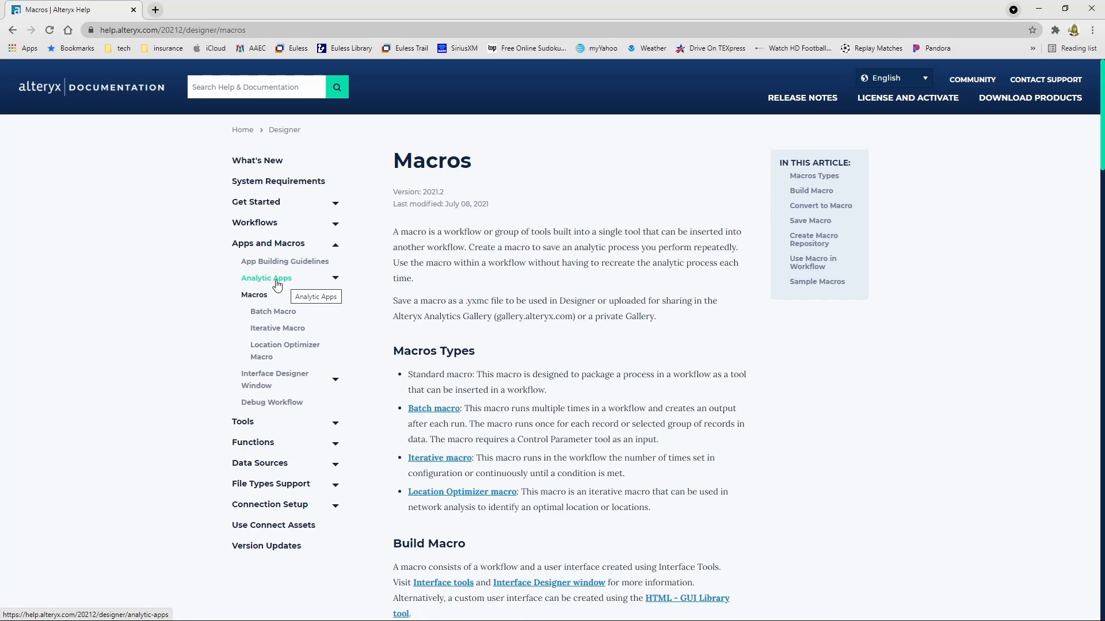
left_click(279, 279)
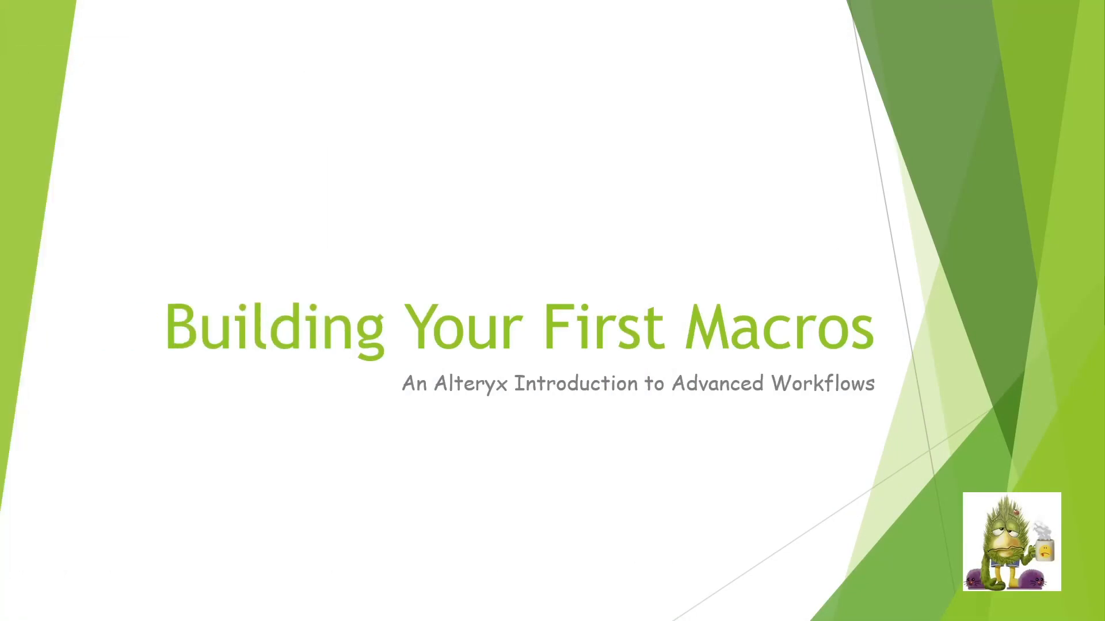
left_click(219, 122)
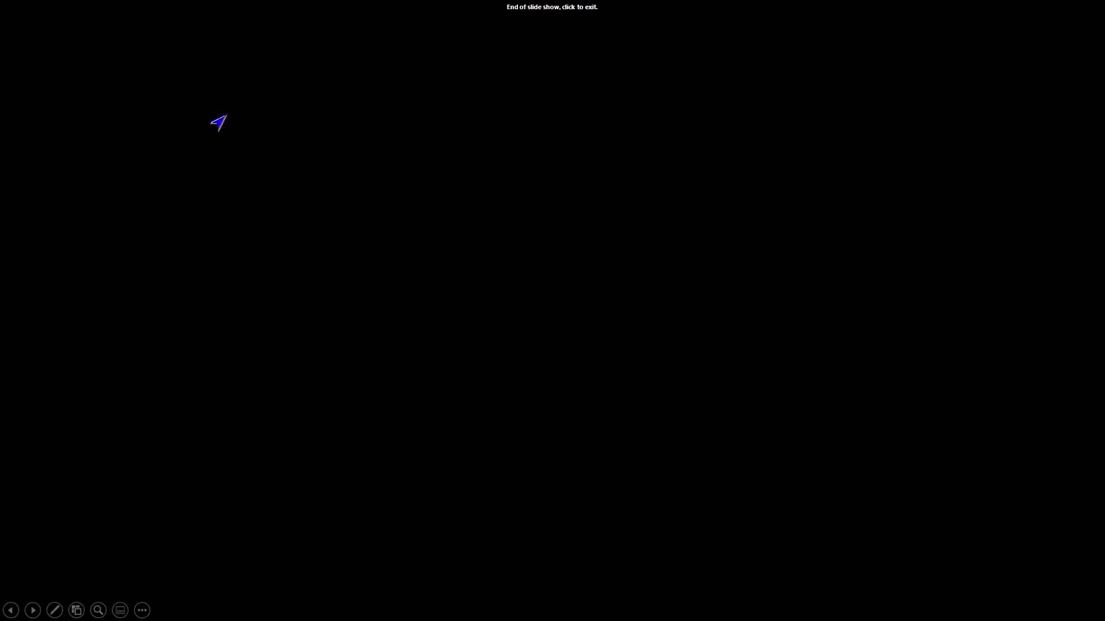
left_click(219, 122)
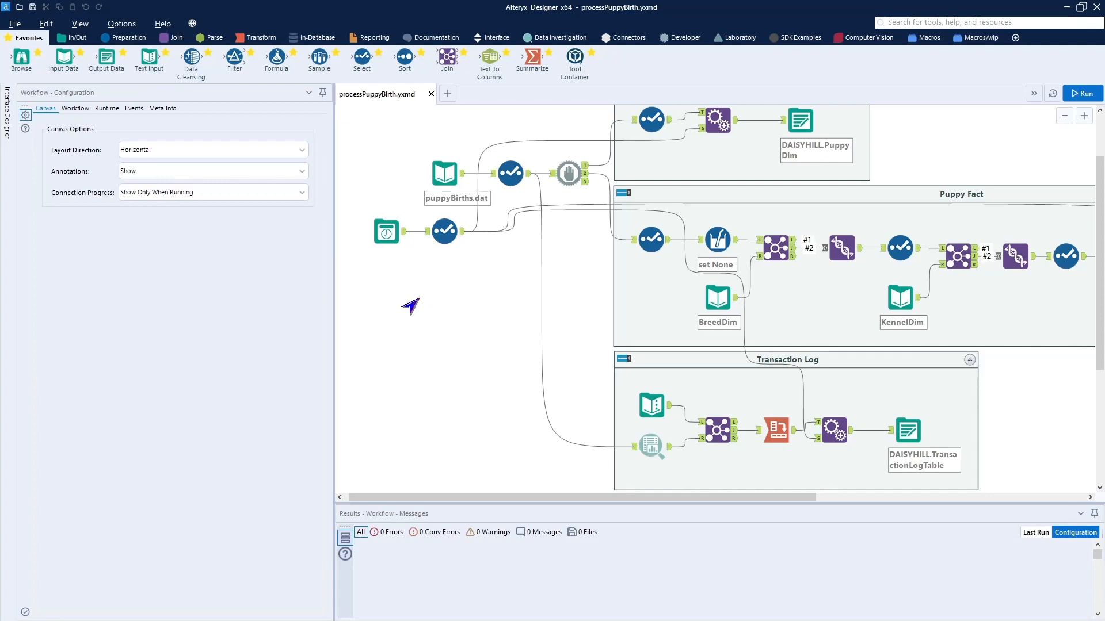
Review the configuration of the Date Time Now tool and the Select tool that follows it in processPuppyBirth.yxmd
left_click(385, 233)
left_click(387, 235)
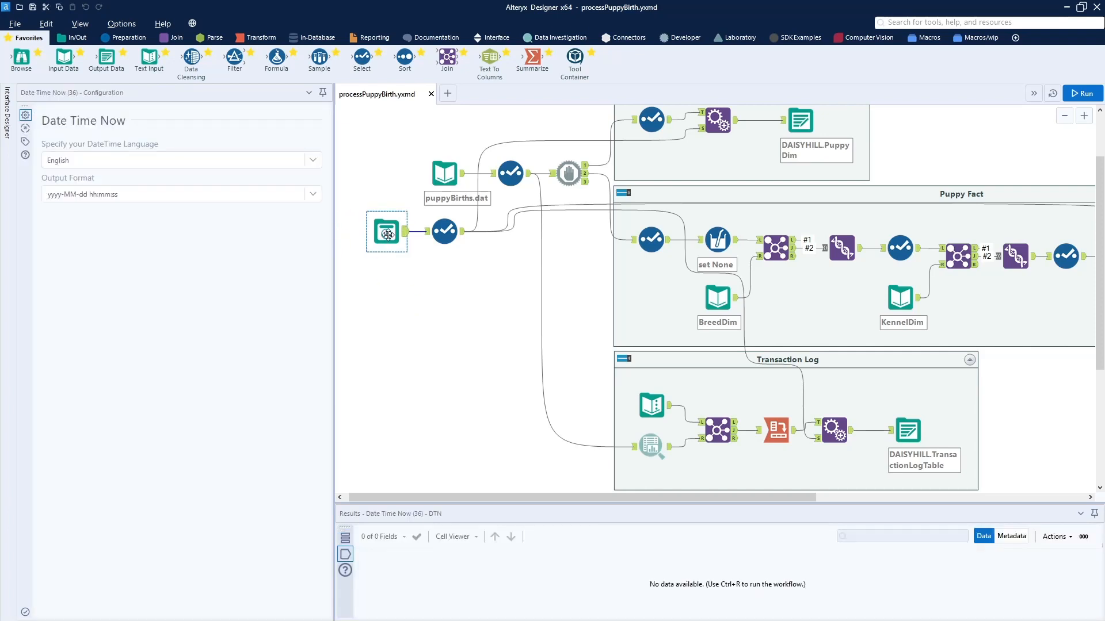
left_click(439, 236)
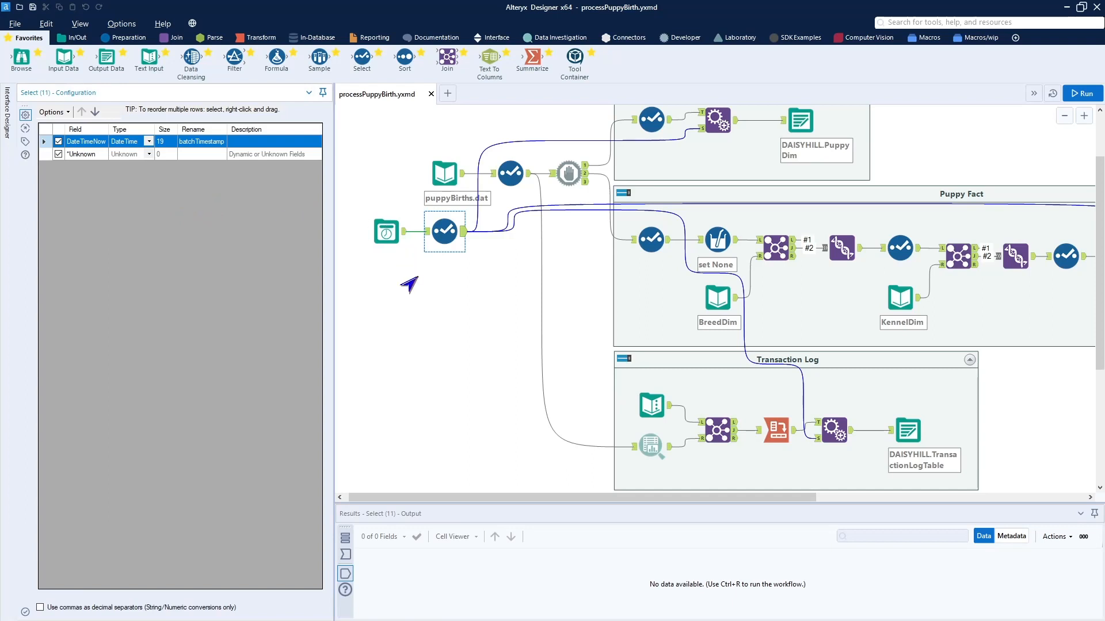
Copy the Date Time Now tool, its connected Select tool and the Append Fields tool in the Transaction Log container together
left_click(381, 232, "ctrl")
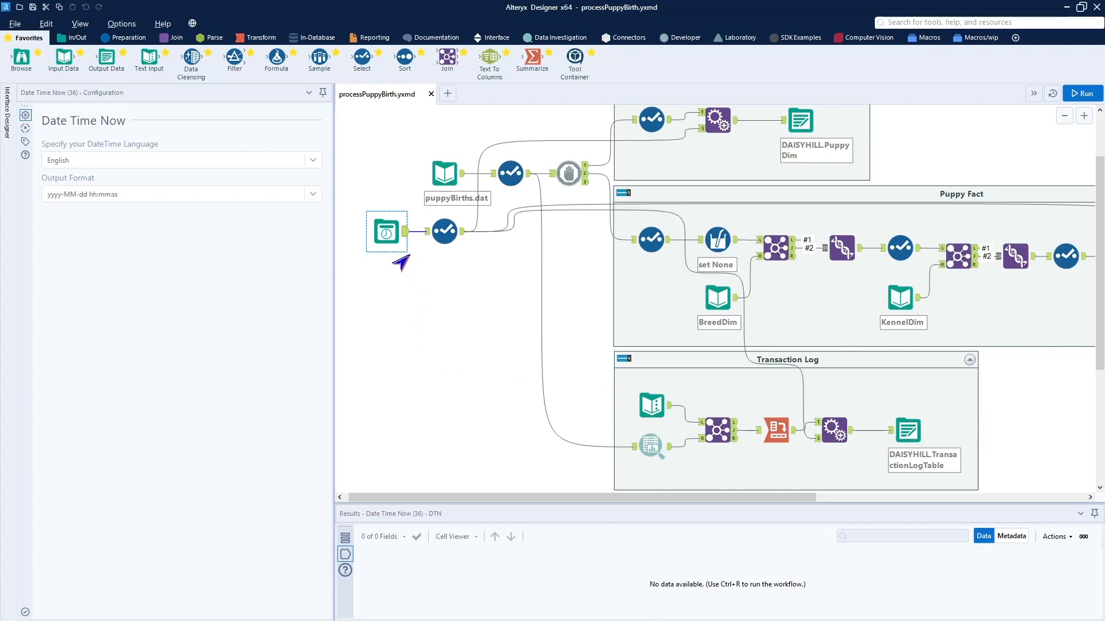
left_click(438, 232)
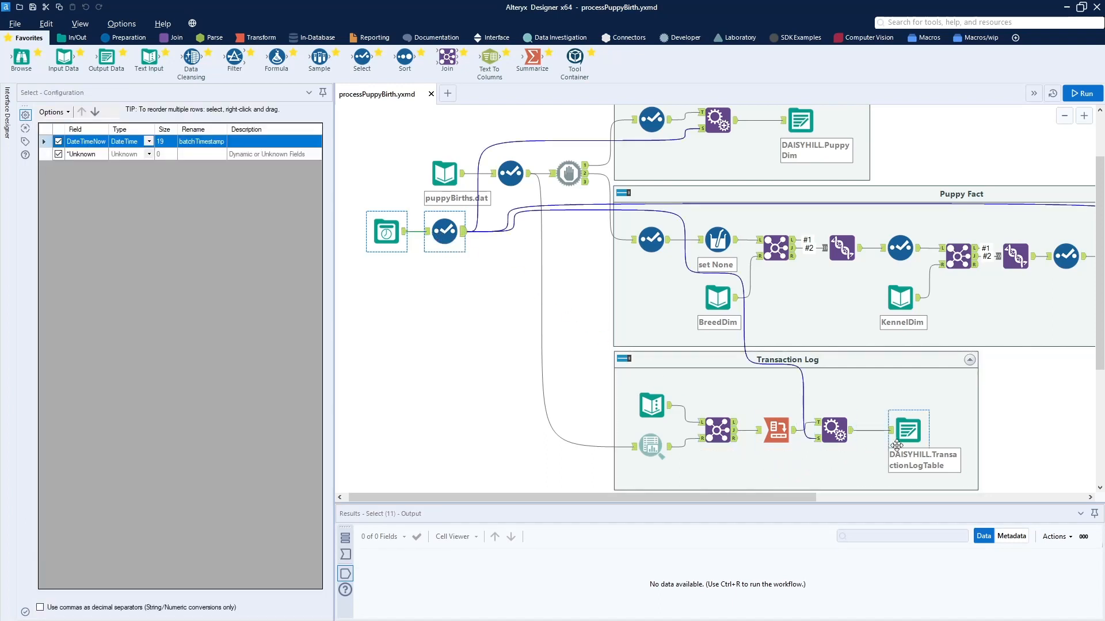
left_click(831, 436)
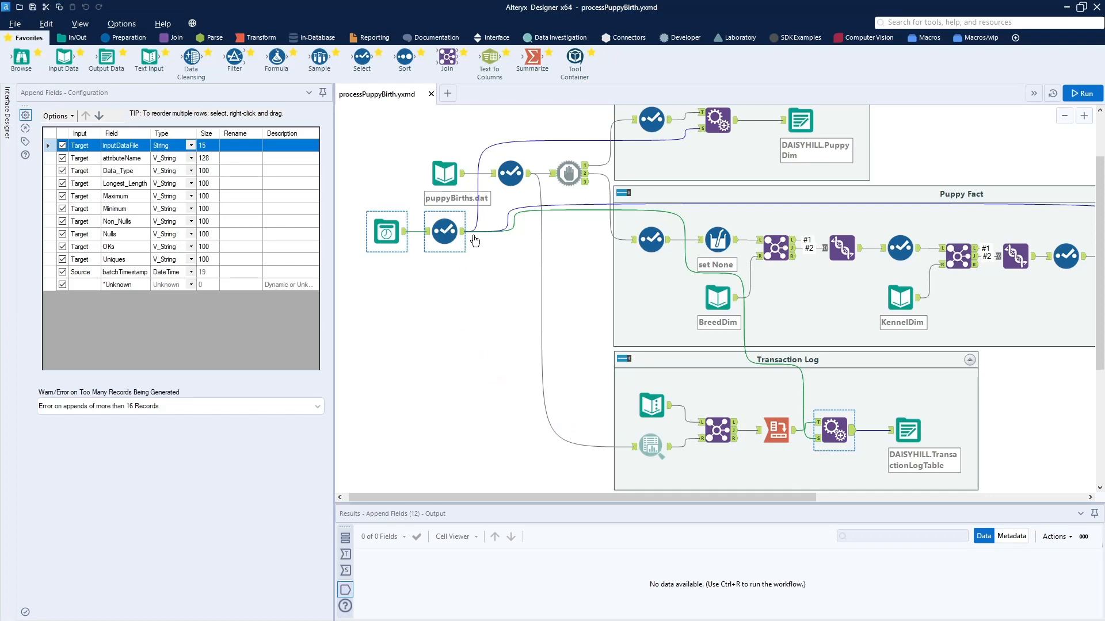
right_click(433, 235)
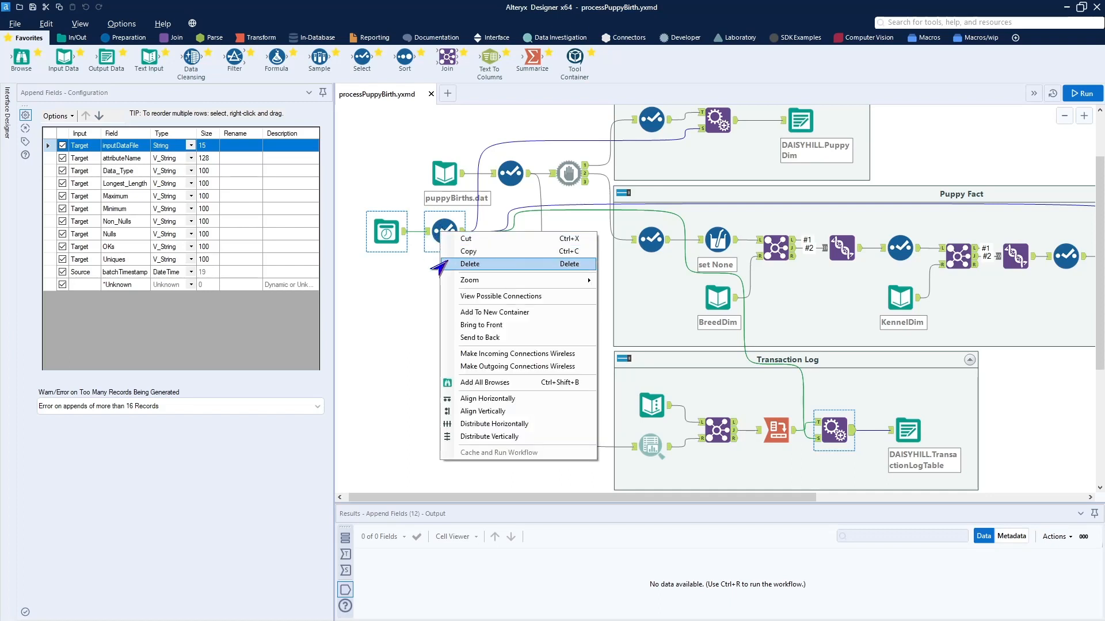
mouse_move(447, 283)
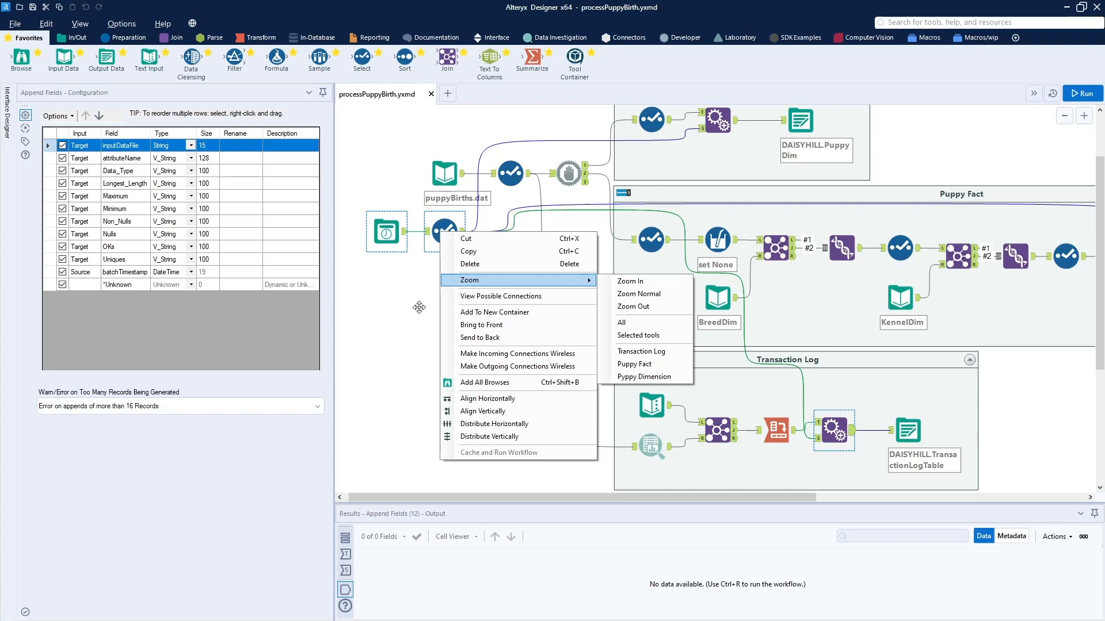
left_click(452, 255)
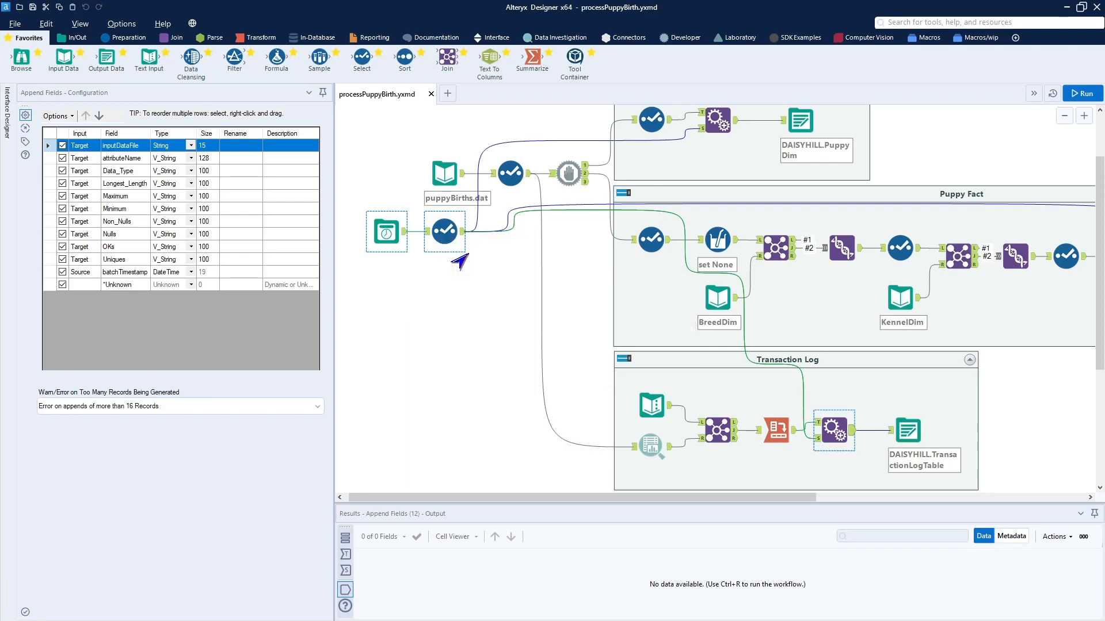
Create a new blank workflow and paste the copied tools onto its canvas
left_click(446, 94)
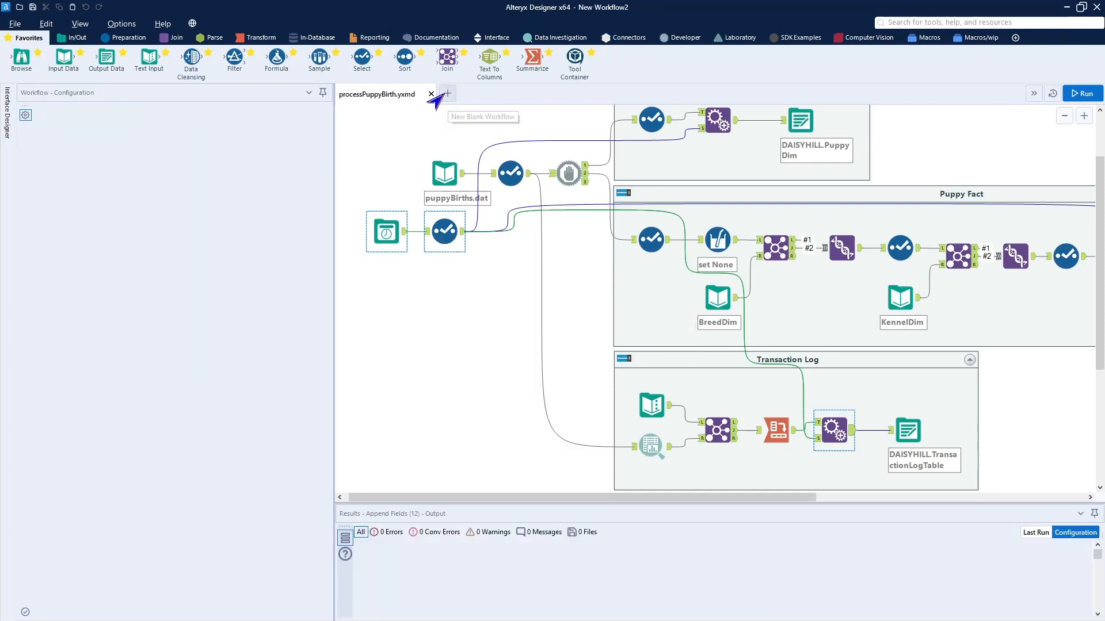
right_click(425, 193)
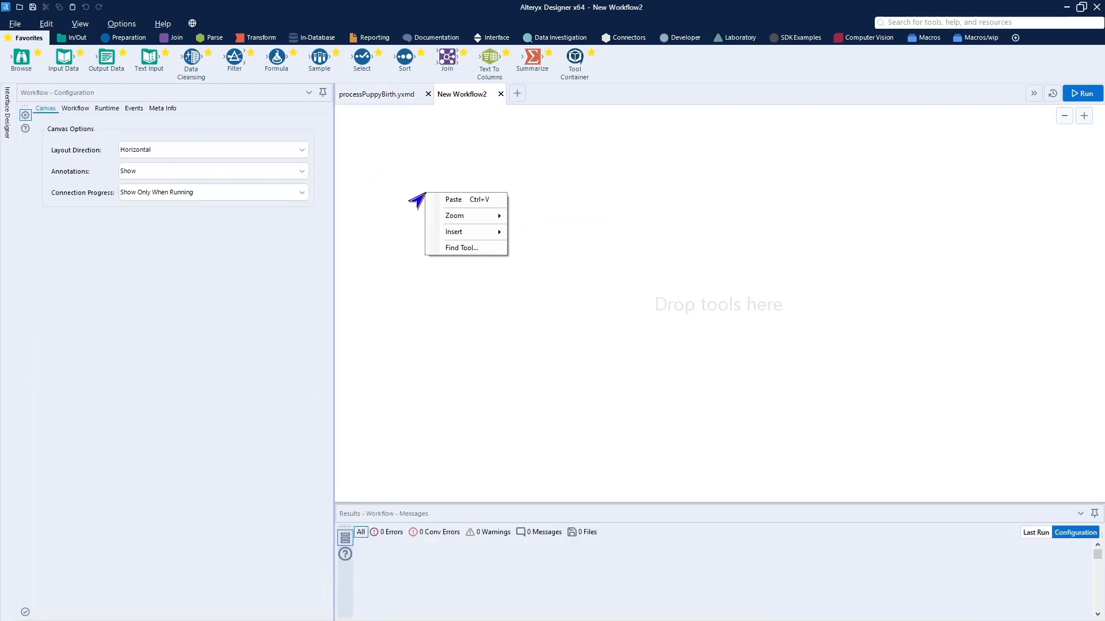
left_click(440, 200)
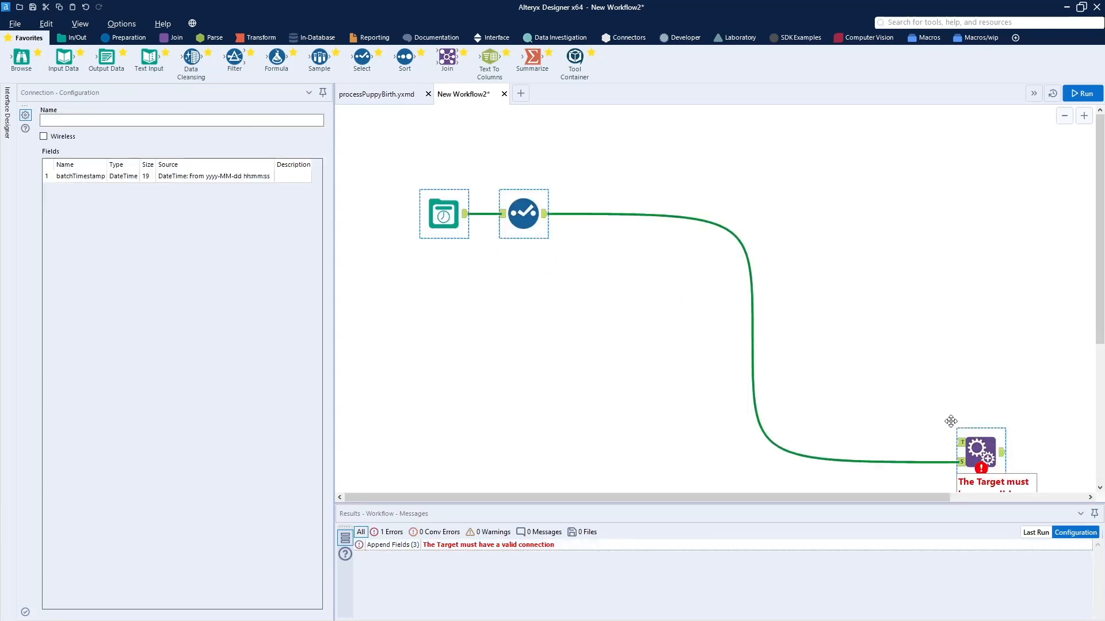
Arrange the pasted tools in a compact row near the canvas center, with Append Fields directly after the Select tool
left_click_drag(951, 422, 870, 354)
left_click(968, 378)
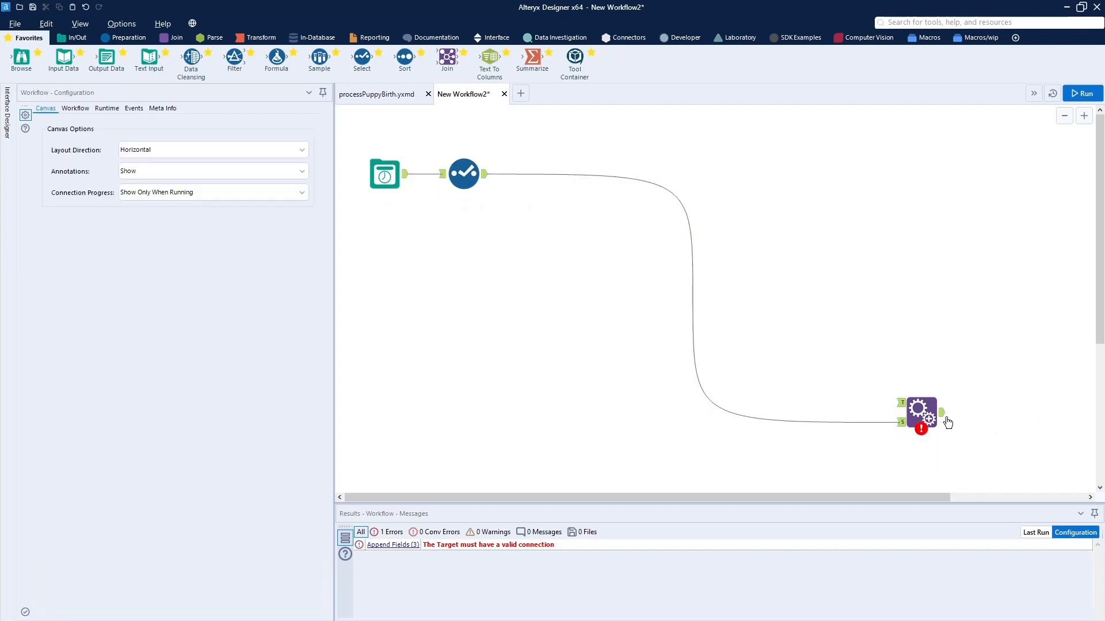
left_click_drag(917, 412, 519, 163)
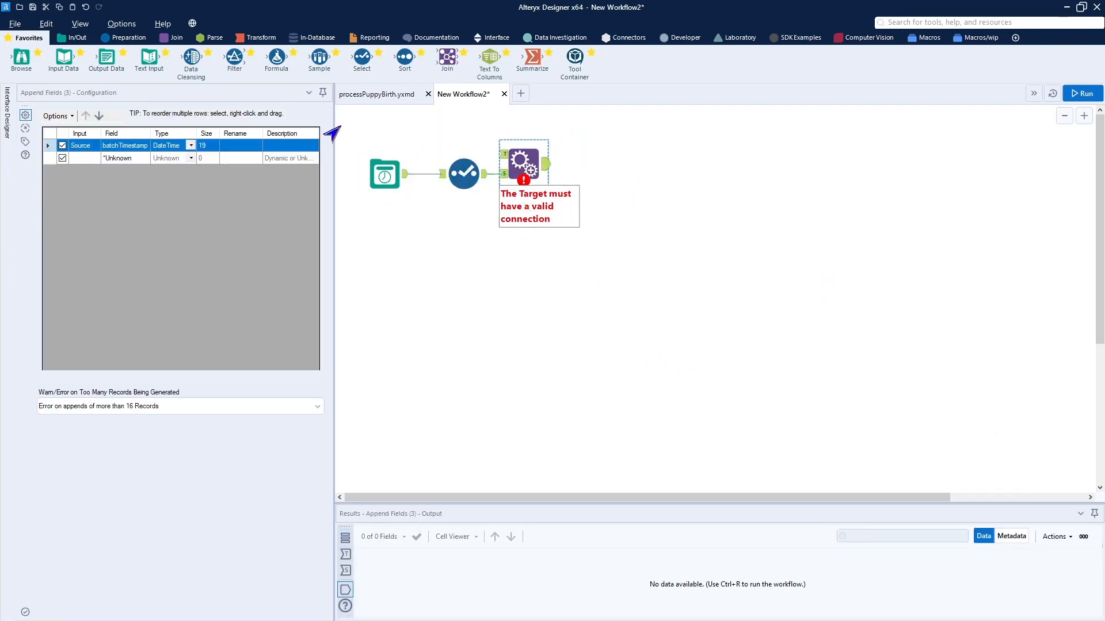
left_click_drag(339, 124, 578, 244)
left_click_drag(520, 167, 620, 220)
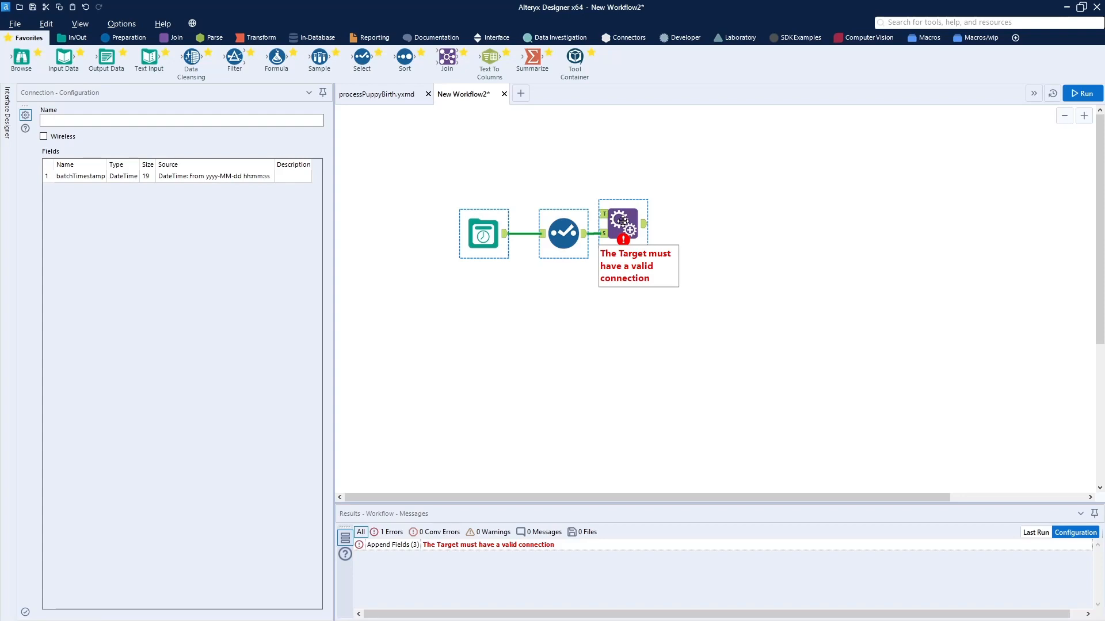
left_click(728, 238)
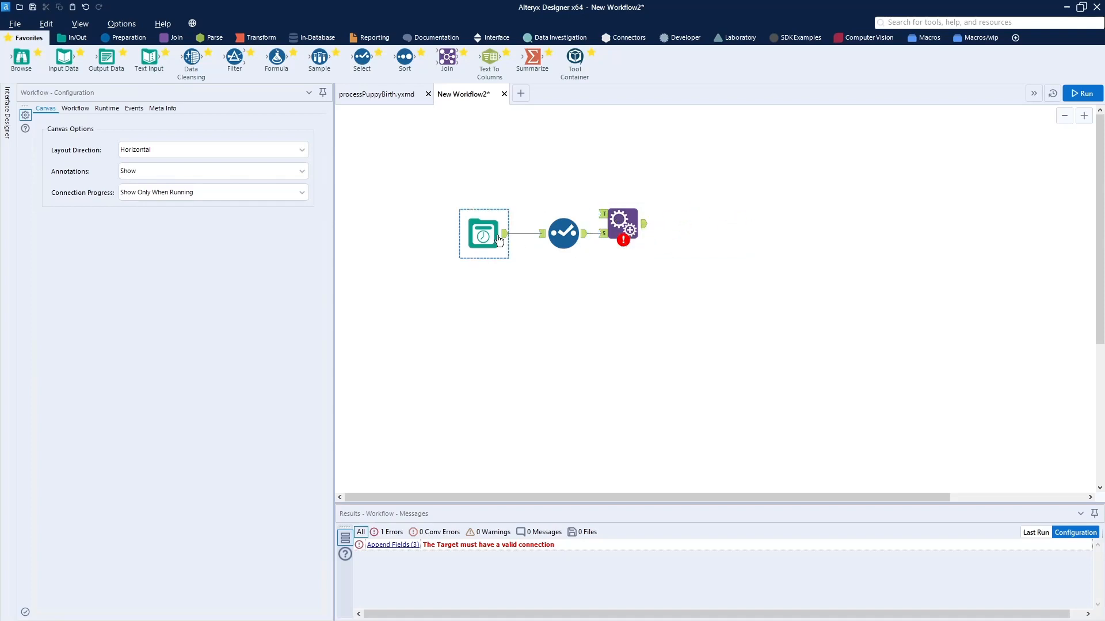
left_click_drag(478, 235, 487, 237)
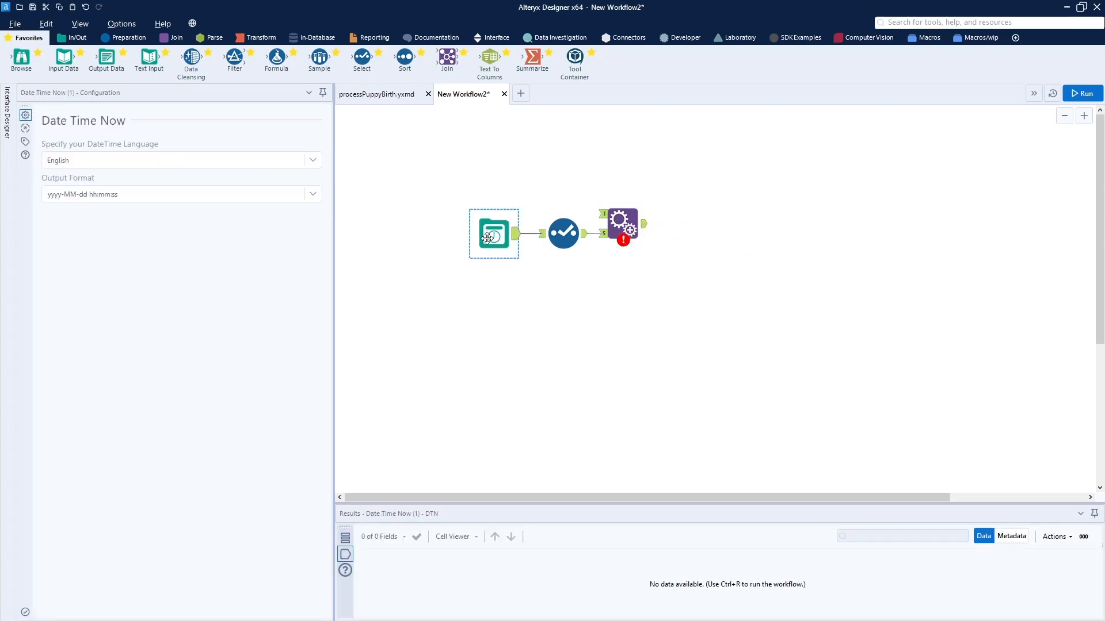
Connect a Macro Input to the target anchor of Append Fields and give it text template data with field "it" containing 1
left_click(488, 42)
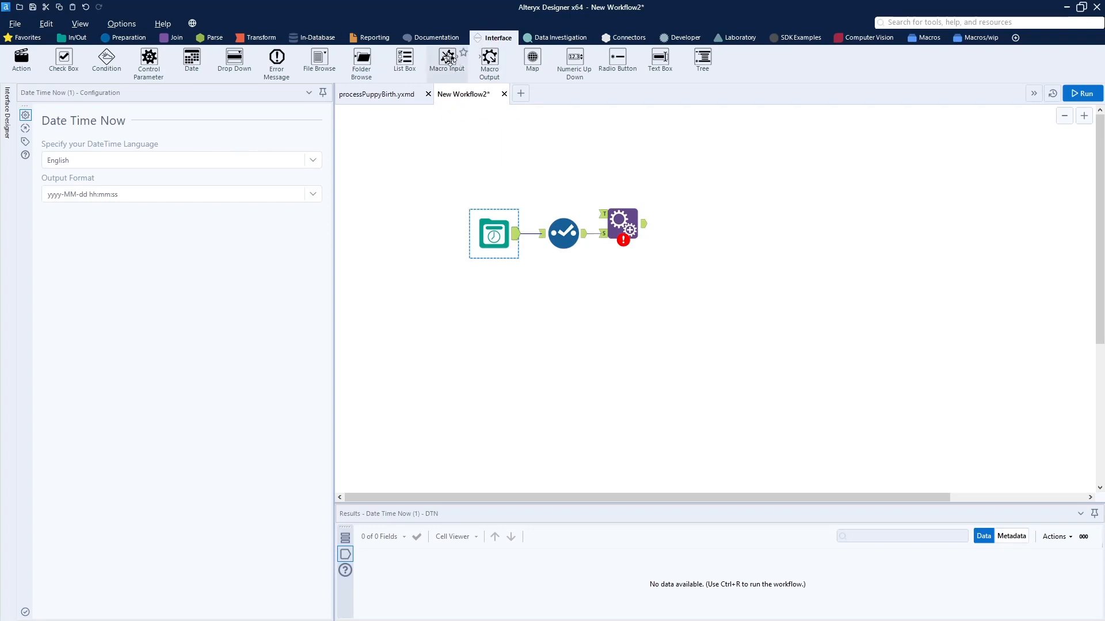
mouse_move(448, 54)
left_mouse_down()
mouse_move(522, 143)
mouse_move(488, 173)
mouse_move(603, 214)
left_mouse_up()
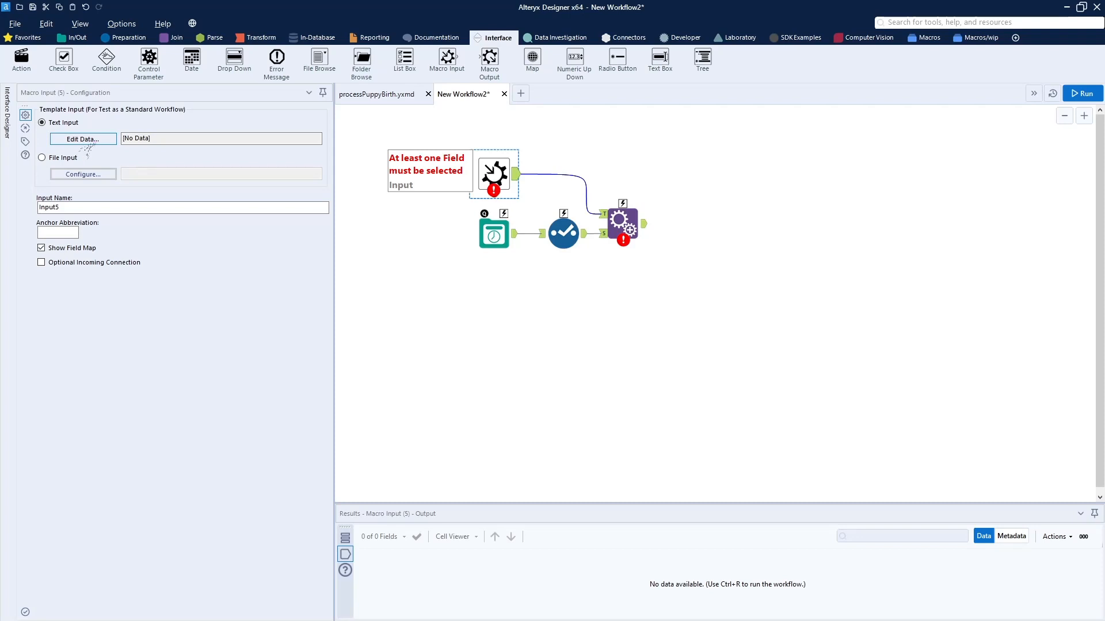
left_click(82, 140)
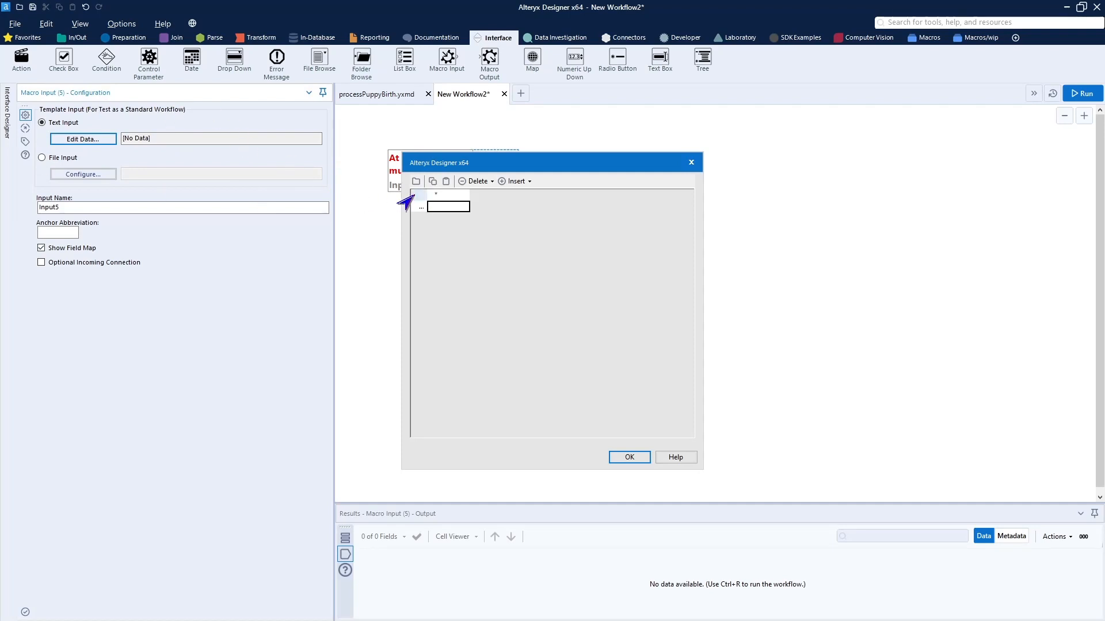
left_click(436, 196)
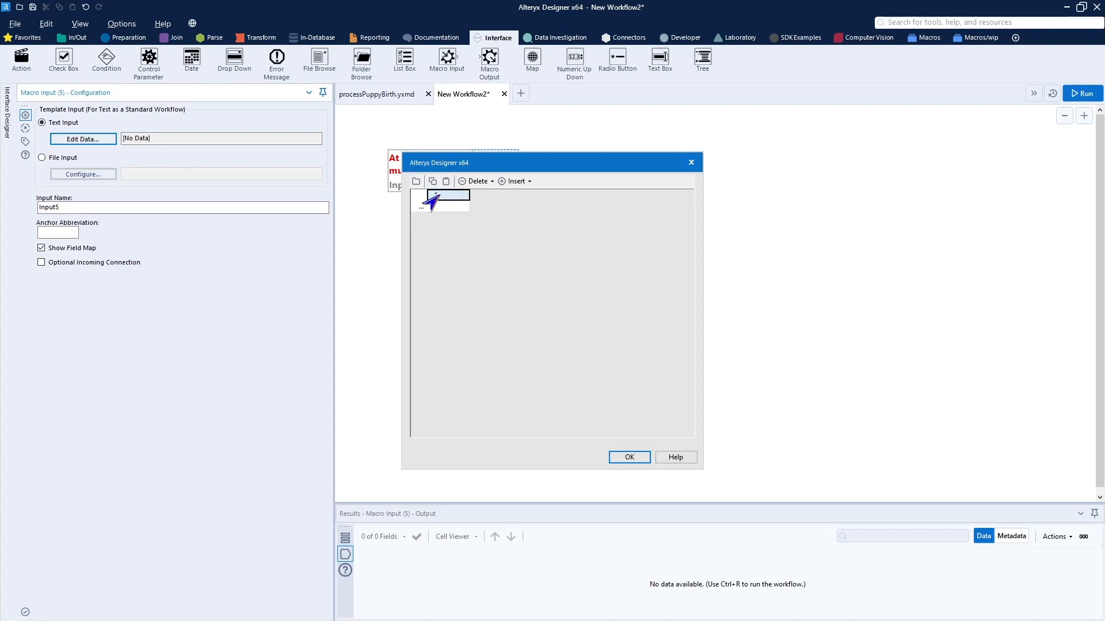
type("it")
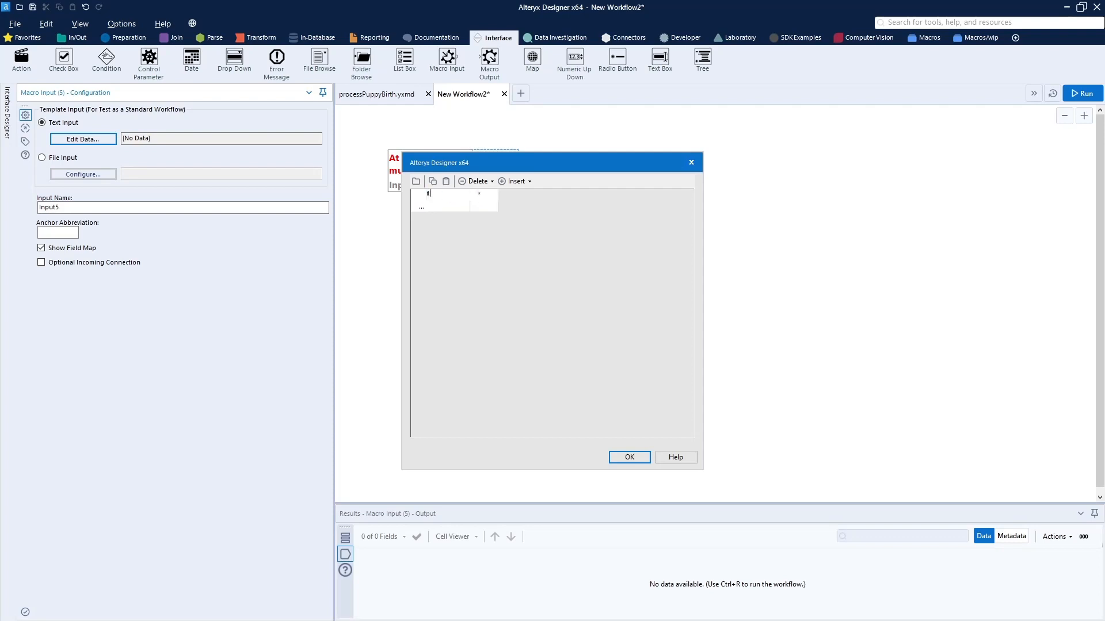
left_click(442, 210)
type("1")
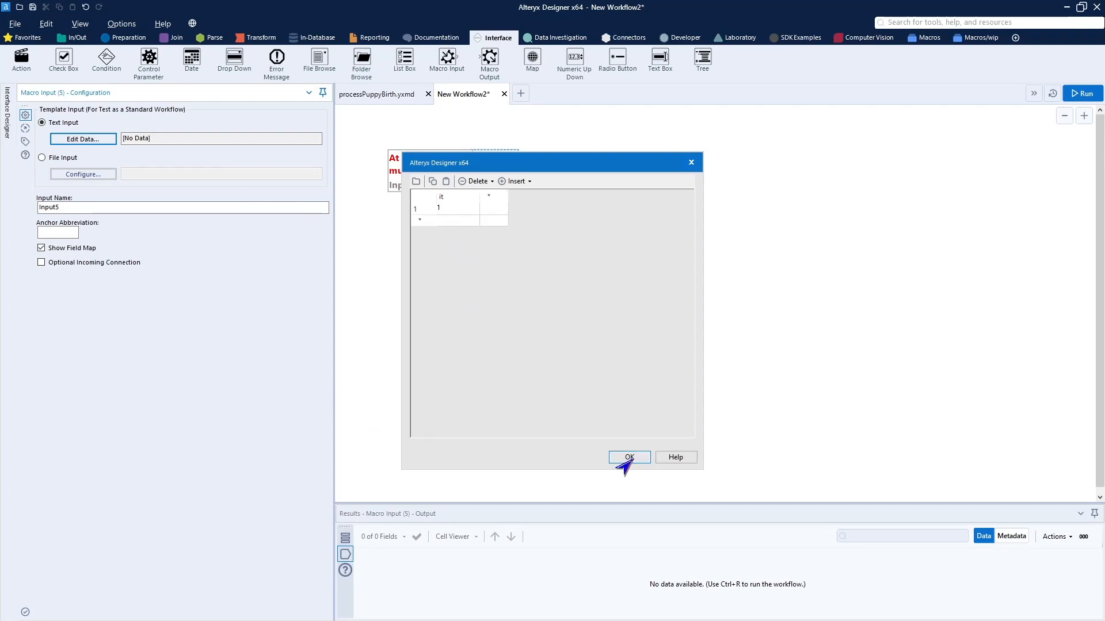
left_click(628, 458)
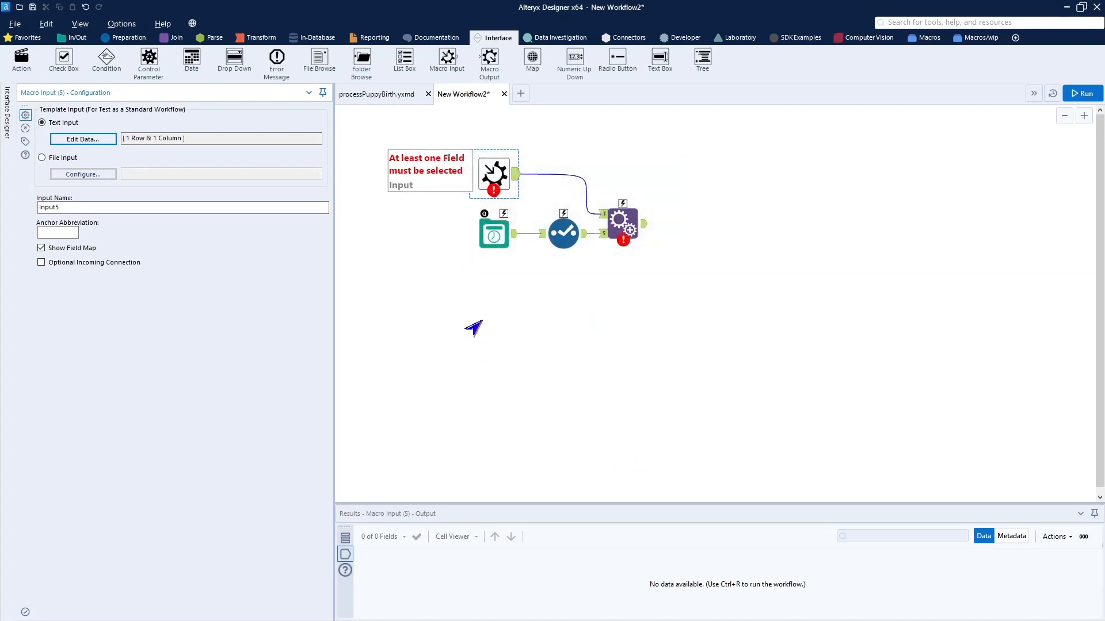
left_click(451, 278)
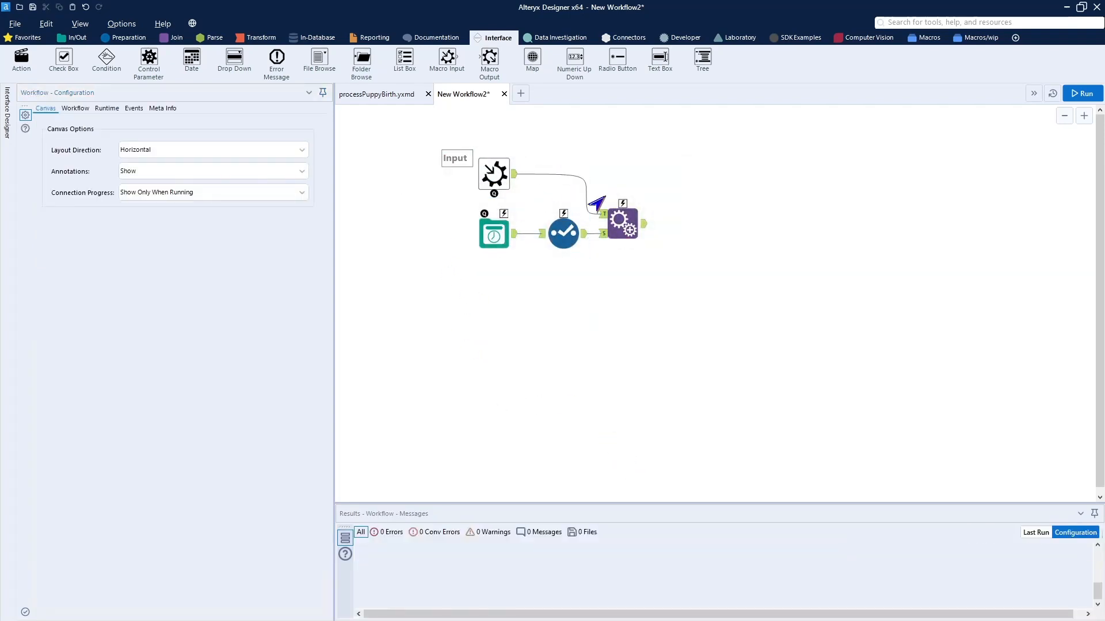
Connect a Macro Output to the output of Append Fields and run the workflow
left_click(491, 176)
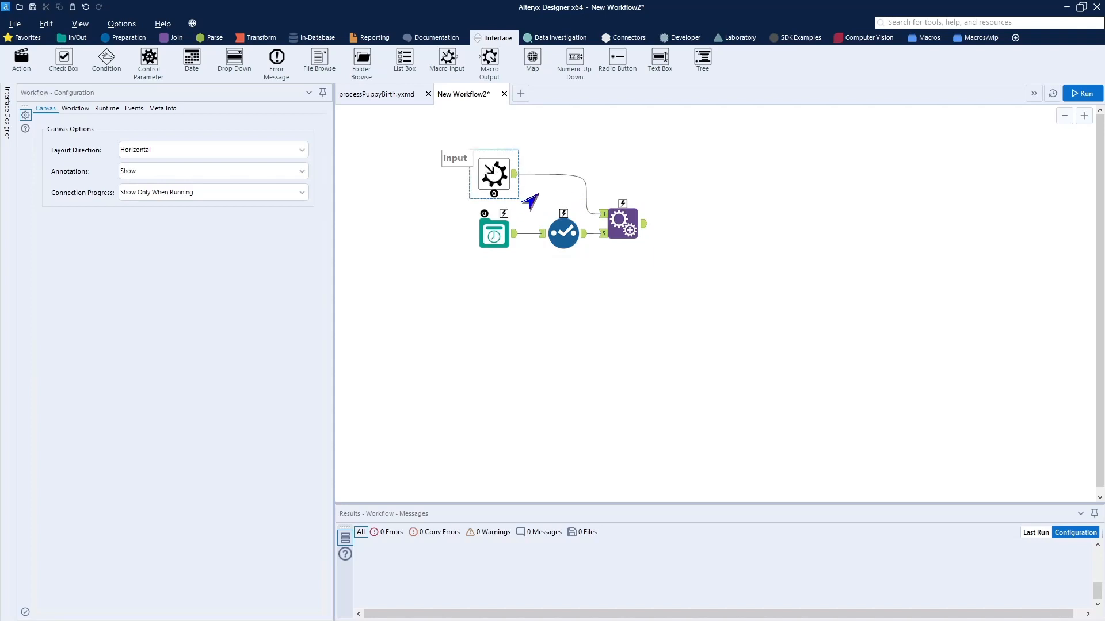
left_click(626, 222)
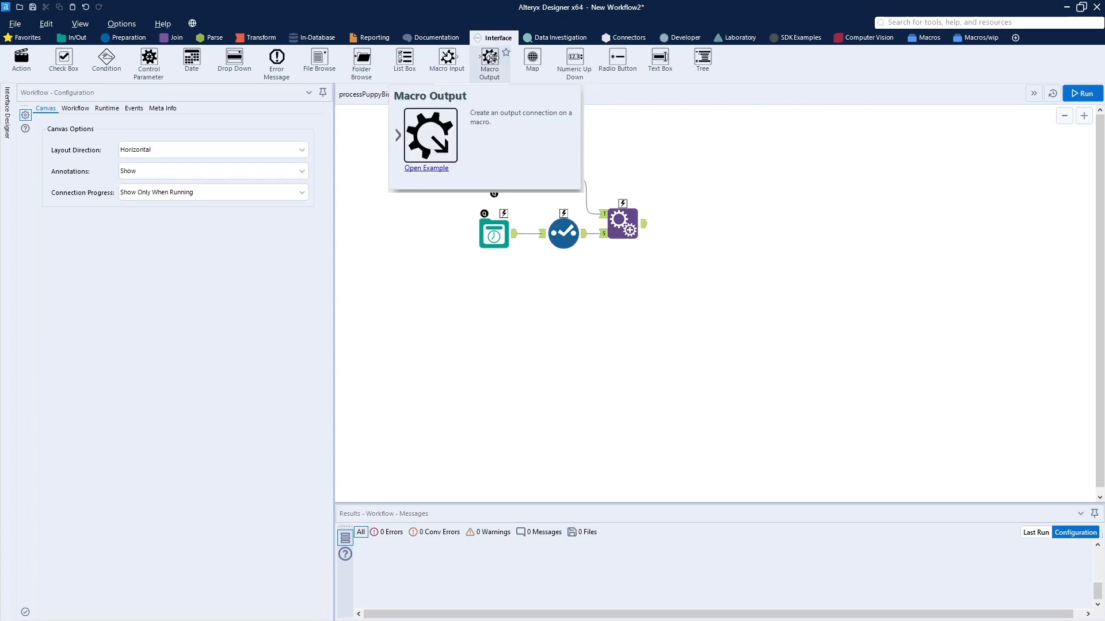
left_click_drag(483, 65, 698, 223)
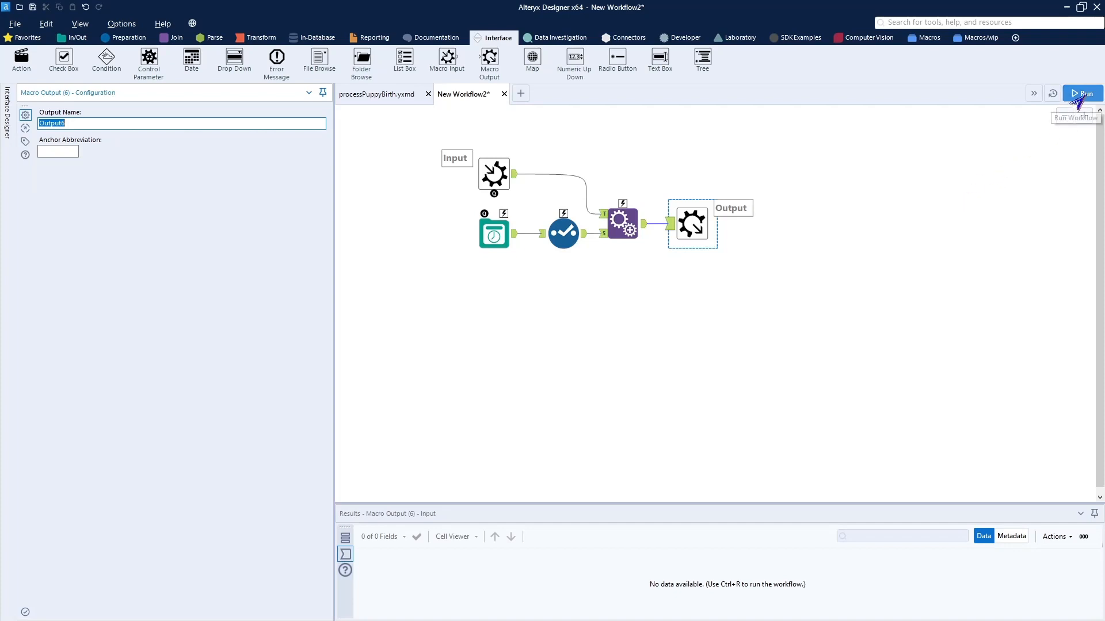
left_click(1082, 97)
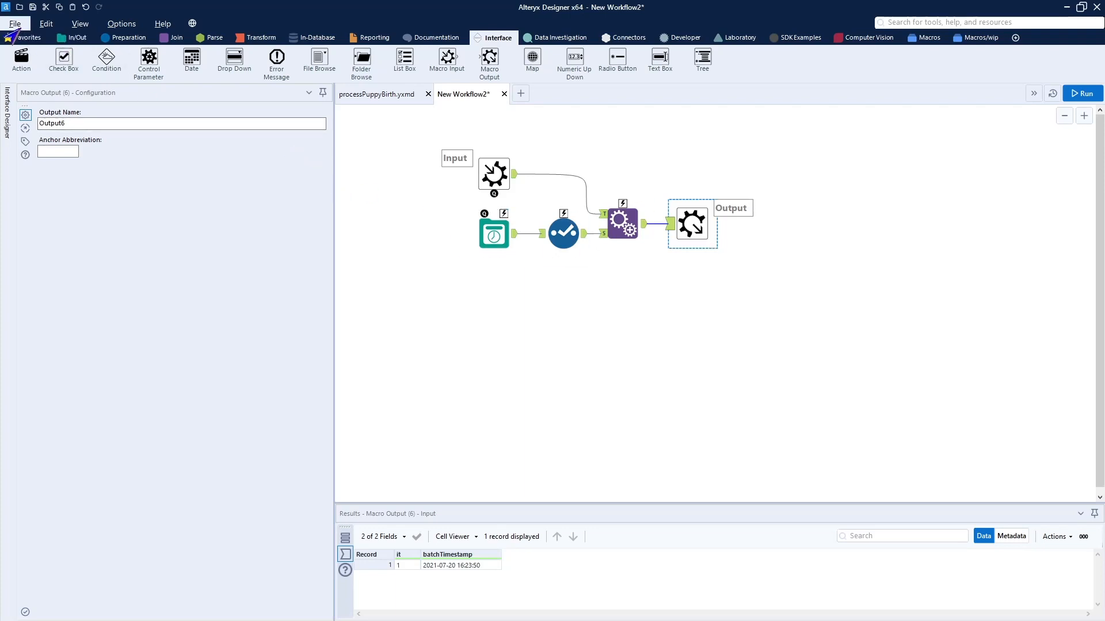
Save the macro in the macros folder as "batchTimestamp youtube.yxmc"
left_click(15, 24)
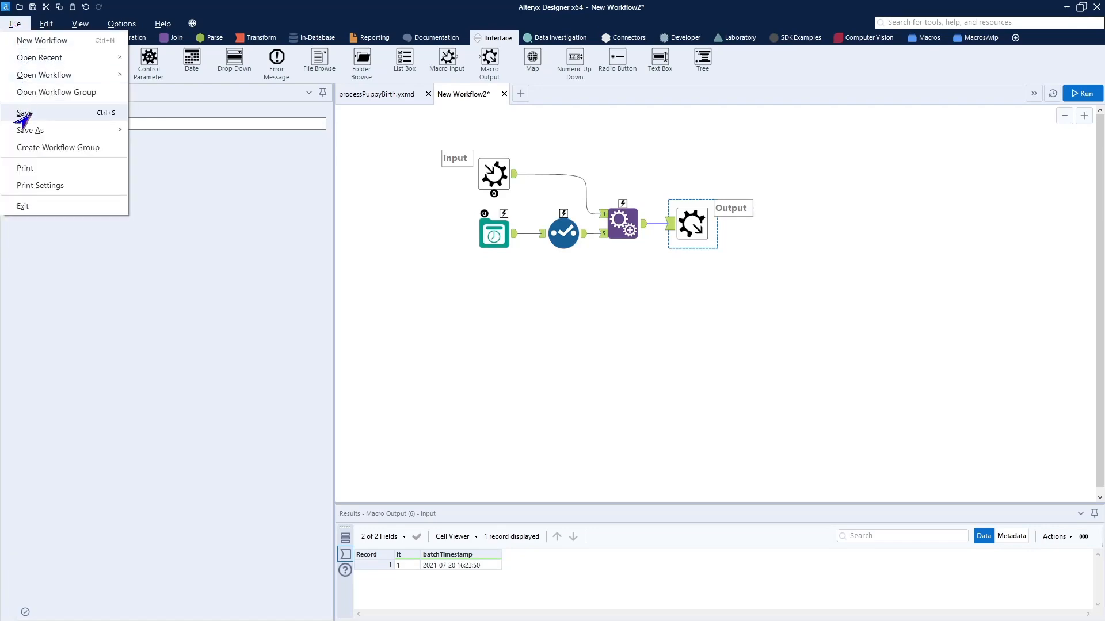
mouse_move(36, 132)
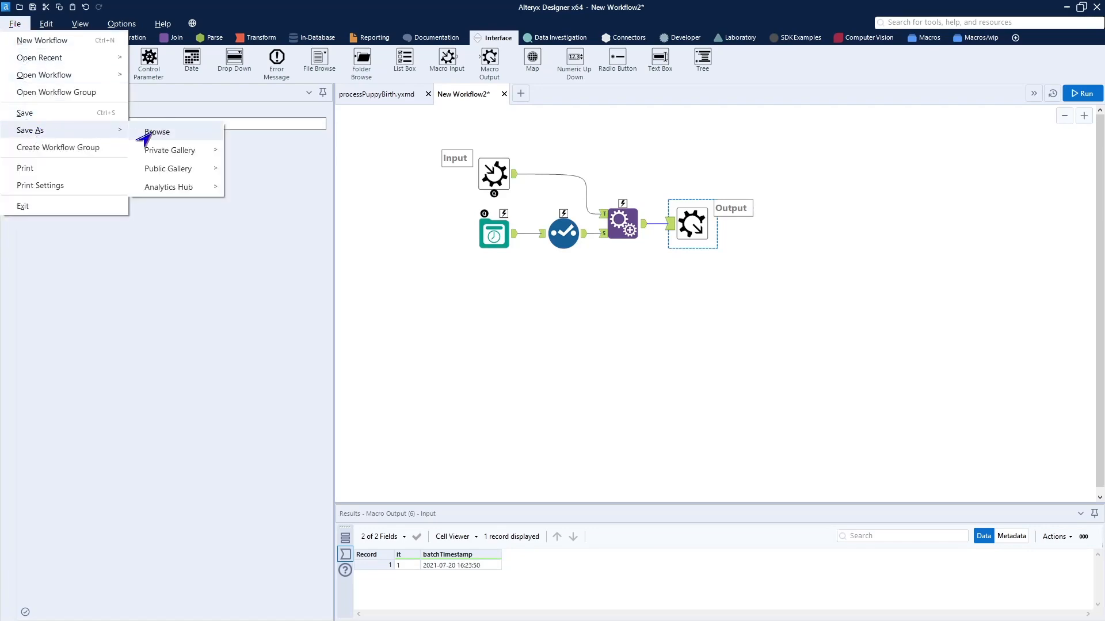
left_click(144, 132)
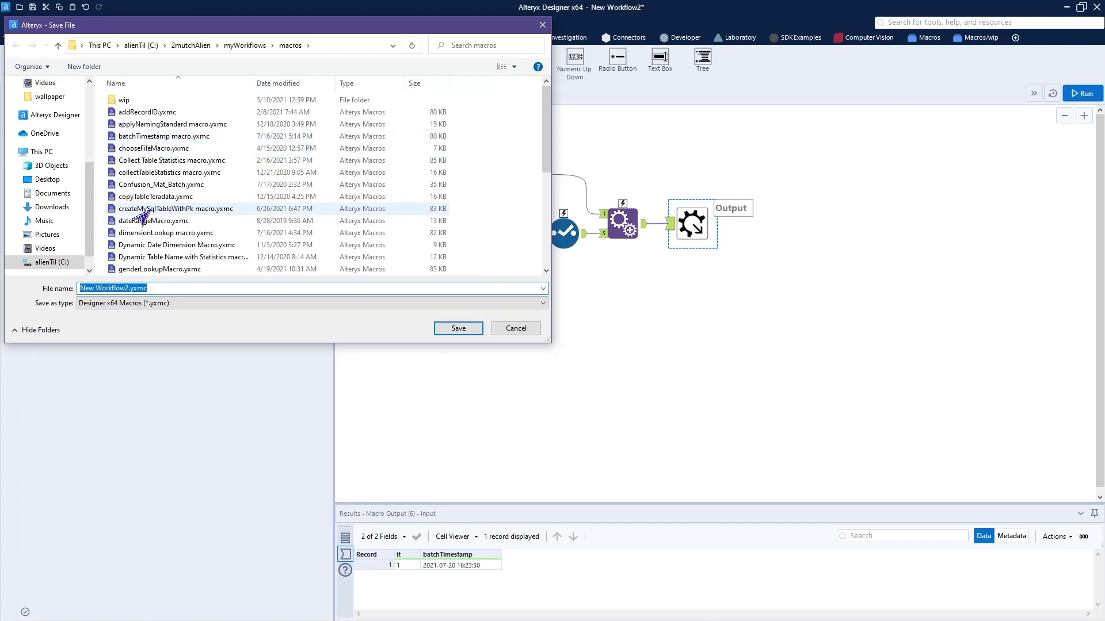
left_click(173, 137)
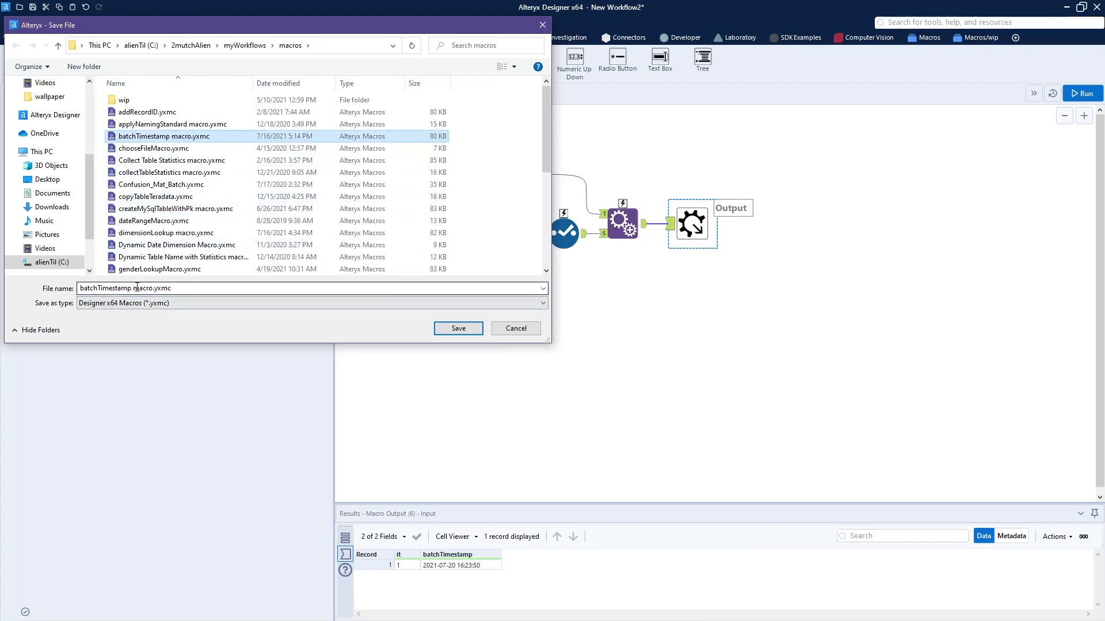
left_click(168, 289)
left_click(170, 292)
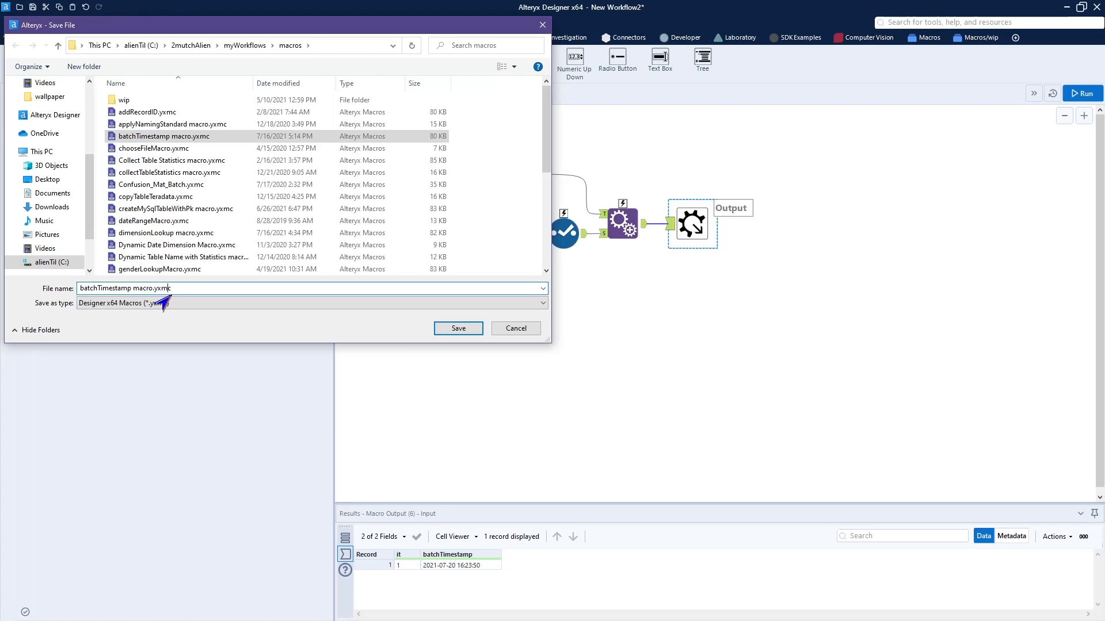
key("BackSpace")
key("BackSpace")
key("BackSpace")
key("BackSpace")
key("BackSpace")
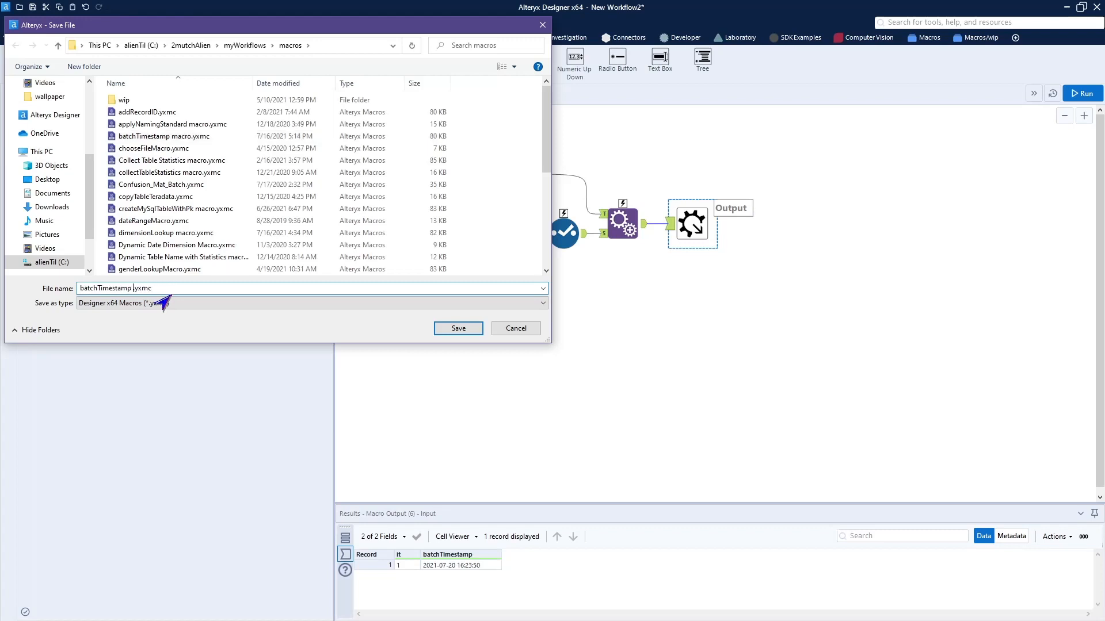
type("youtube")
left_click(458, 329)
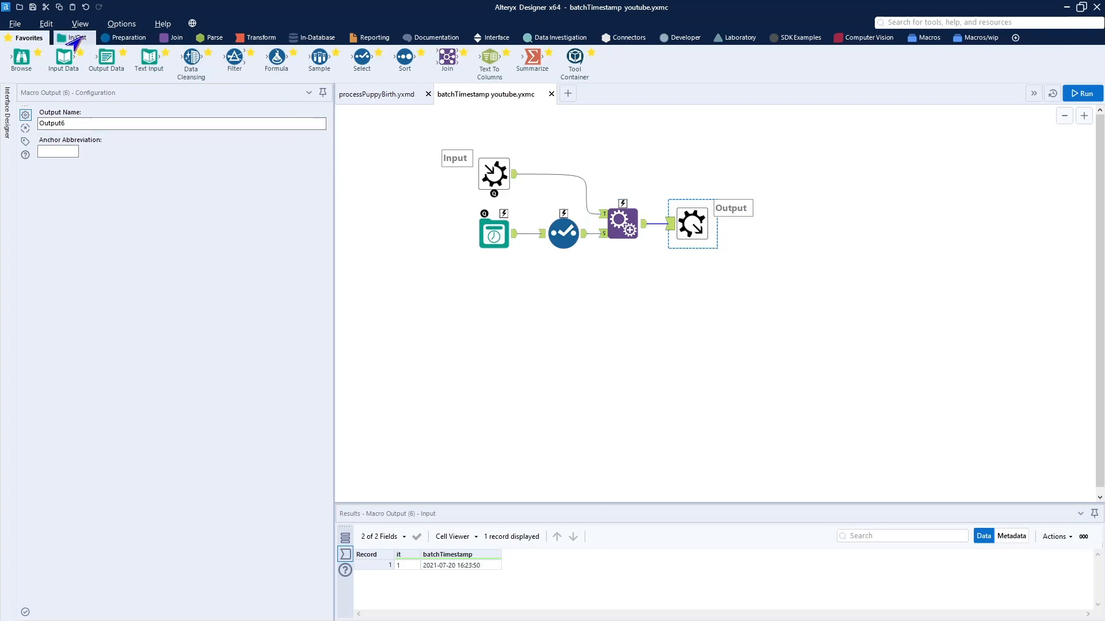
Check the macro search path in the user settings and leave the settings without changes
left_click(15, 24)
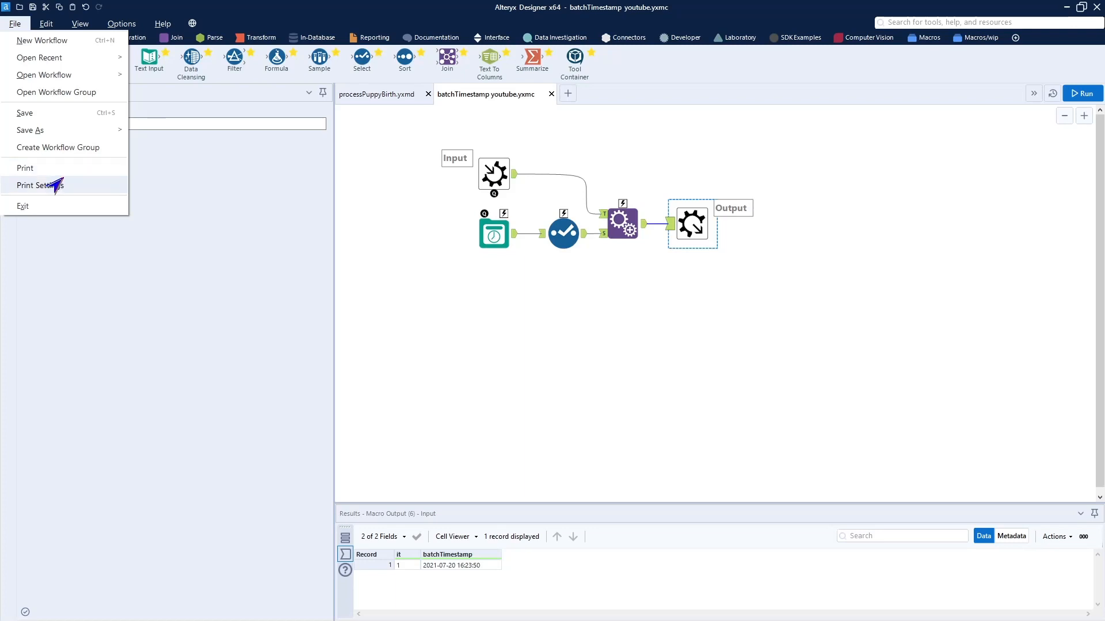
mouse_move(120, 24)
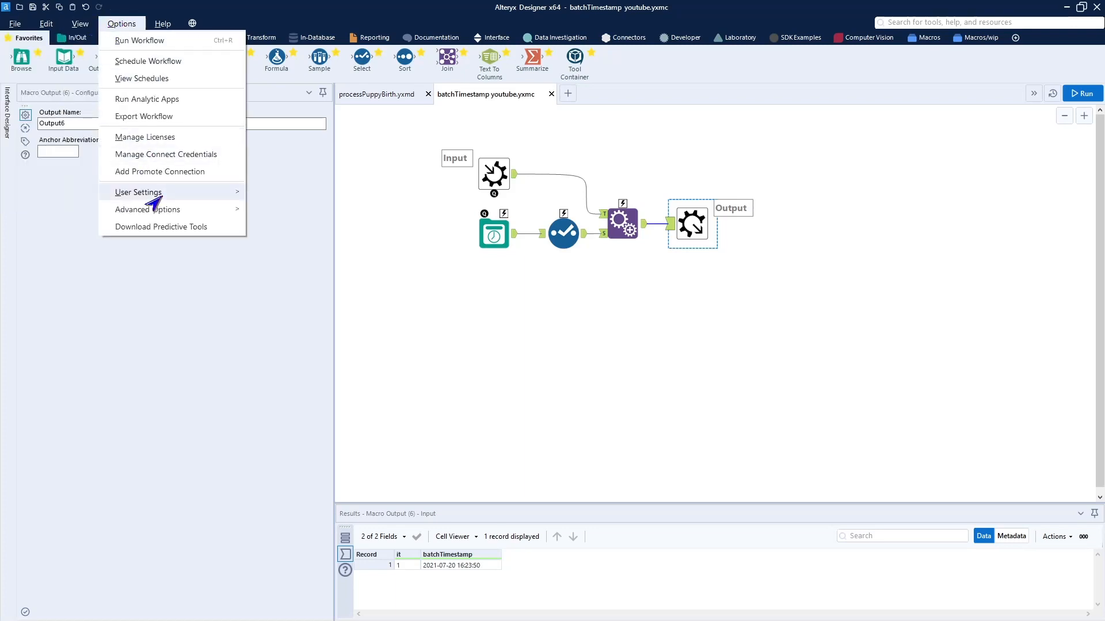
mouse_move(156, 196)
left_click(266, 194)
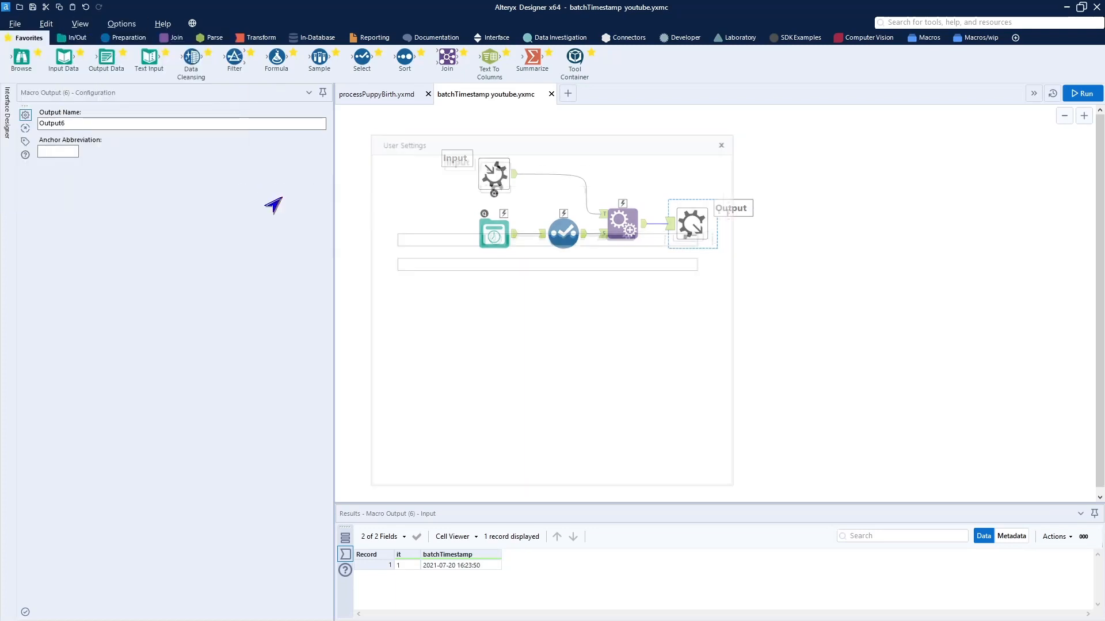
left_click(525, 159)
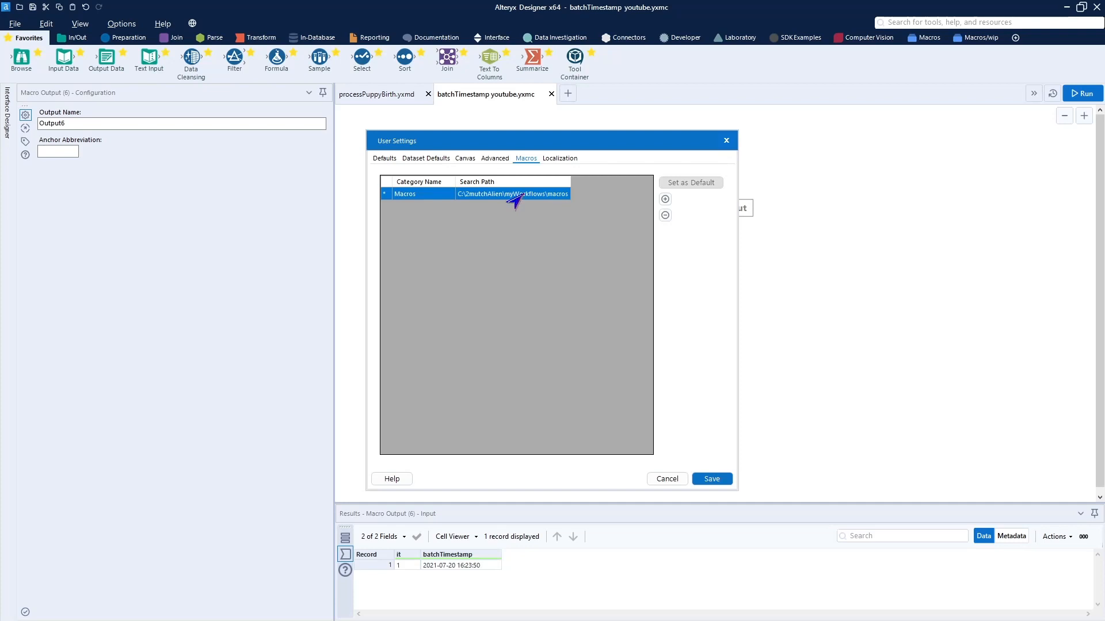
left_click(666, 480)
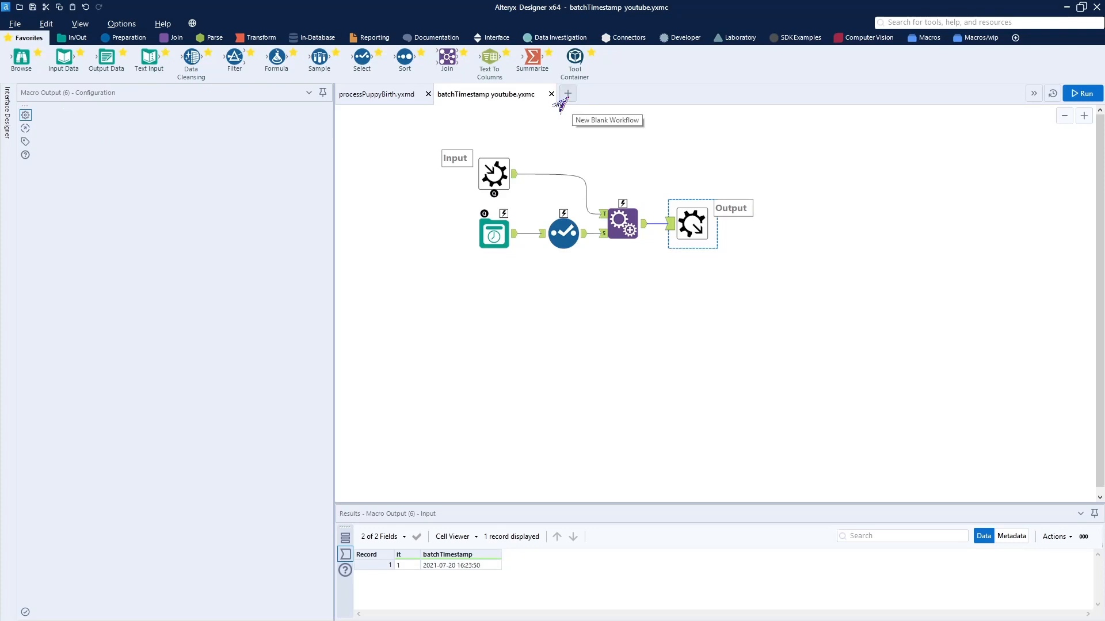
Create a new blank workflow
left_click(561, 99)
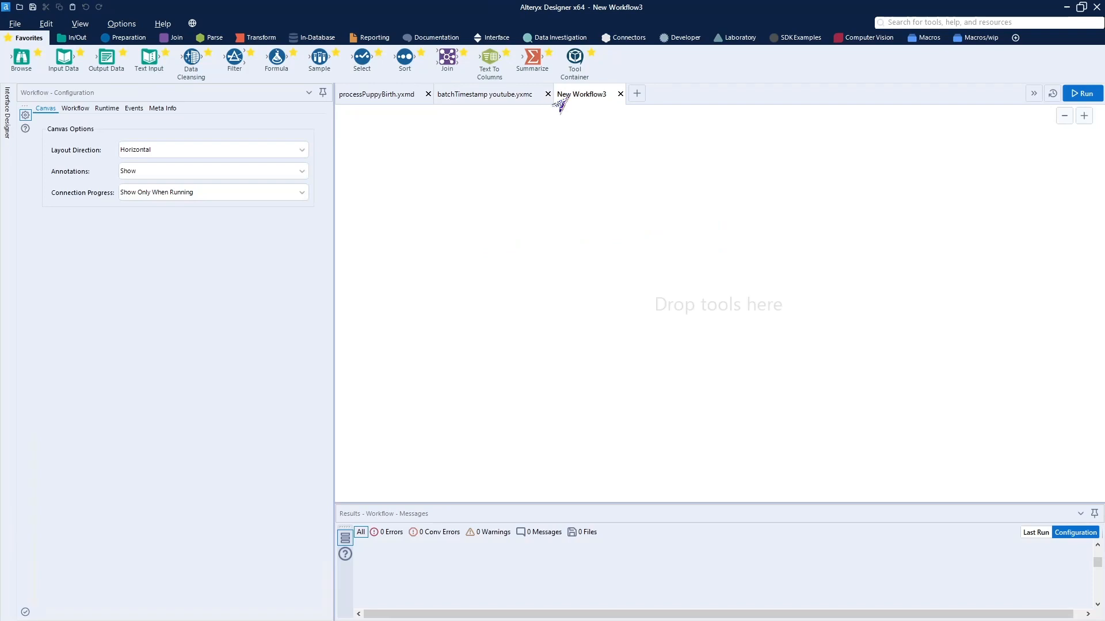
left_click_drag(152, 60, 434, 174)
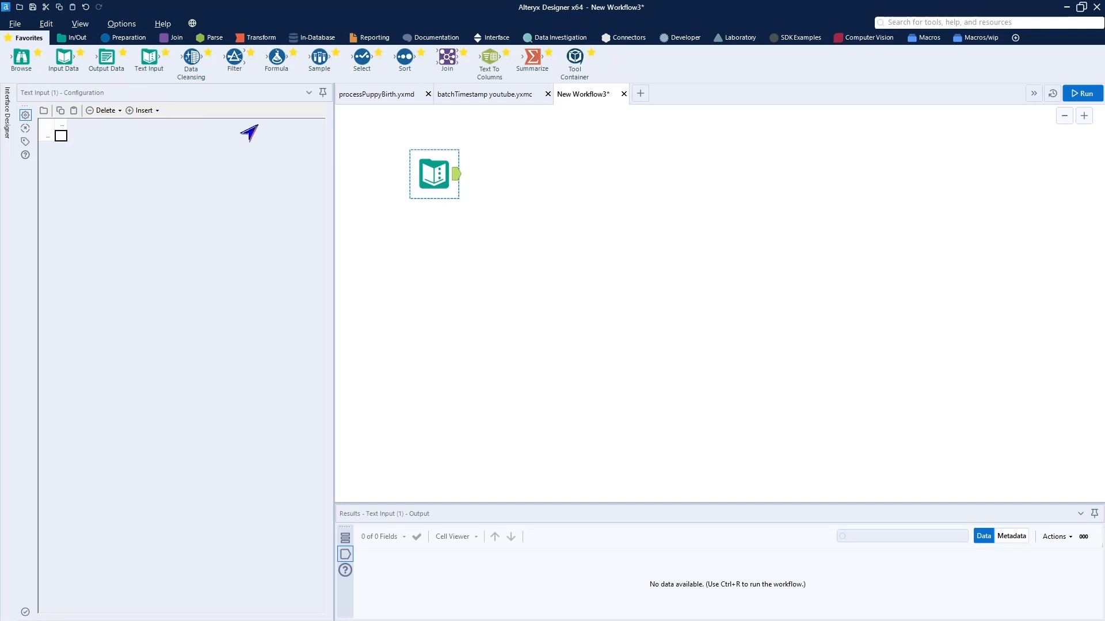
left_click_drag(398, 132, 494, 203)
key("Delete")
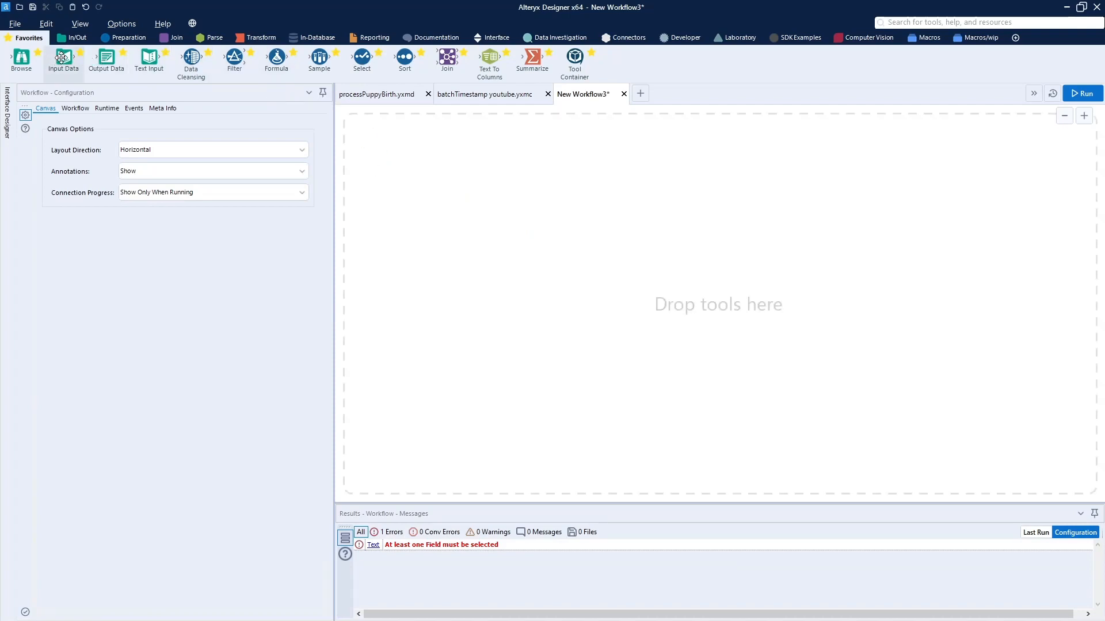
Add an Input Data tool to the canvas, connect it to RDS MySQL and refresh the list of available tables
left_click_drag(61, 58, 397, 165)
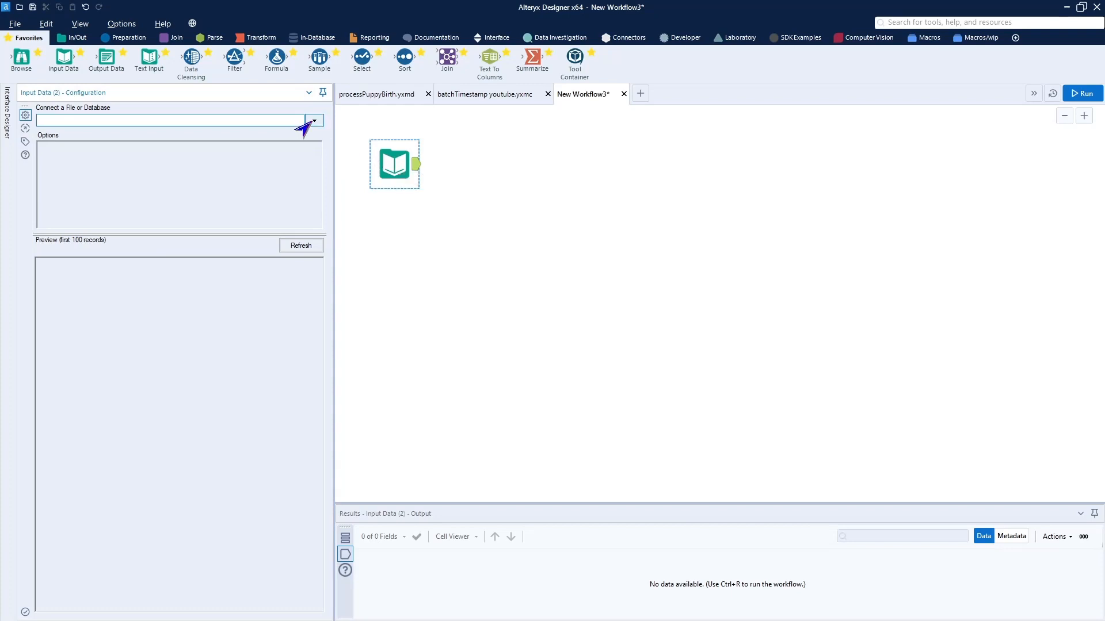
left_click(314, 121)
left_click(138, 247)
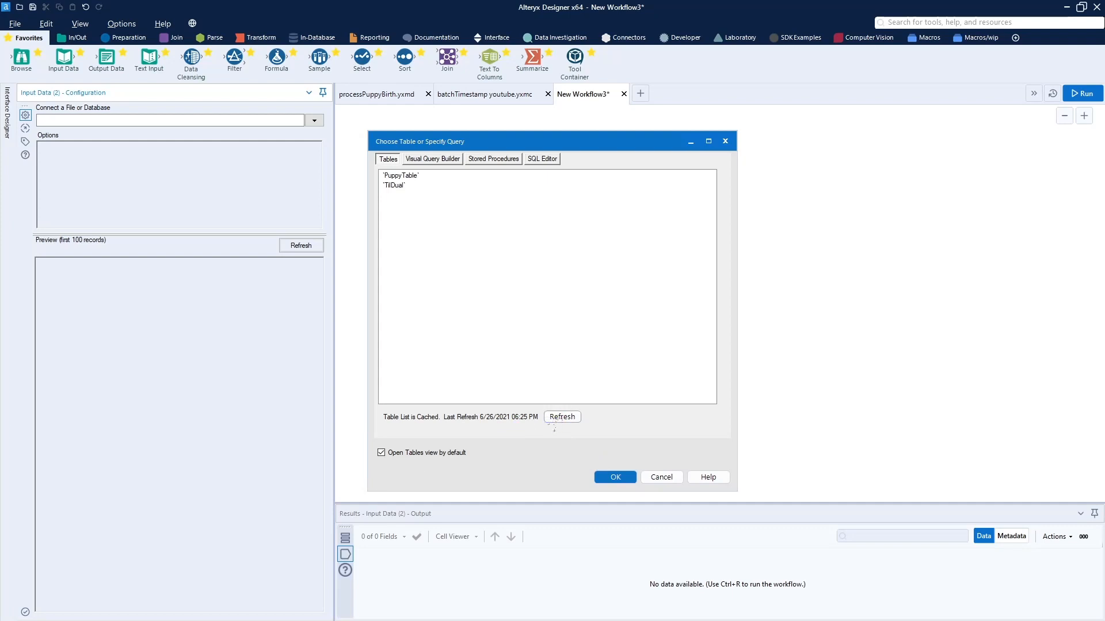
left_click(561, 417)
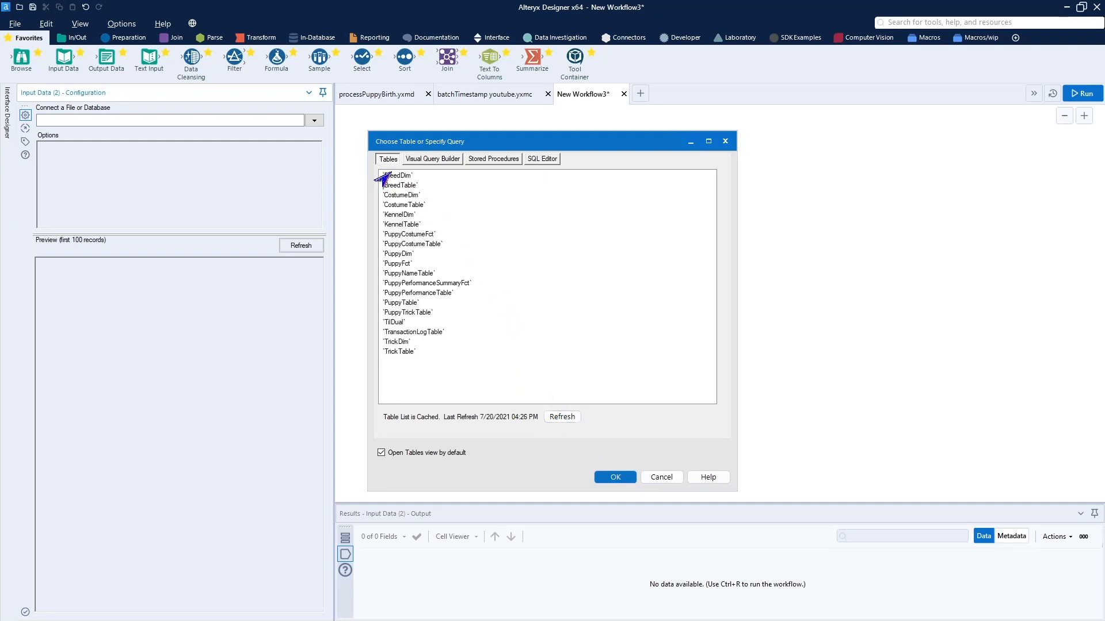
Make the SQL Editor the default query view and choose the BreedDim table as the input's source
left_click(538, 167)
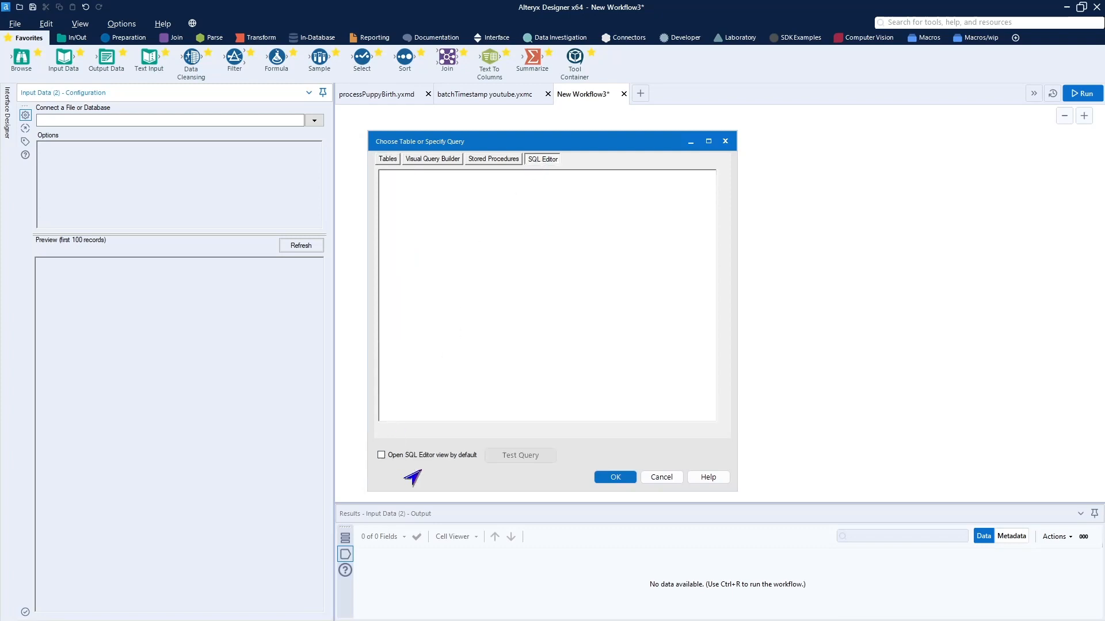
left_click(406, 455)
type("DAY")
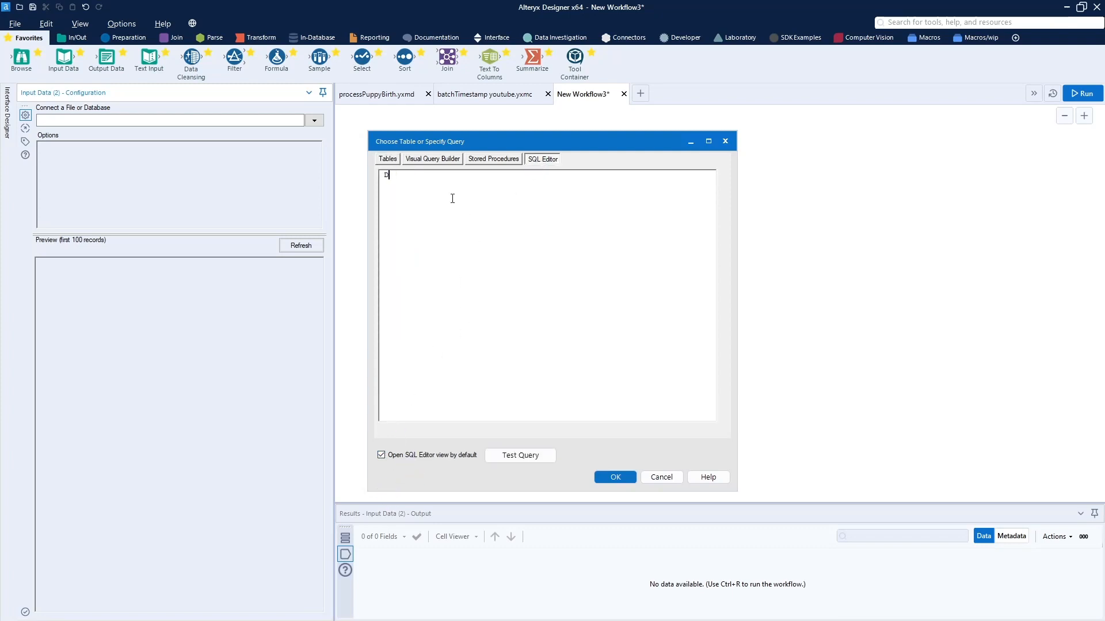
key("BackSpace")
left_click(384, 161)
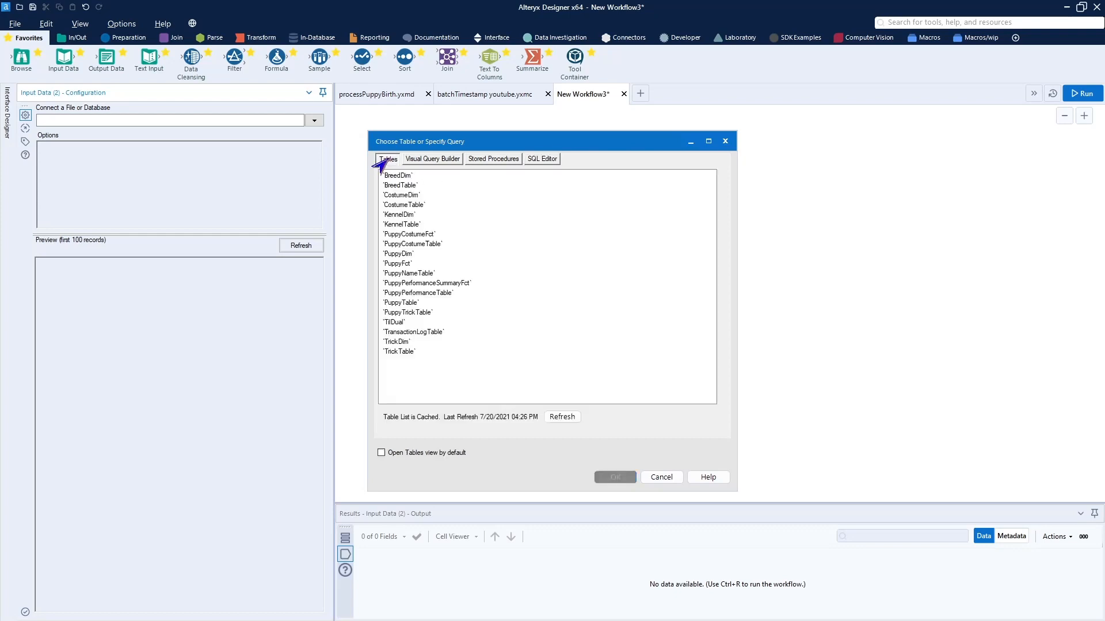
double_click(384, 177)
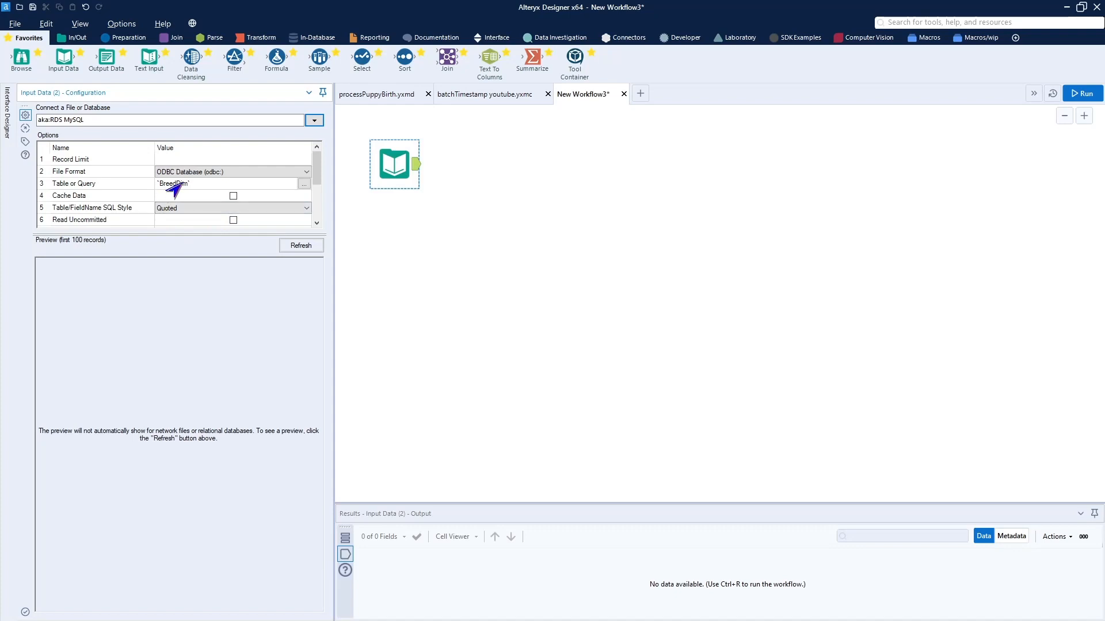
Replace the input's SQL query with DAISYHILL.BreedDim, test and apply it, and run the workflow to inspect the records
left_click(303, 184)
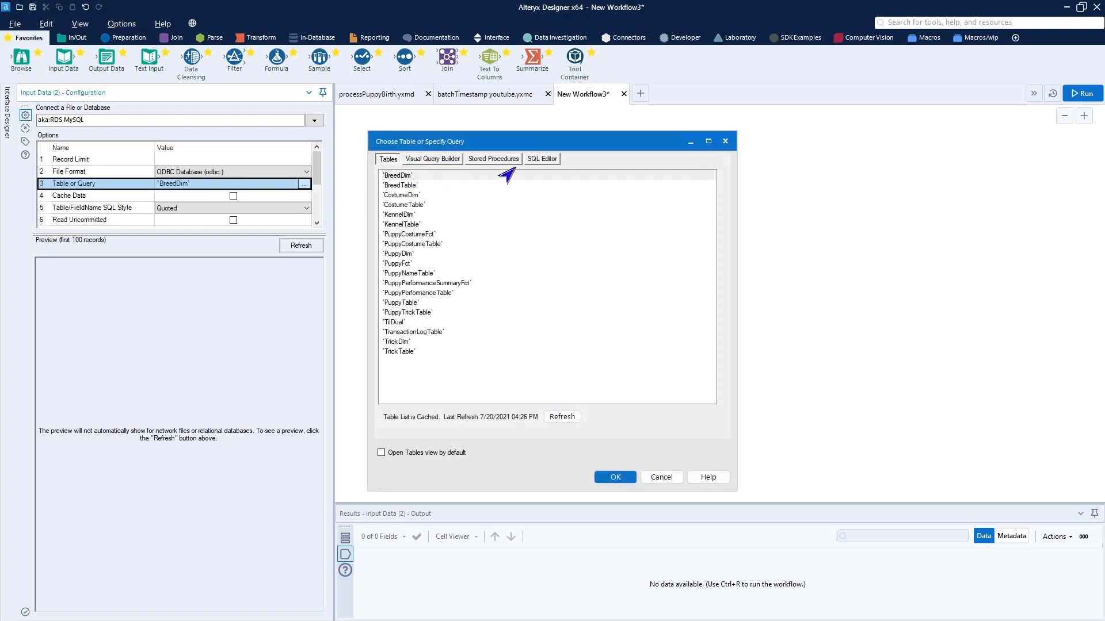
left_click(542, 159)
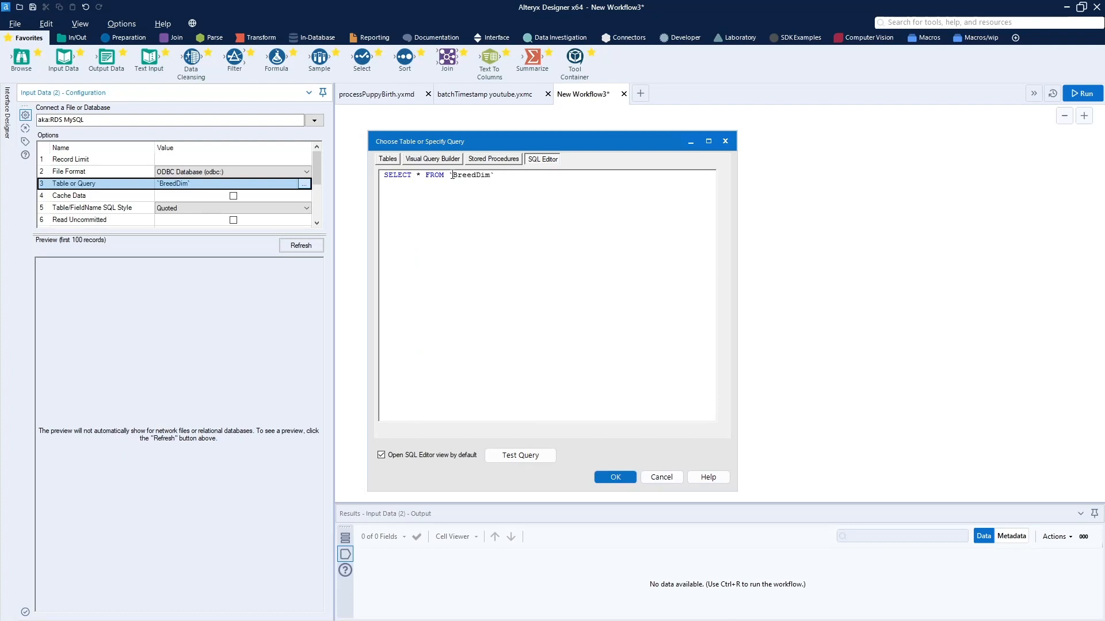
left_click_drag(453, 175, 319, 185)
type("DAISYHILL.BreedDim")
left_click(526, 456)
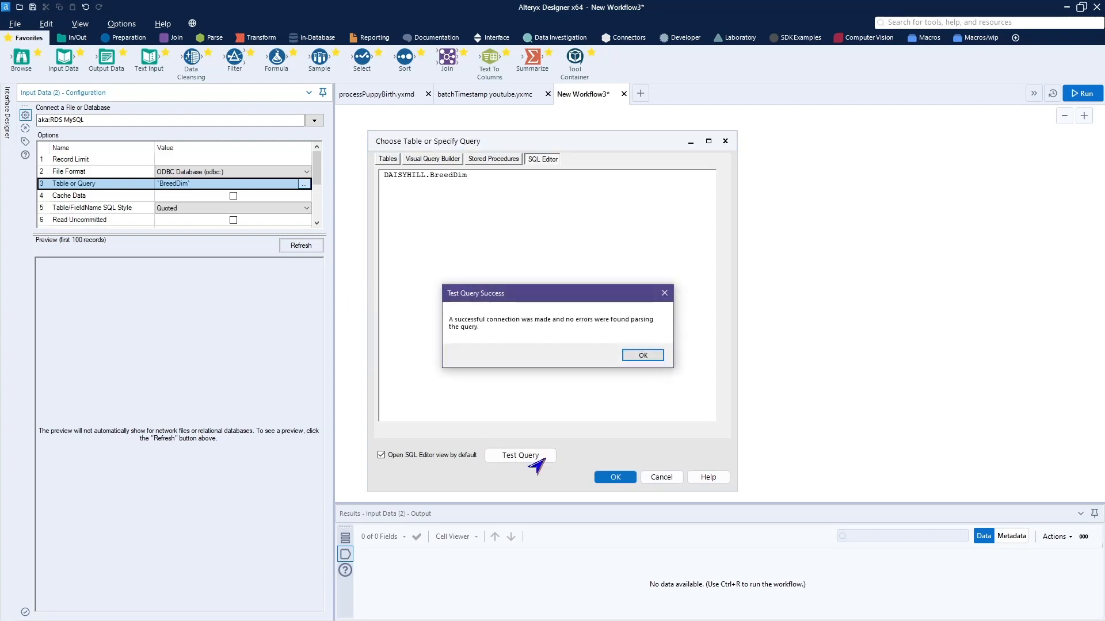
left_click(644, 355)
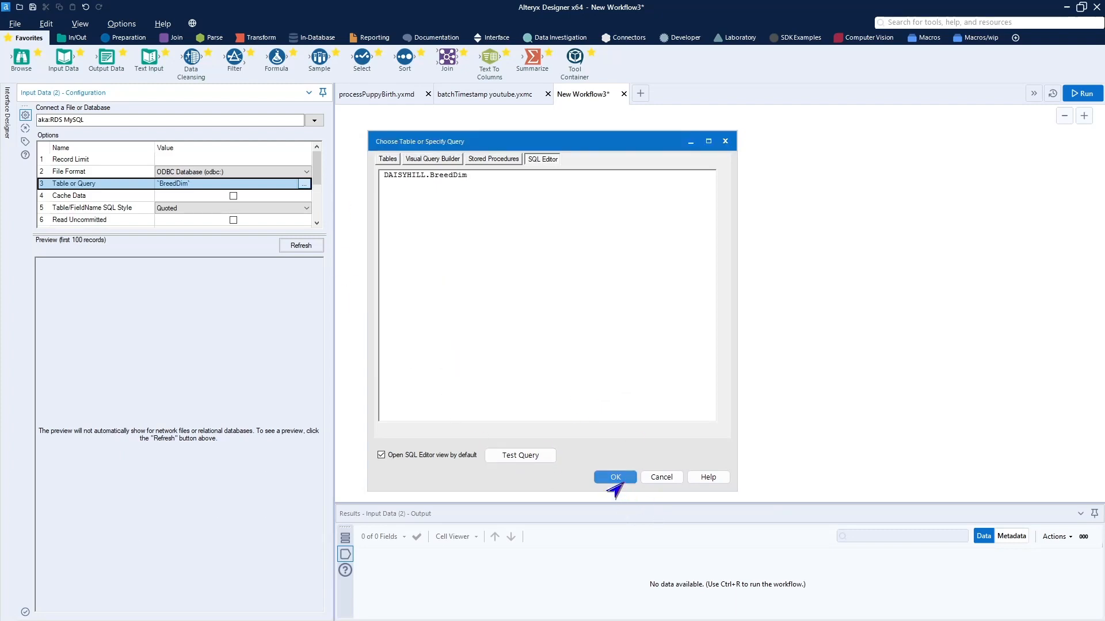
left_click(615, 478)
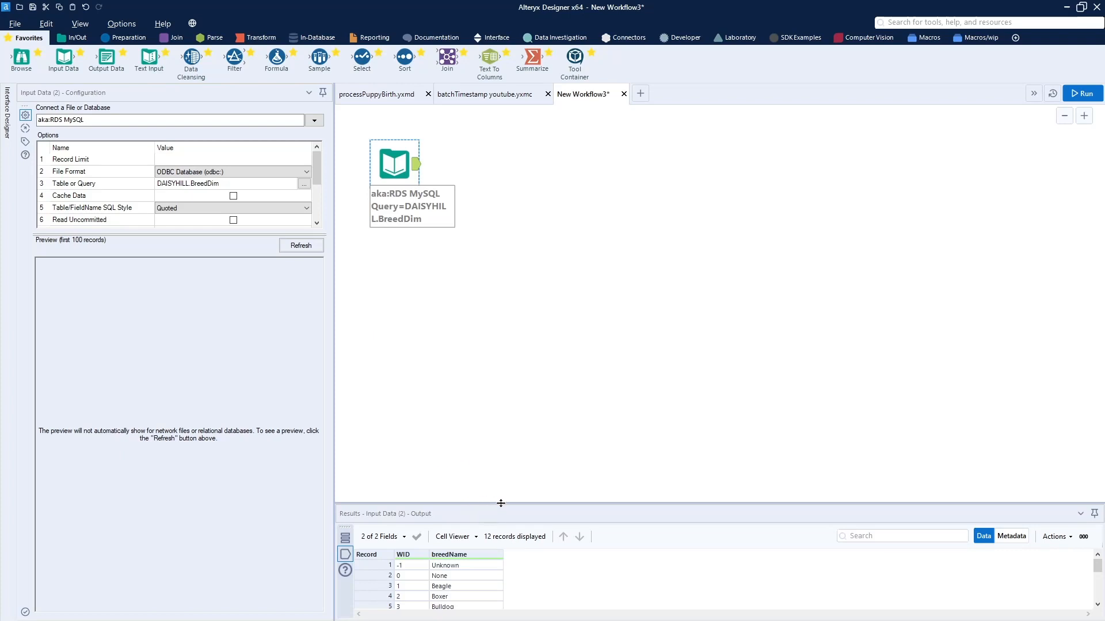
left_click_drag(501, 502, 481, 409)
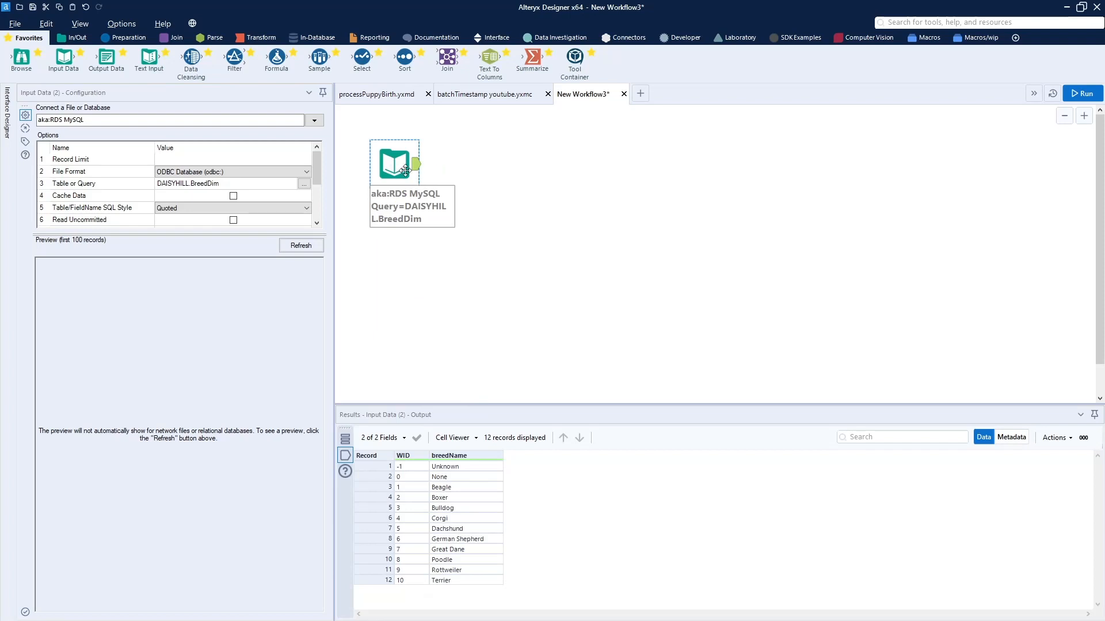
Insert the batchTimestamp youtube macro directly after the Input Data tool and map its "it" field to WID (Int32)
right_click(483, 172)
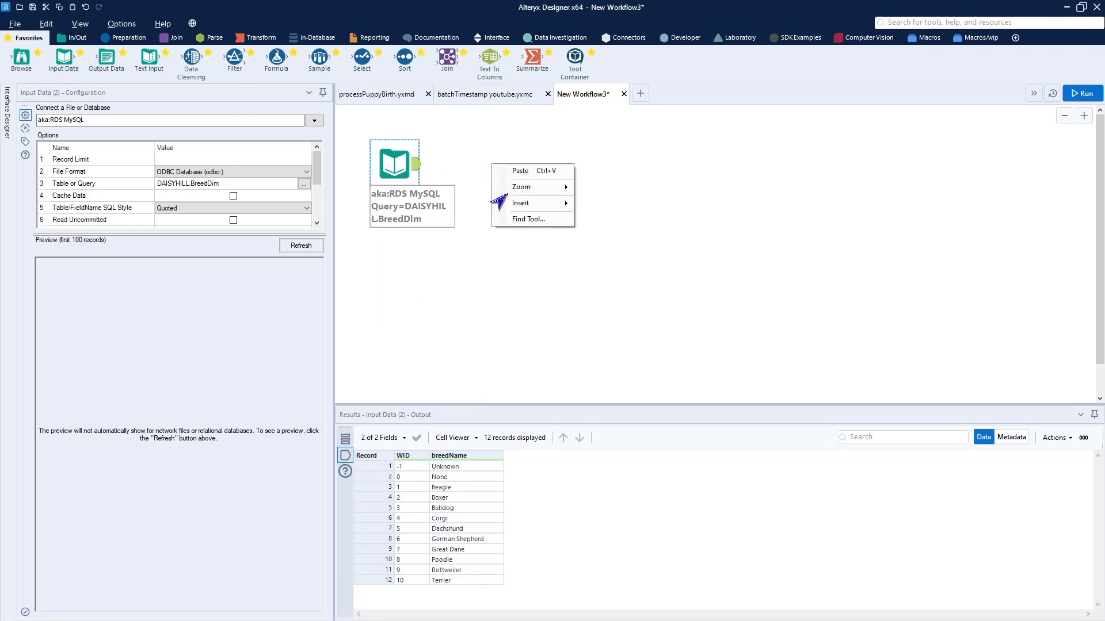
mouse_move(515, 205)
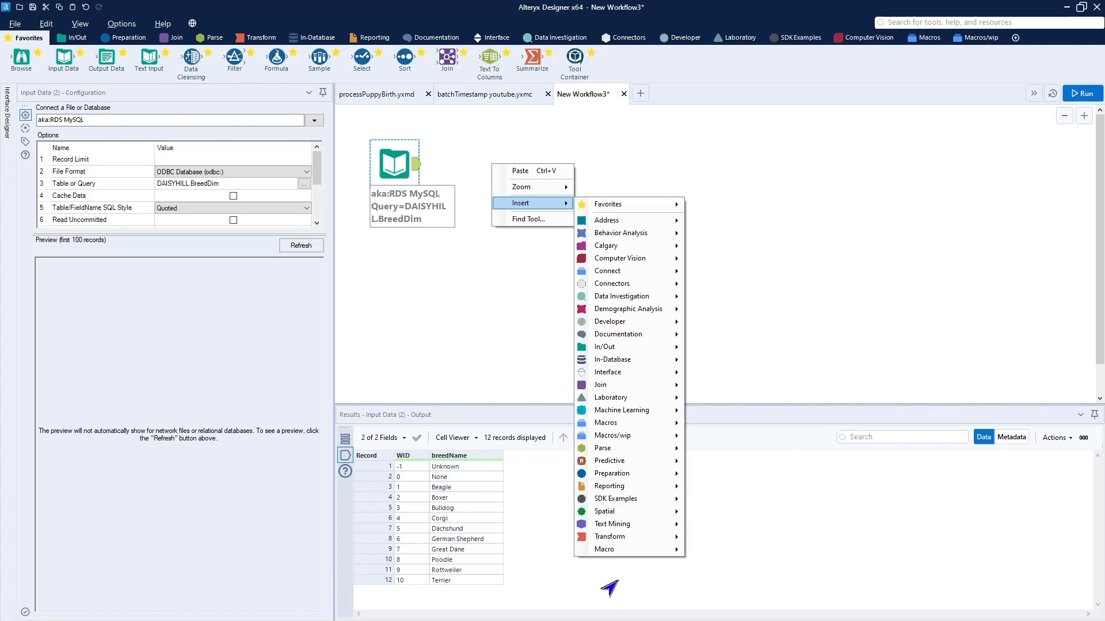
mouse_move(611, 551)
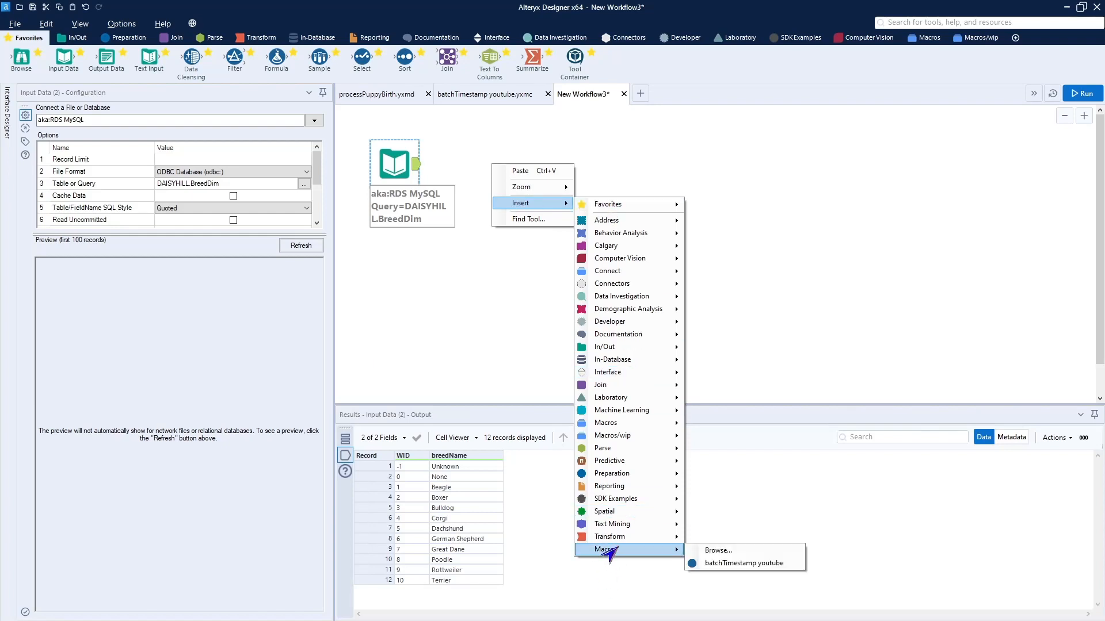
left_click(719, 564)
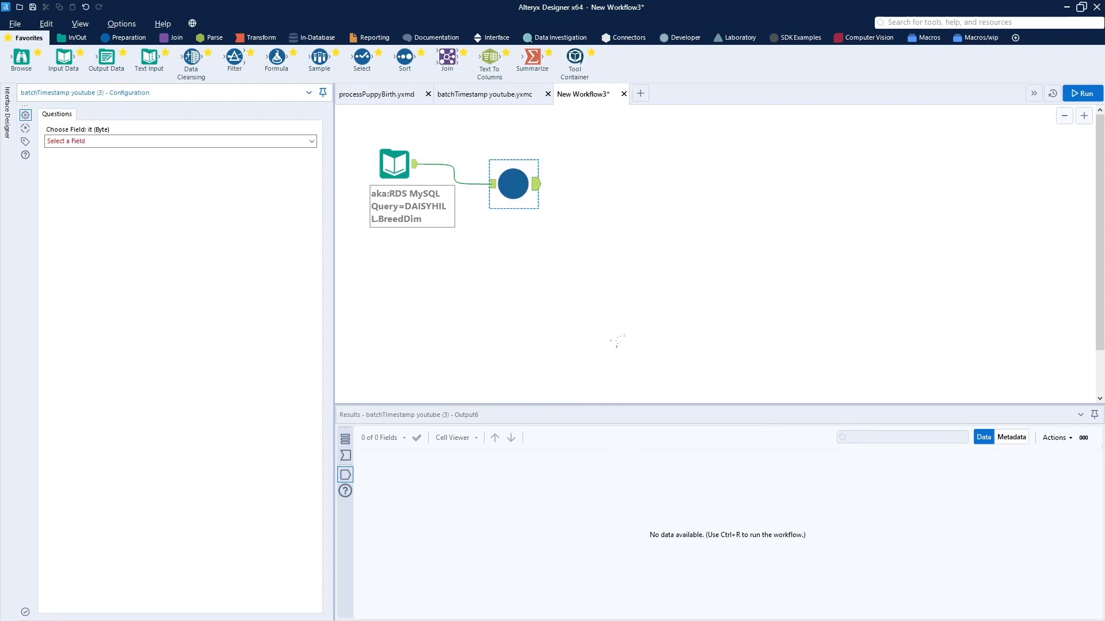
left_click_drag(517, 189, 478, 168)
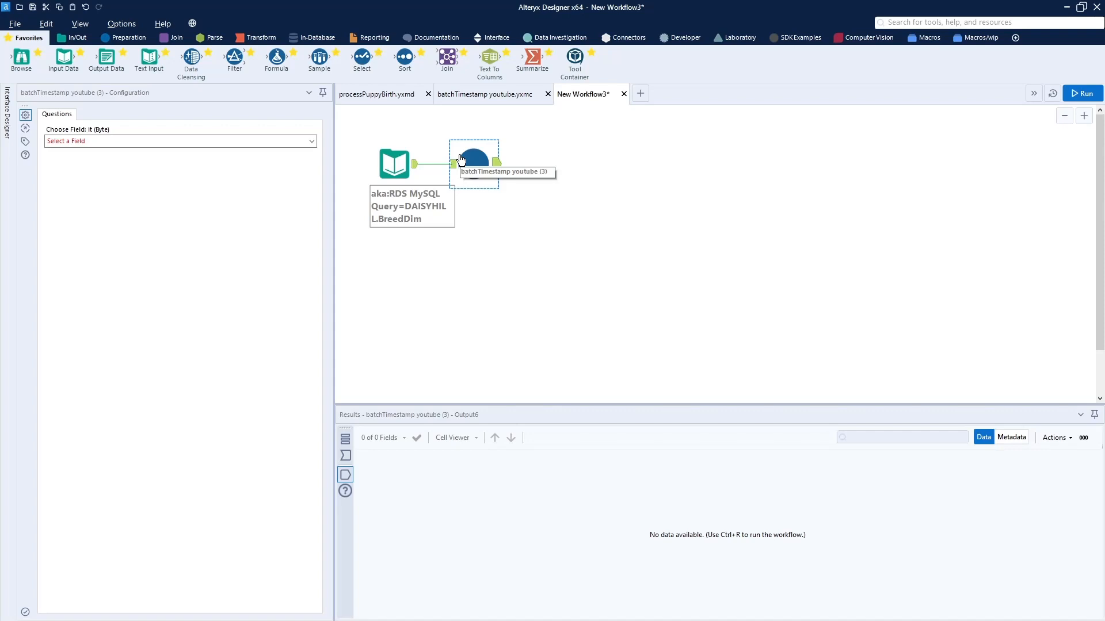
left_click(310, 142)
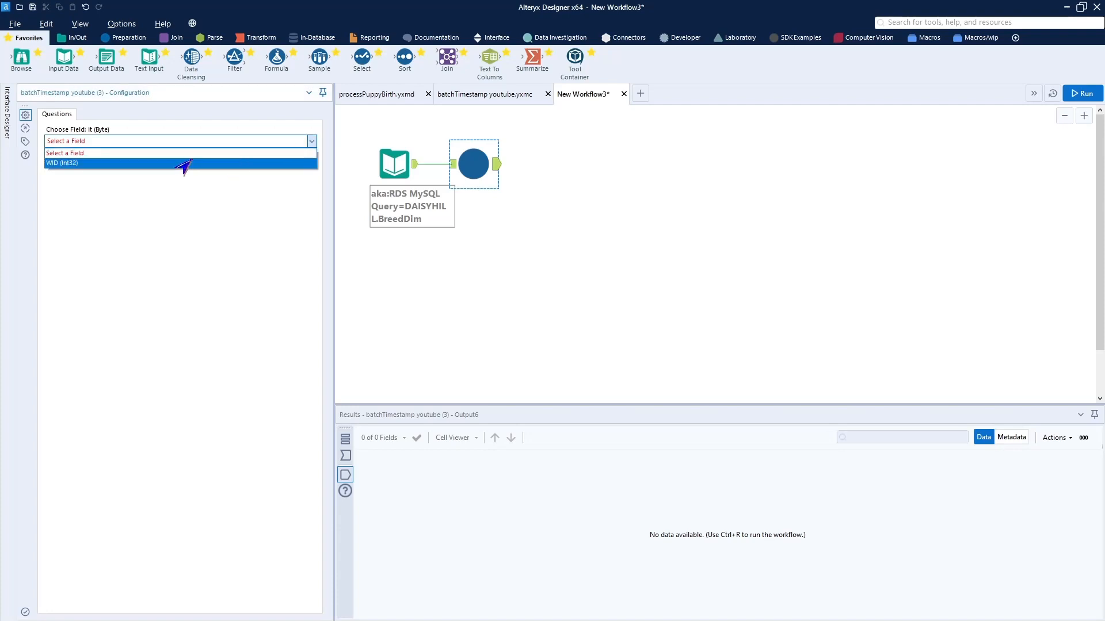
left_click(182, 164)
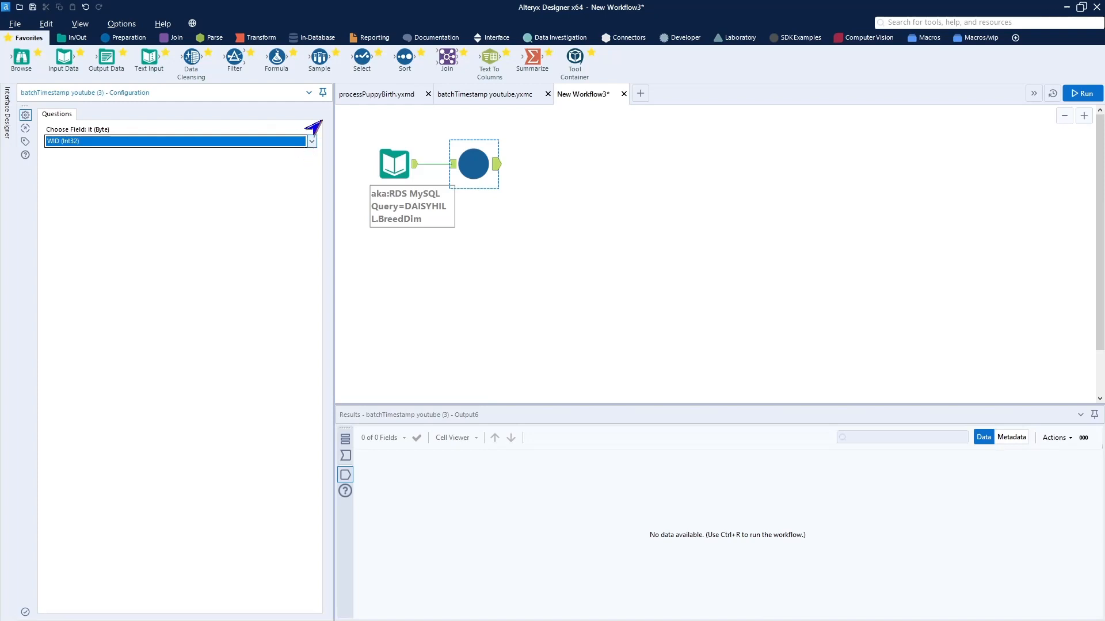
Add a Select tool and a Browse tool after the macro and run the workflow to inspect each tool's output
left_click_drag(363, 57, 548, 164)
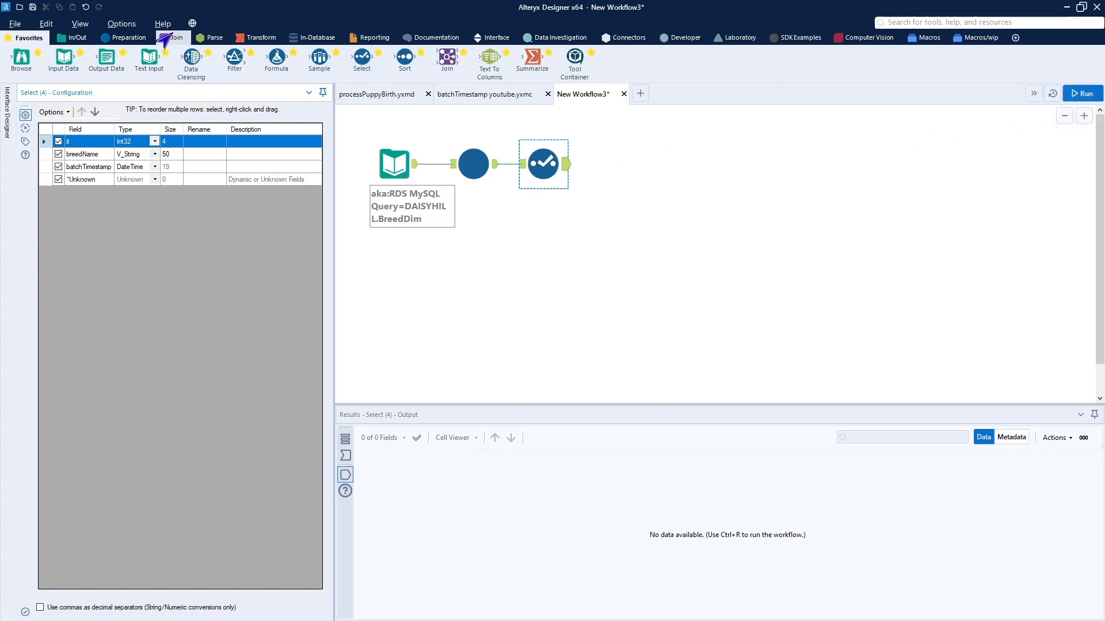
left_click_drag(22, 59, 622, 166)
left_click(1082, 94)
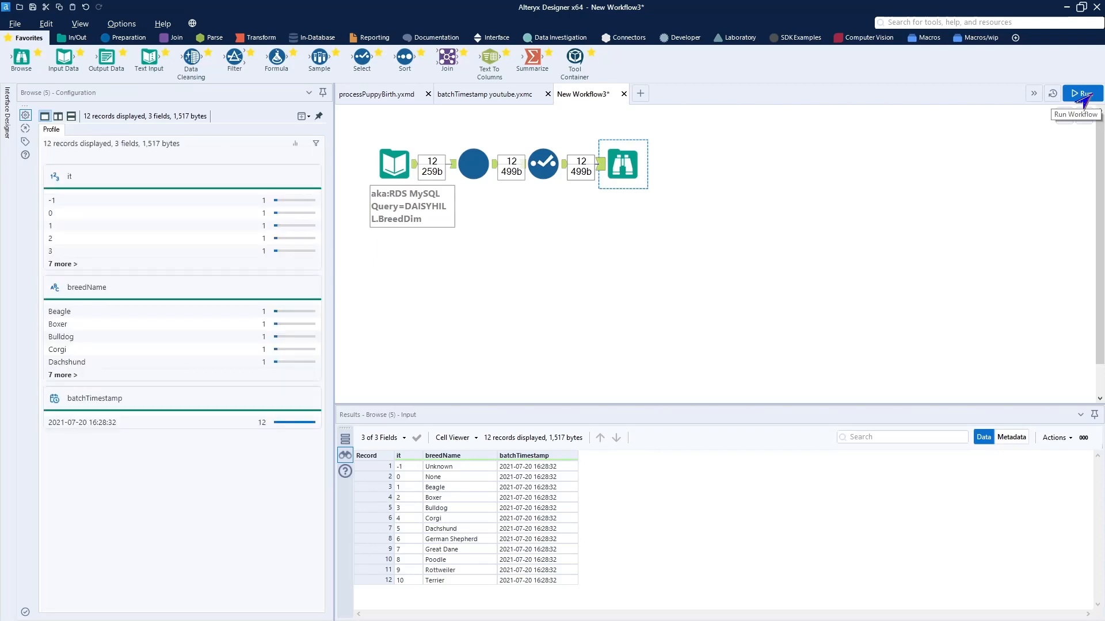
left_click(878, 246)
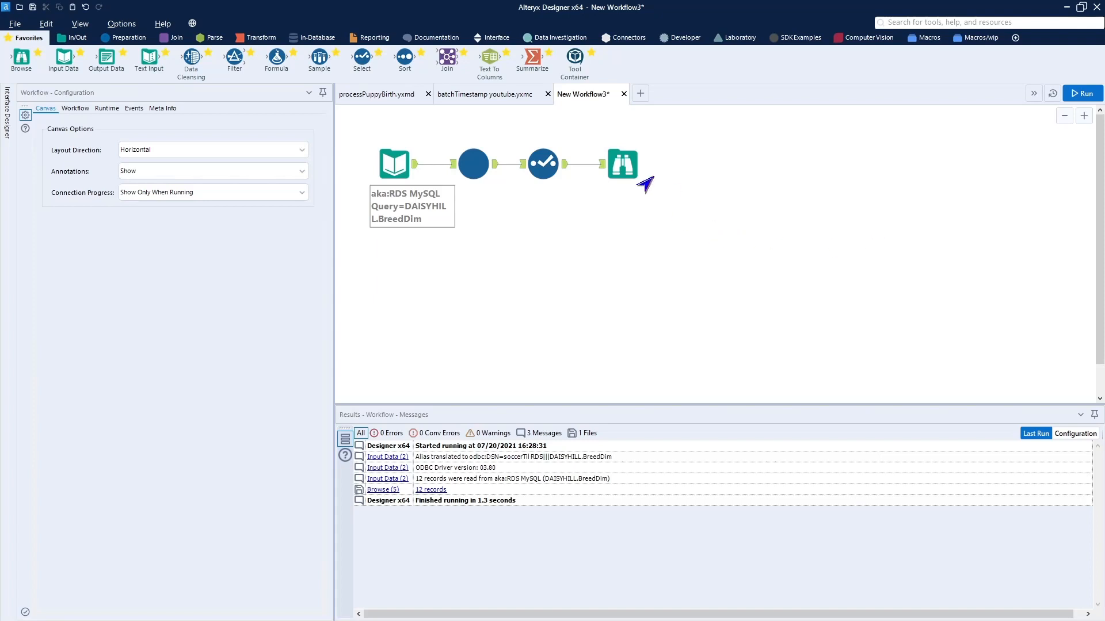
left_click(634, 164)
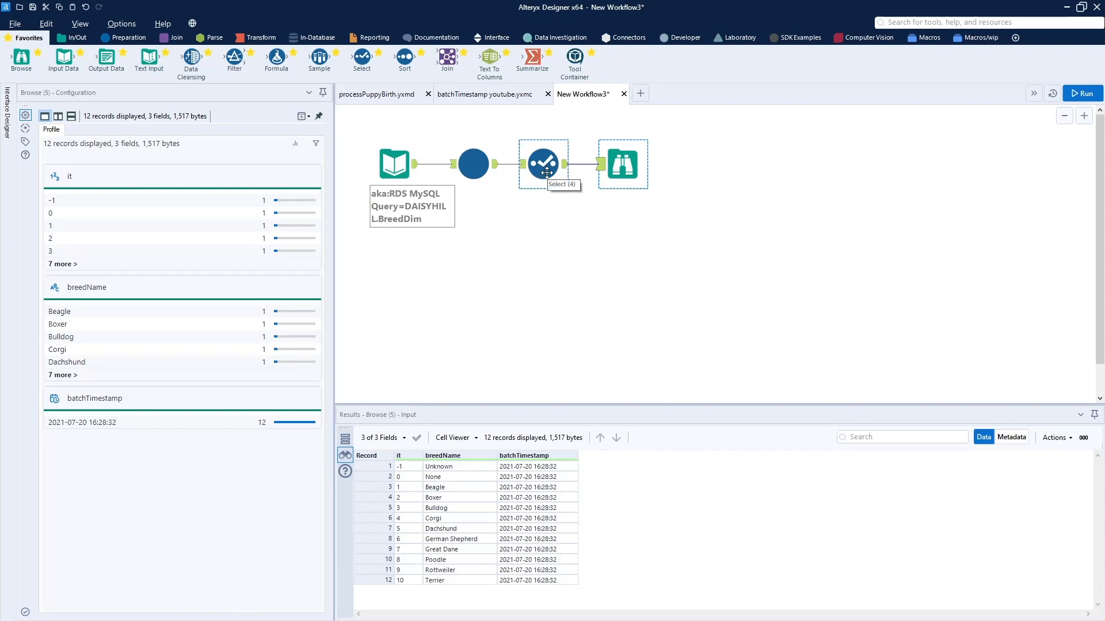
left_click(547, 172)
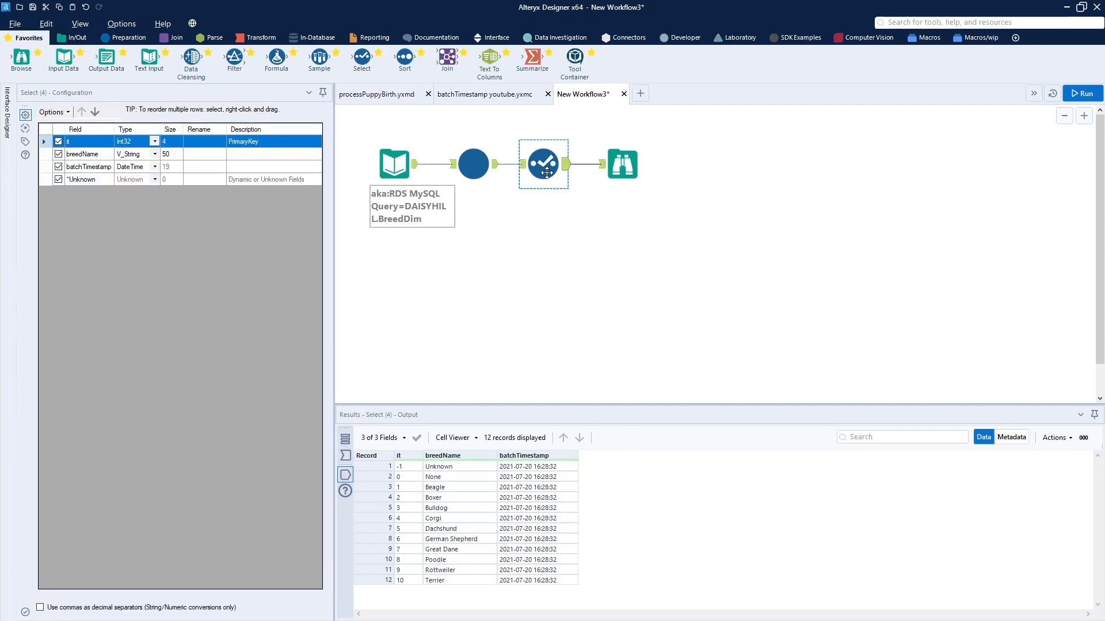
left_click(479, 166)
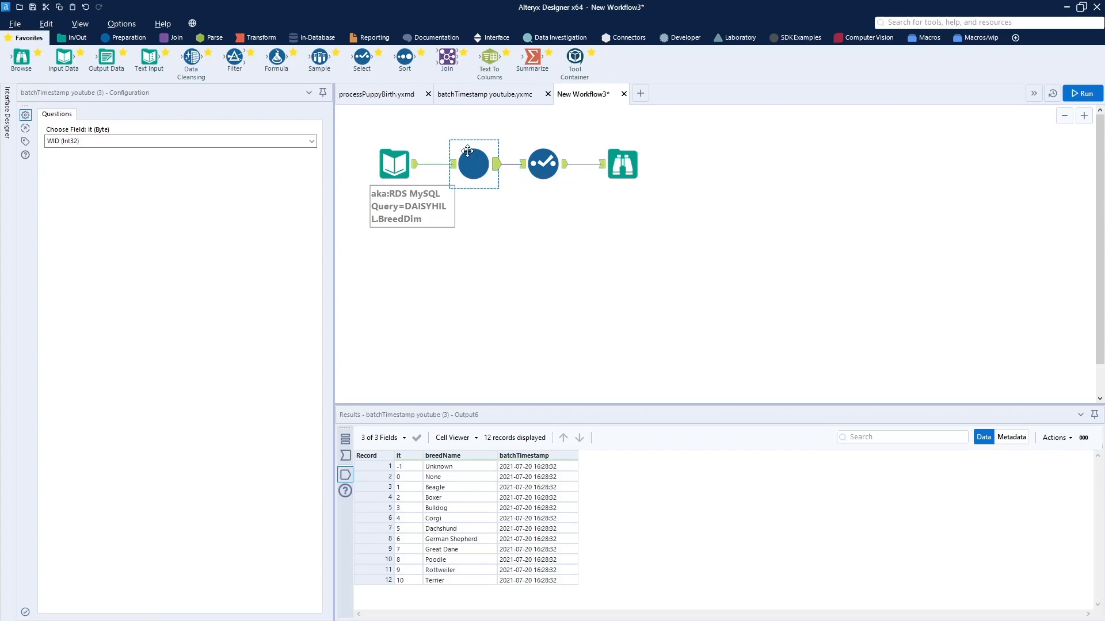
In the batchTimestamp youtube macro, rename the Macro Input's template data field as WID
left_click(496, 100)
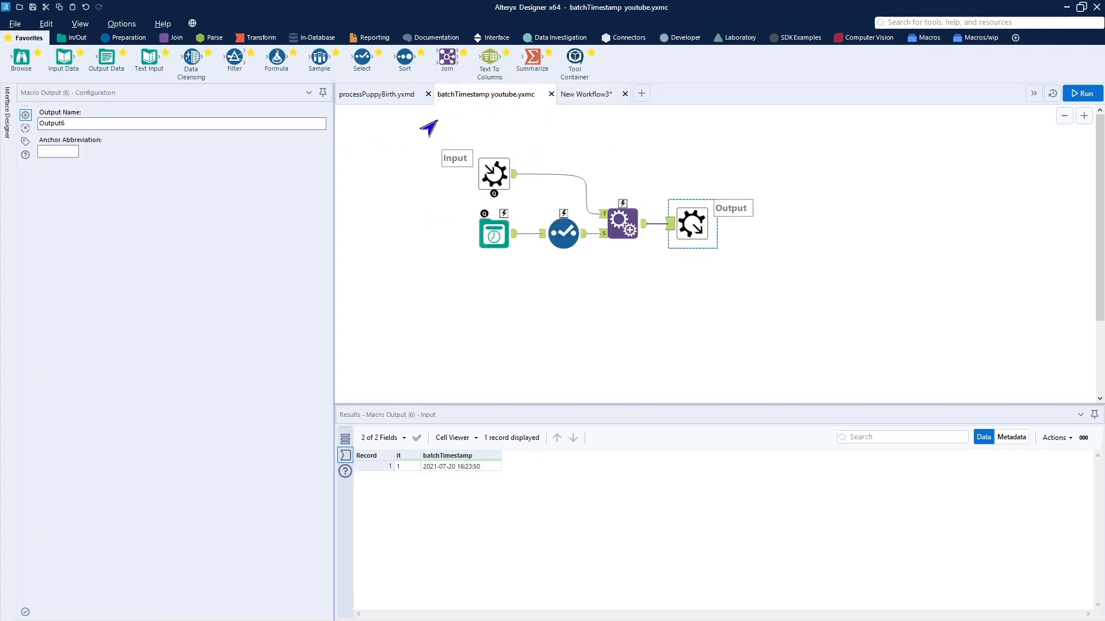
left_click(494, 173)
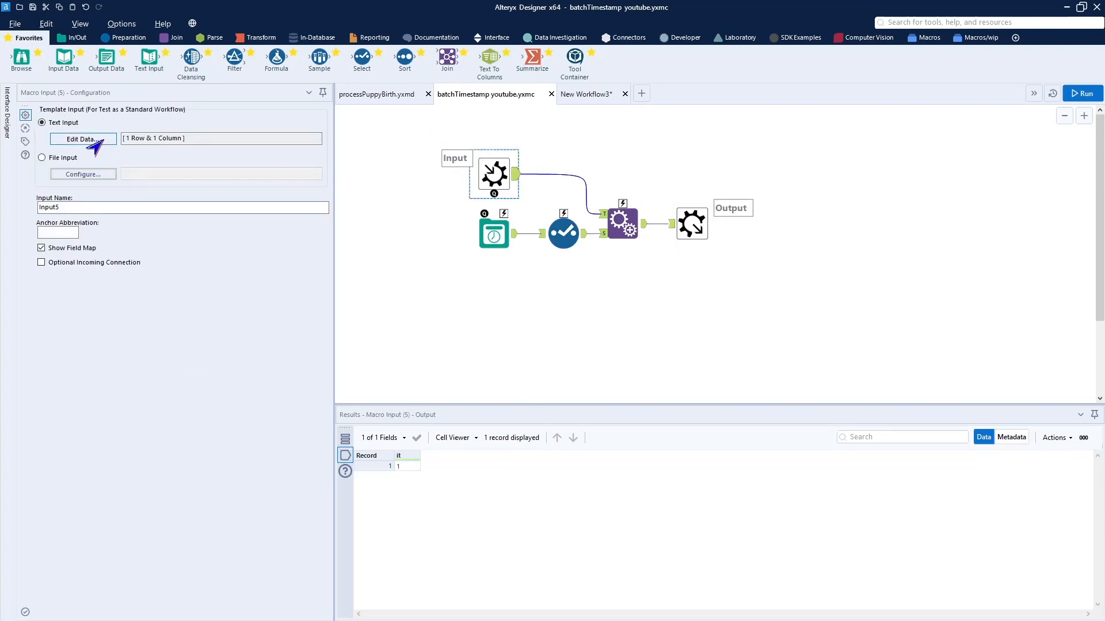
left_click(94, 149)
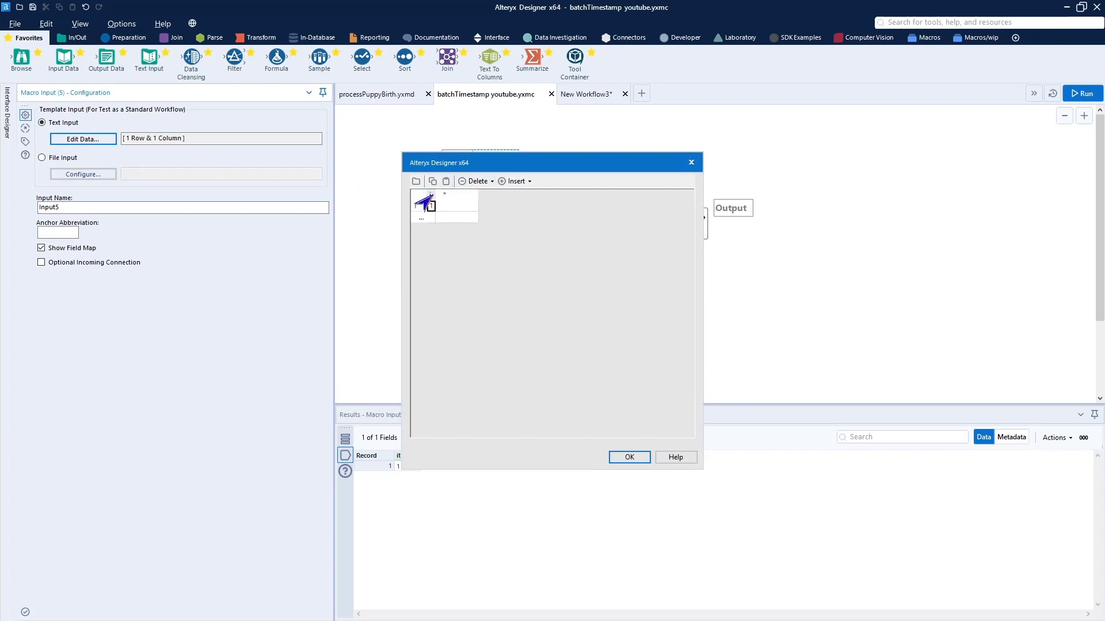
type("WID")
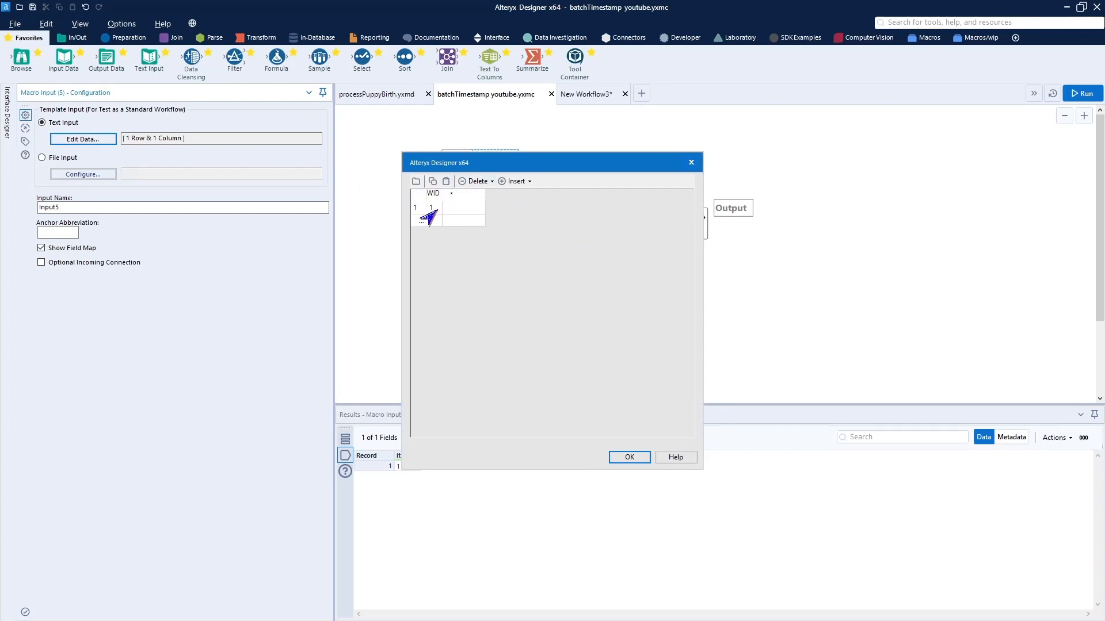
left_click(622, 461)
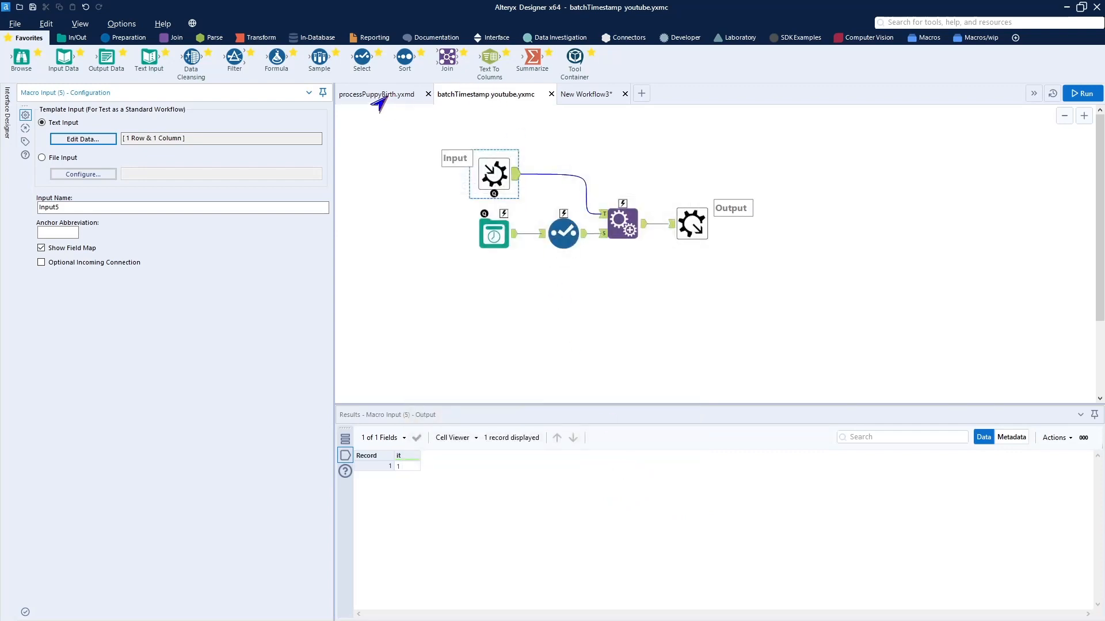
Check the macro's field mapping in New Workflow3 and the Interface Designer layout in the batchTimestamp youtube macro
left_click(573, 98)
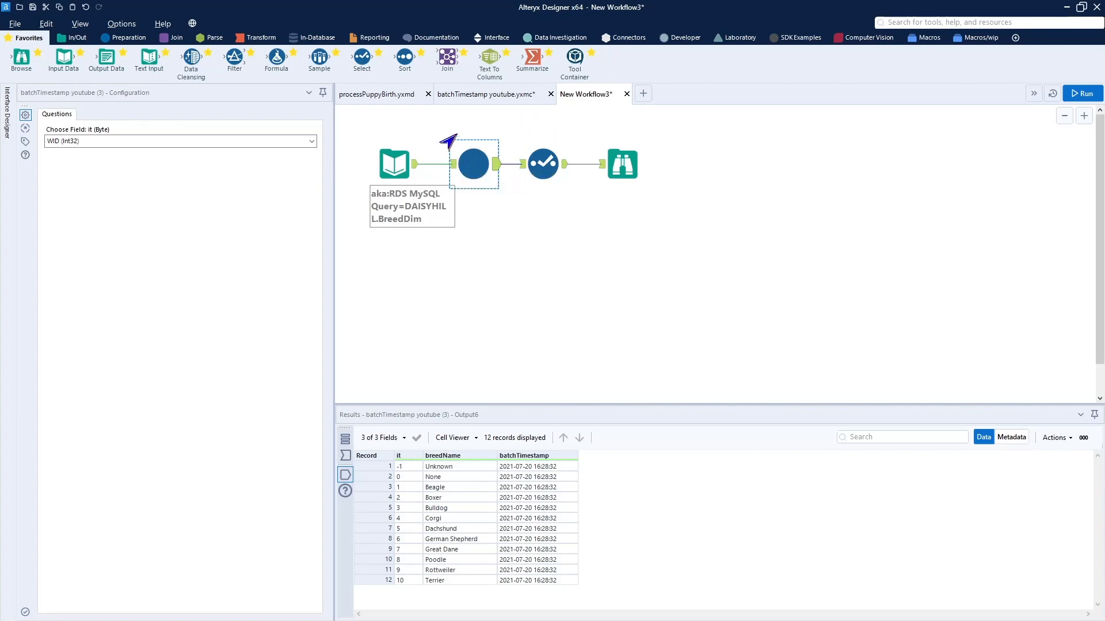
left_click(480, 96)
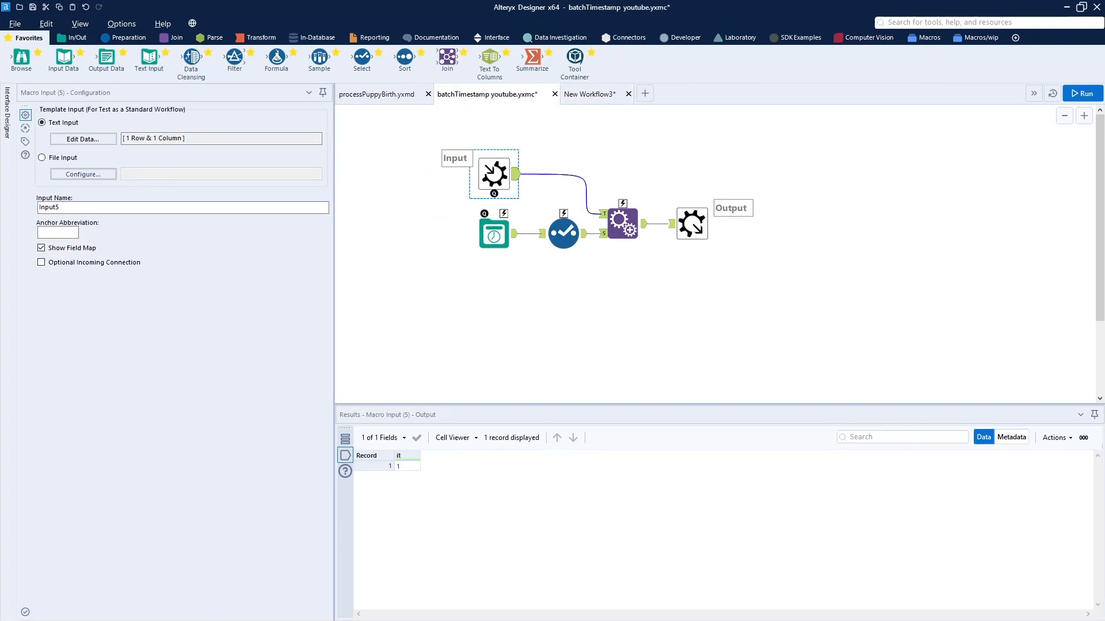
left_click(6, 118)
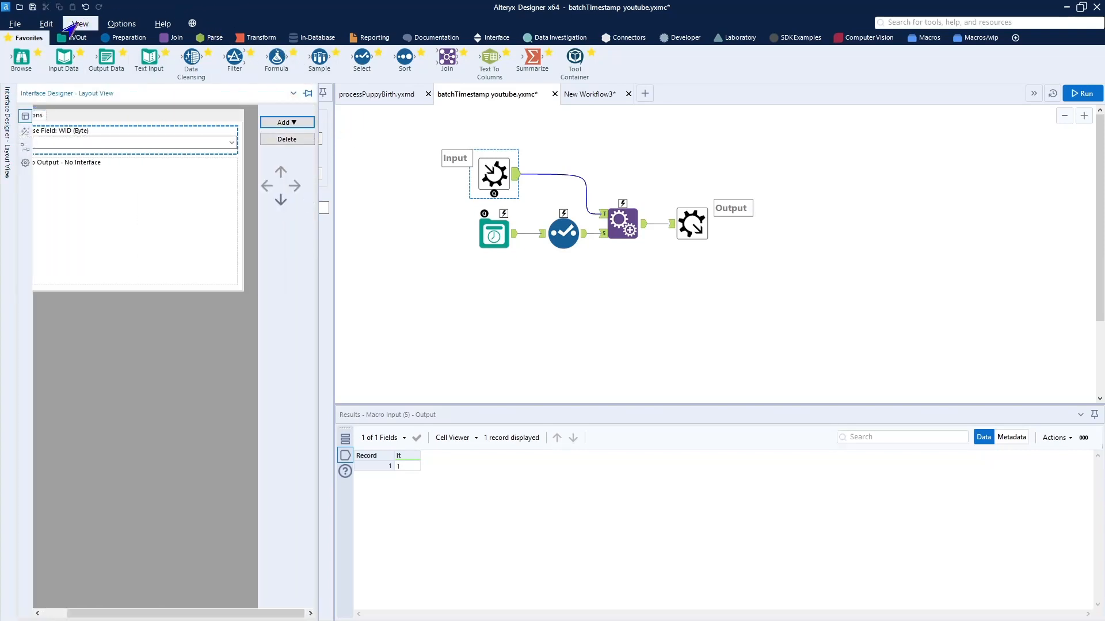
left_click(73, 24)
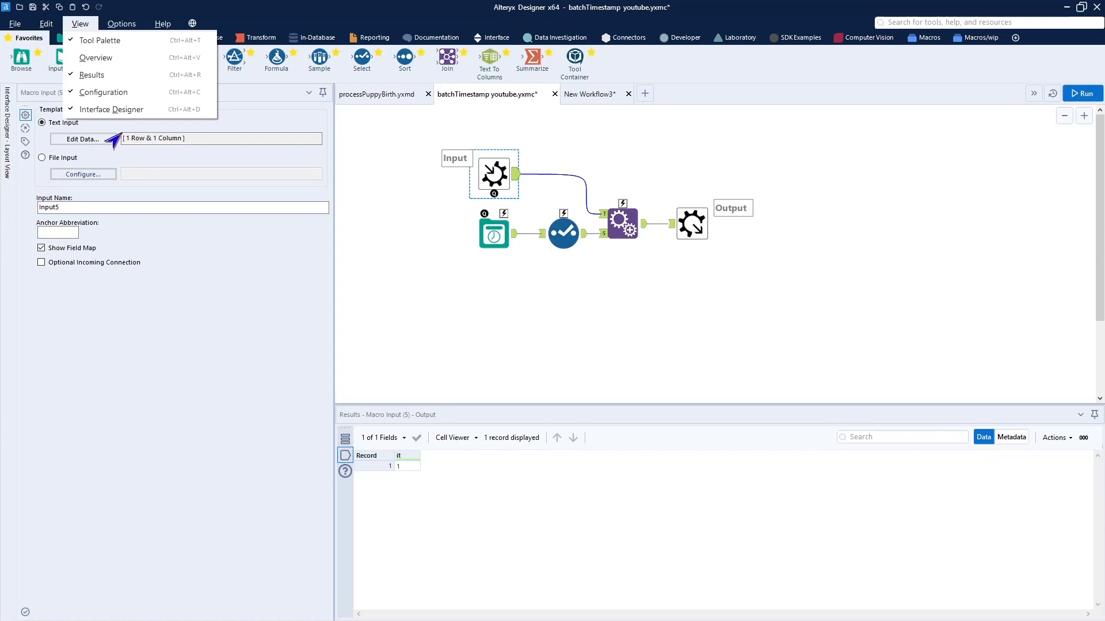
left_click(222, 231)
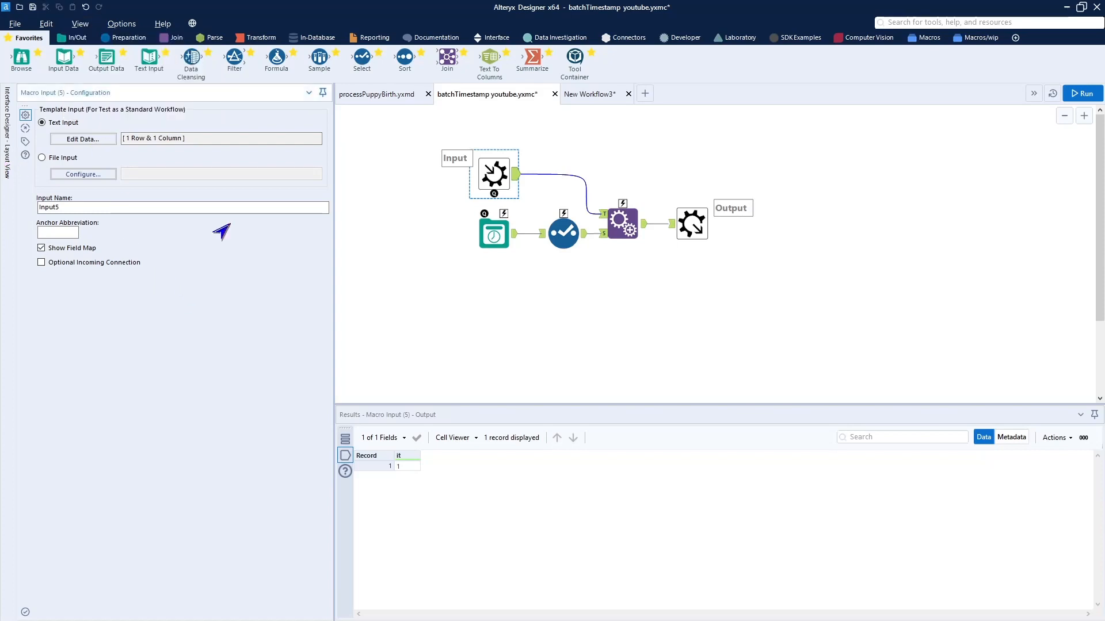
Auto-hide the Configuration window and look through the processPuppyBirth and New Workflow3 workflows
left_click(318, 97)
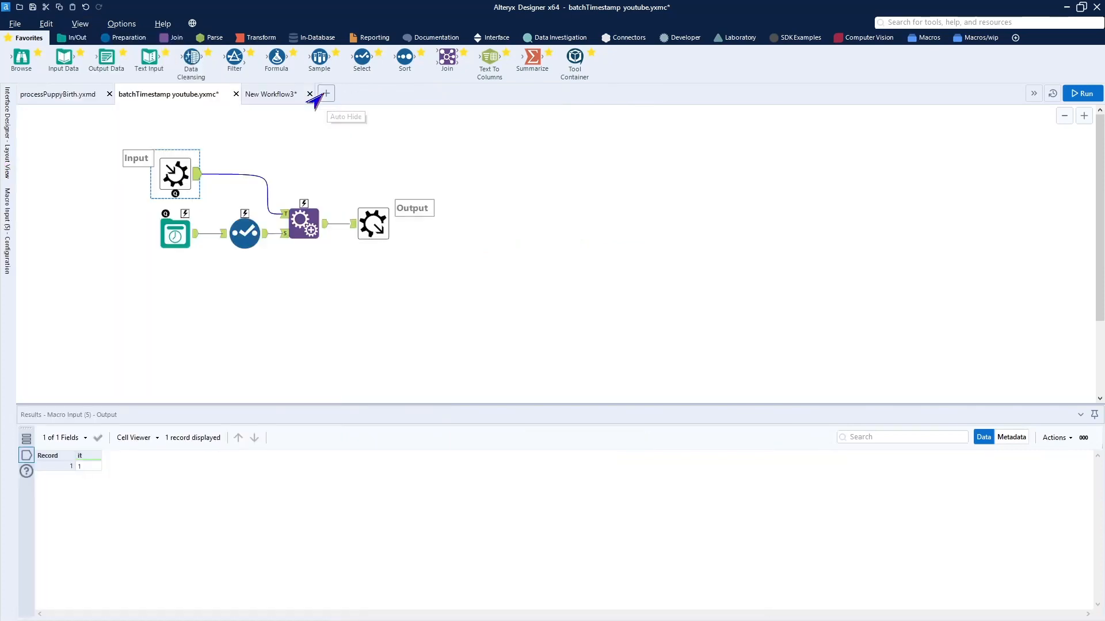
left_click(71, 99)
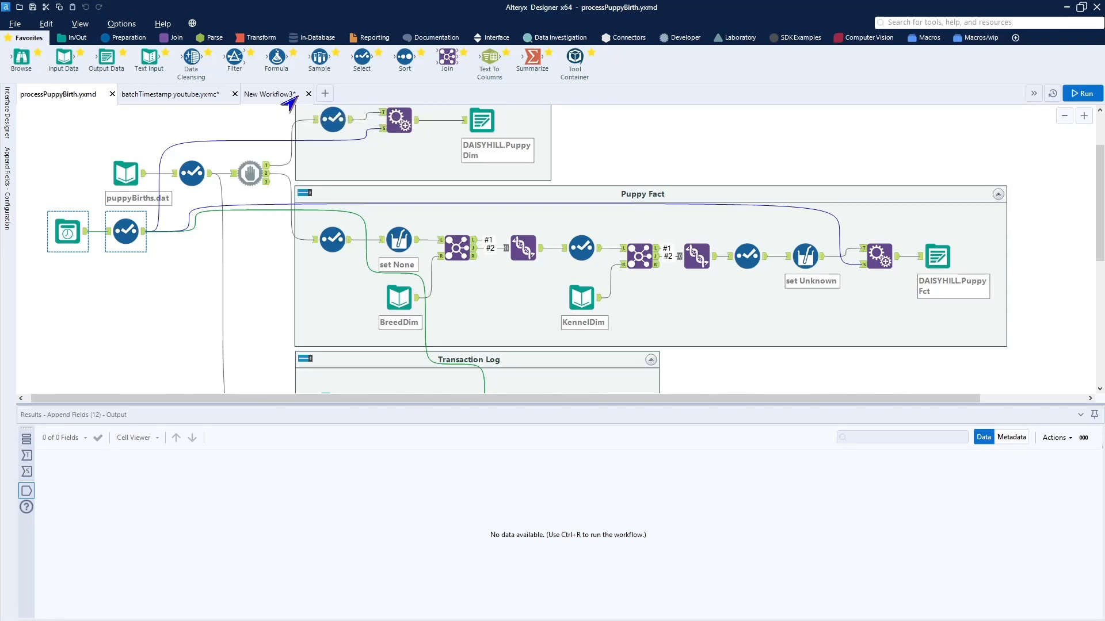
left_click(287, 100)
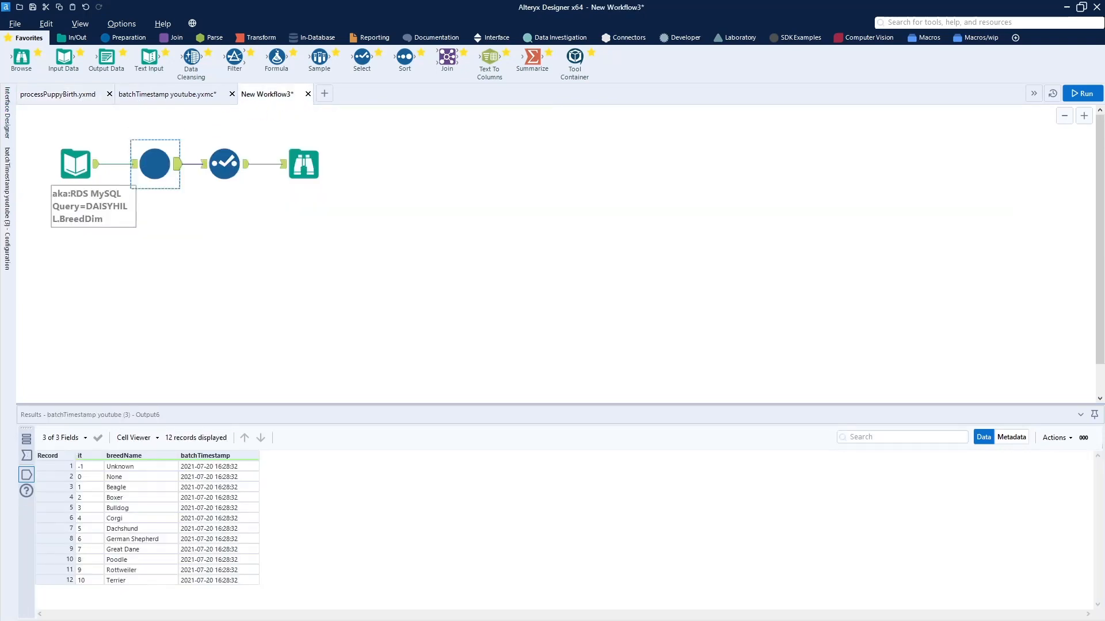
Dock the Configuration and Interface Designer windows side by side and return to the batchTimestamp youtube macro
mouse_move(2, 233)
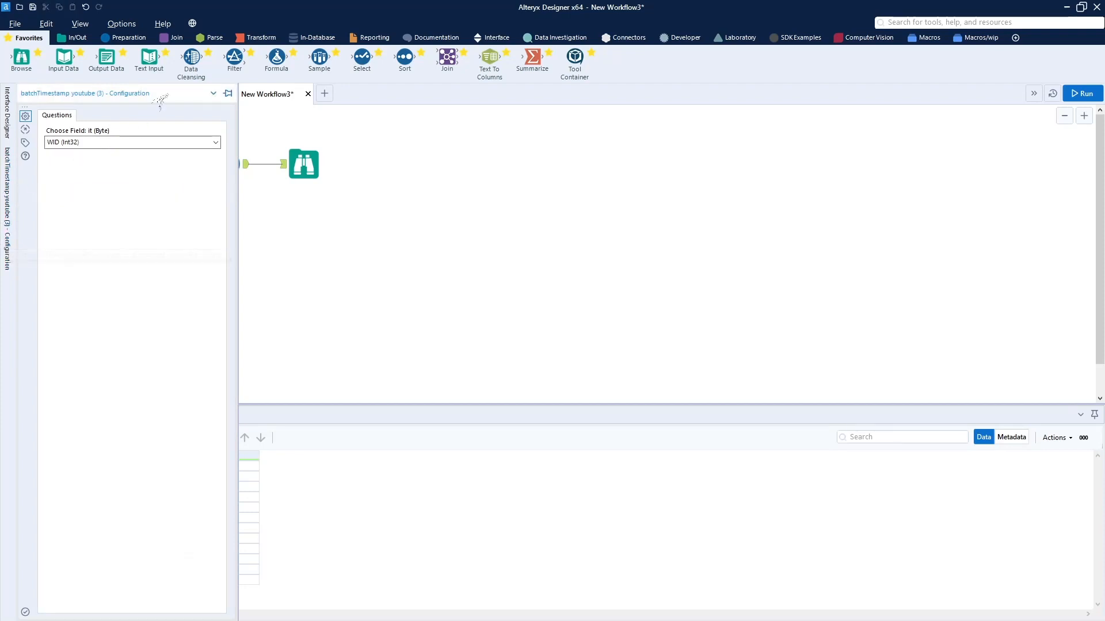
left_click(228, 94)
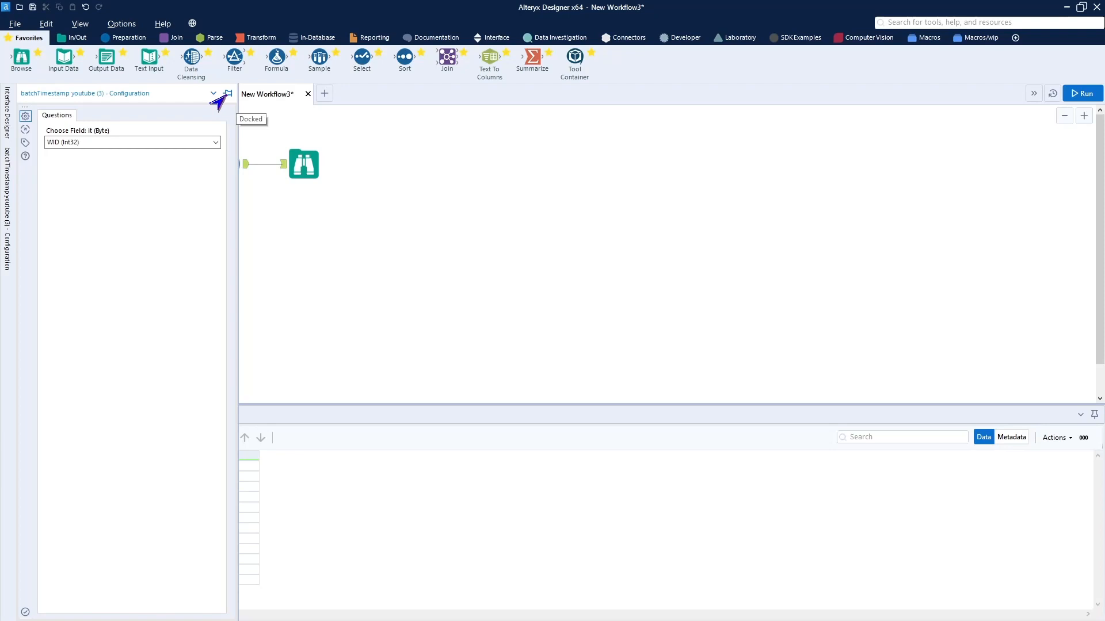
left_click(6, 112)
left_click(299, 98)
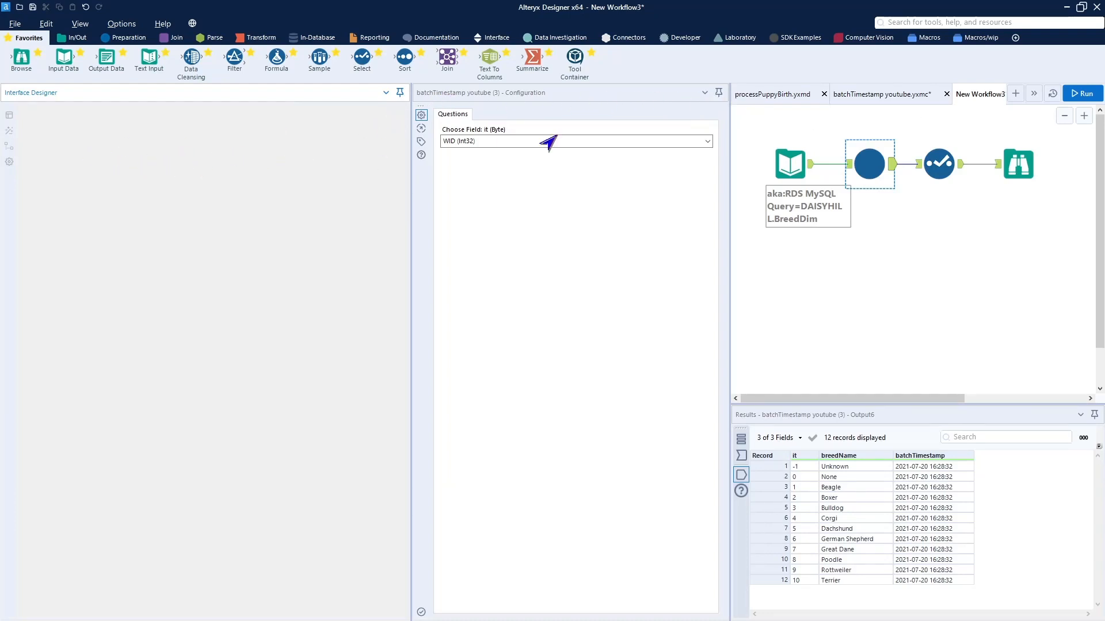
left_click(880, 99)
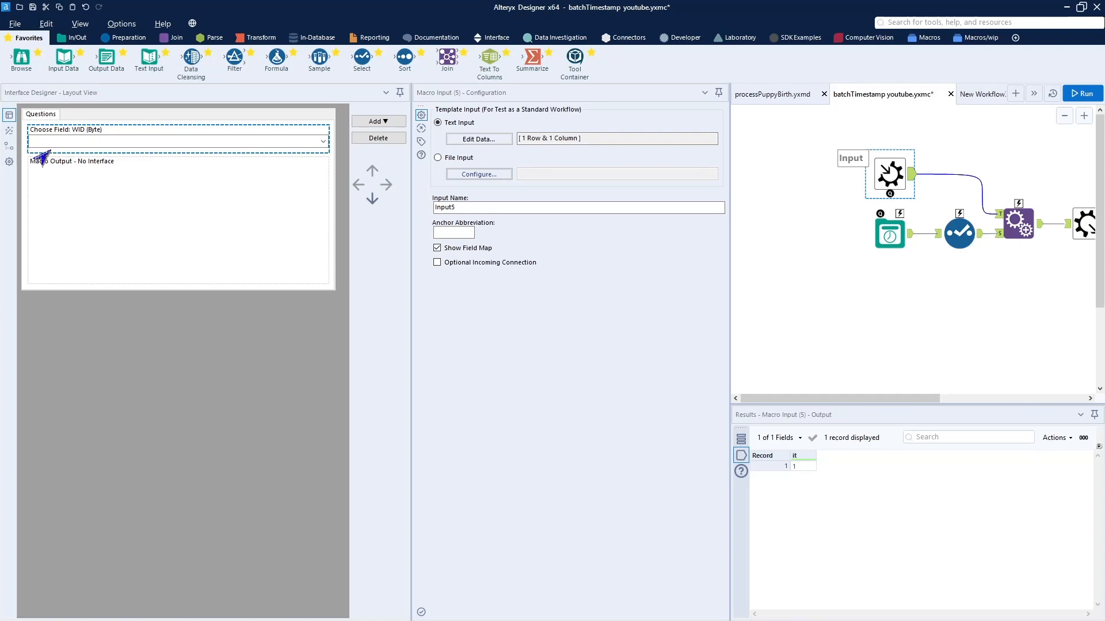
Give the macro a custom icon in its Interface Designer properties, using the image coffee012.jpg
left_click(7, 162)
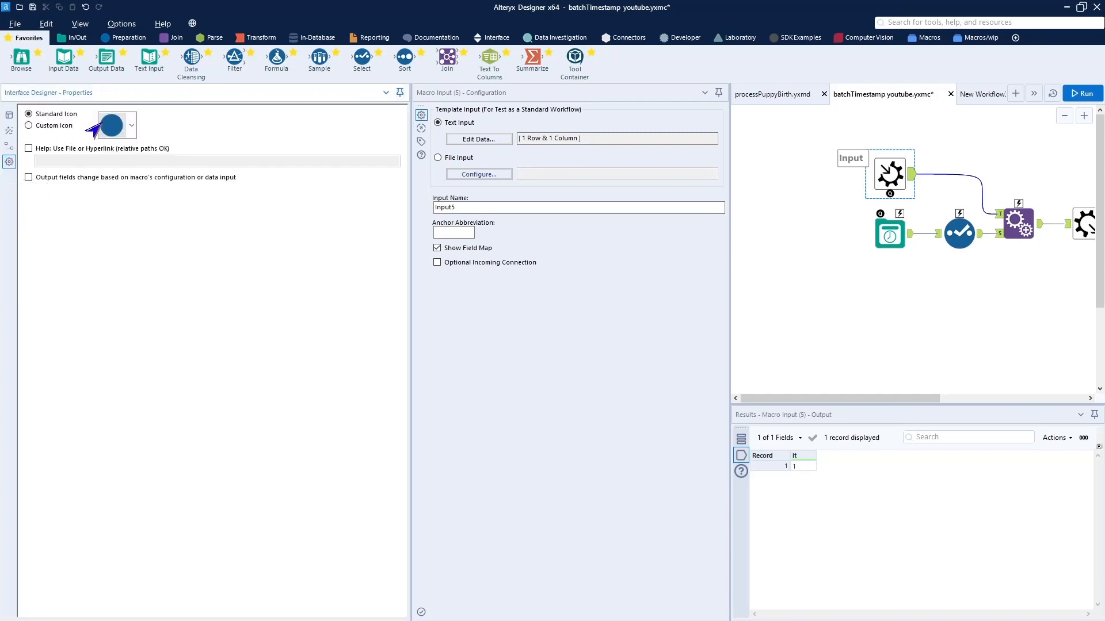
left_click(35, 130)
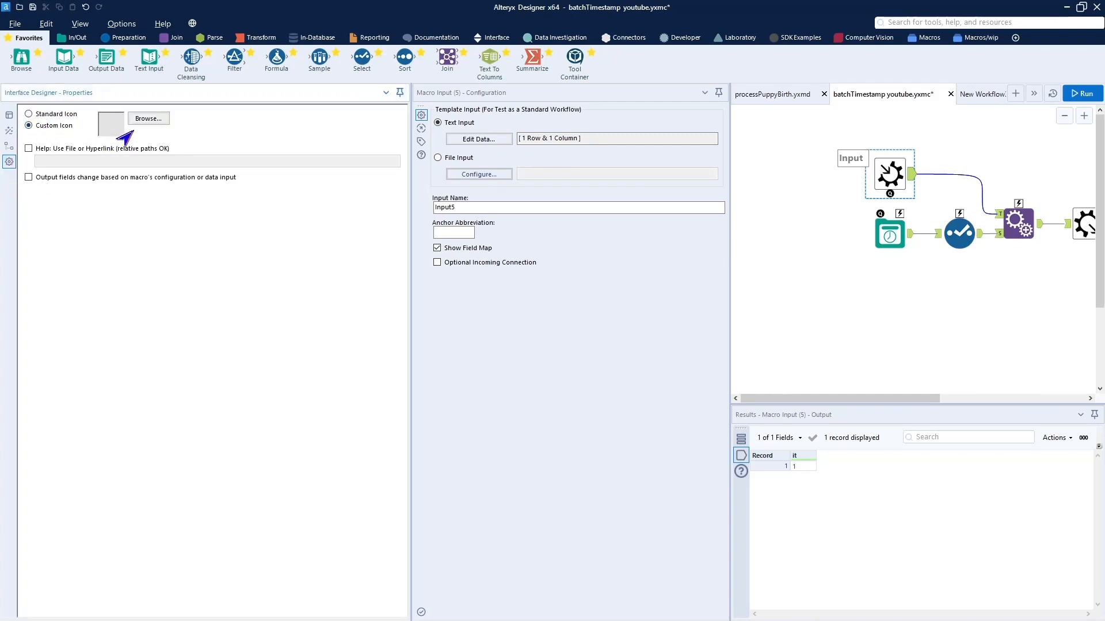
left_click(148, 119)
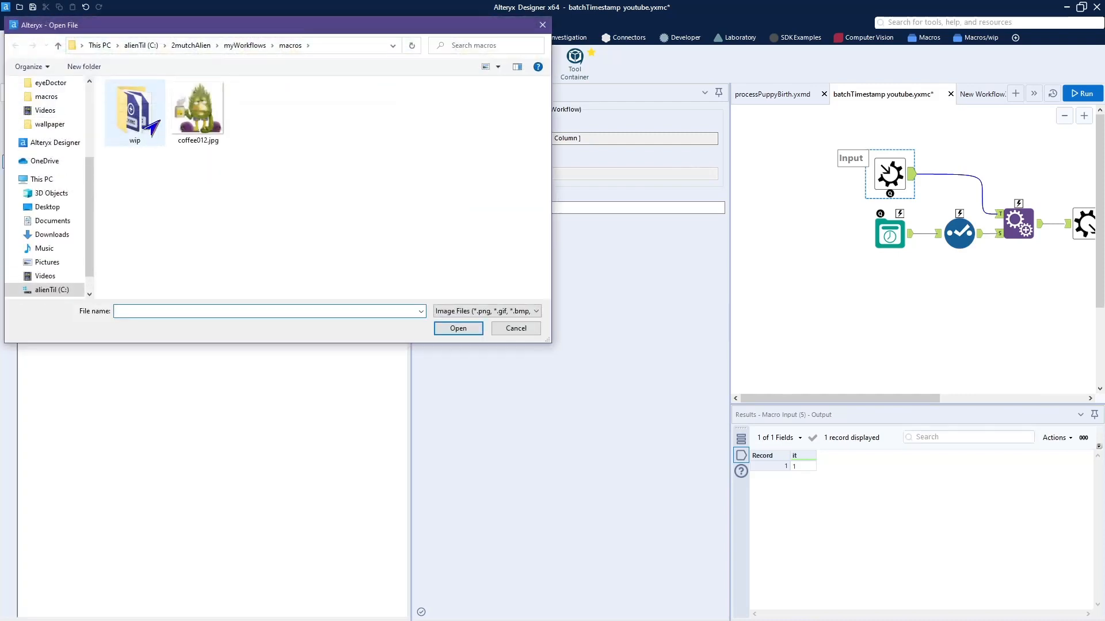
left_click(196, 124)
left_click(456, 329)
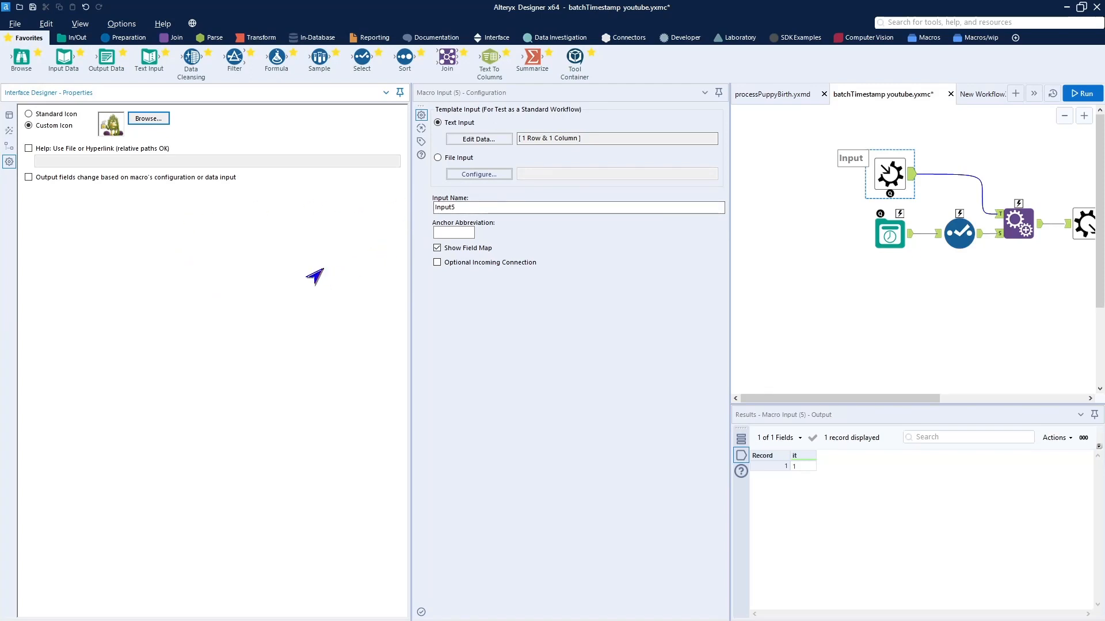
Auto-hide the Interface Designer and save the batchTimestamp youtube macro
left_click(400, 92)
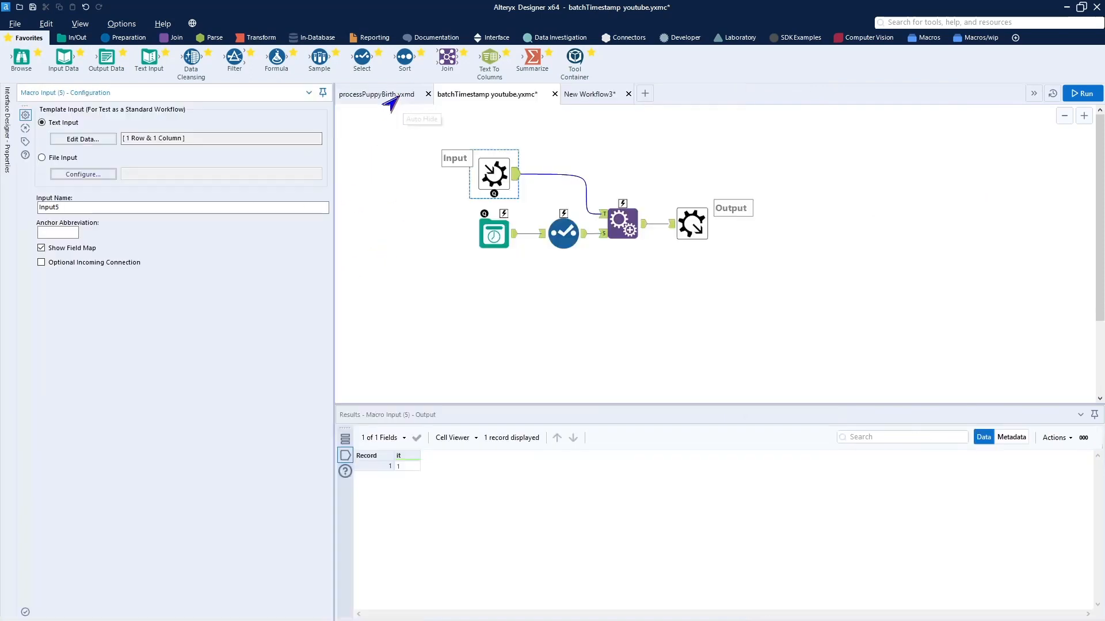
mouse_move(6, 139)
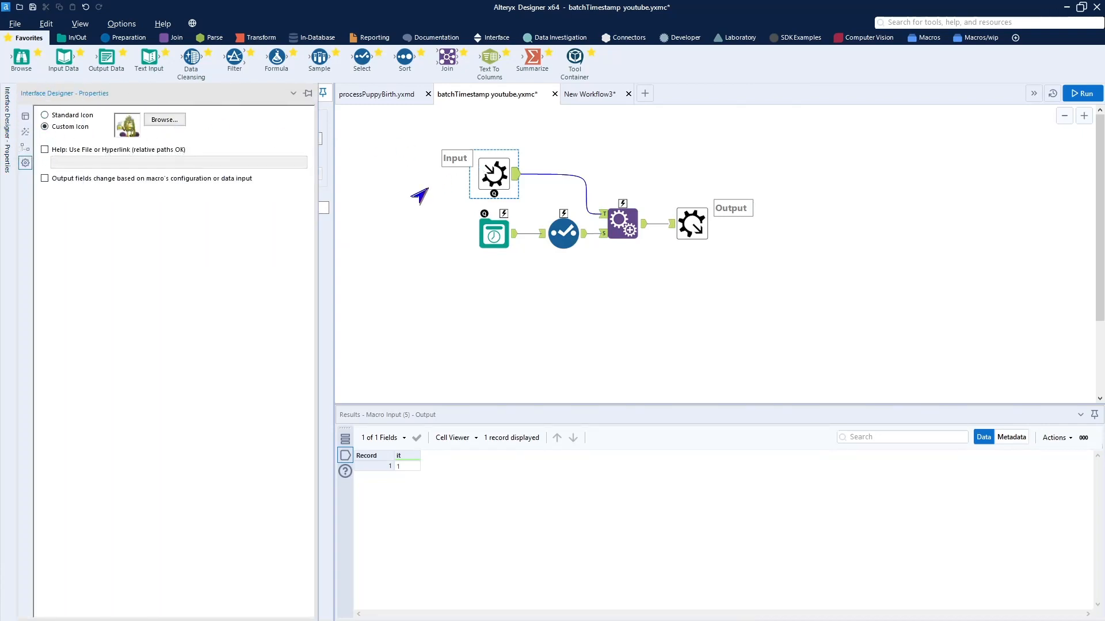
key("ctrl+r")
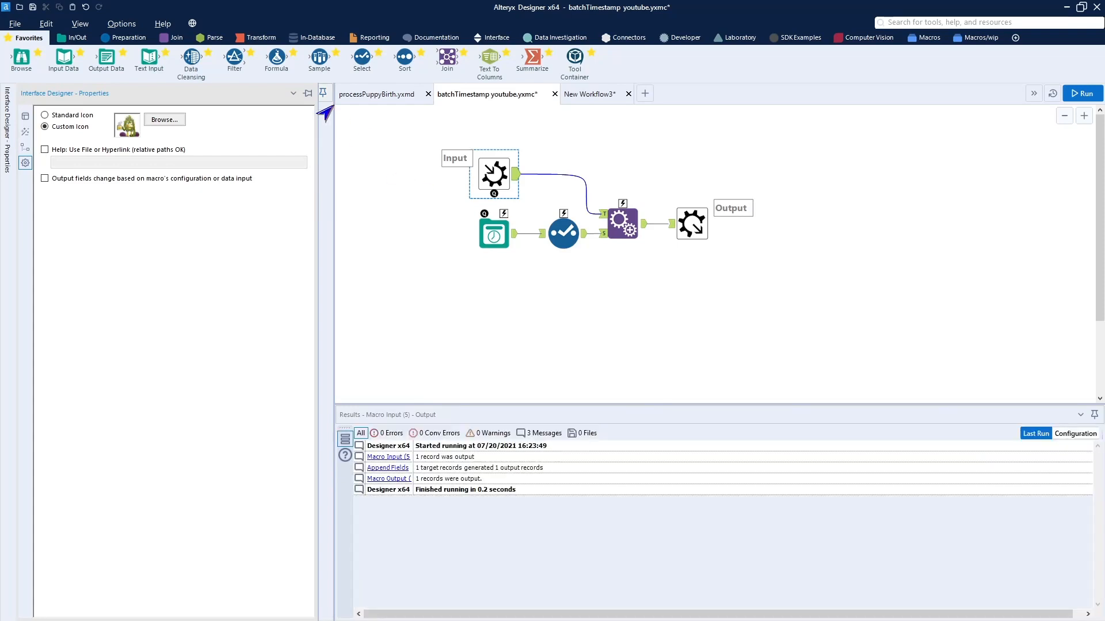
left_click(32, 10)
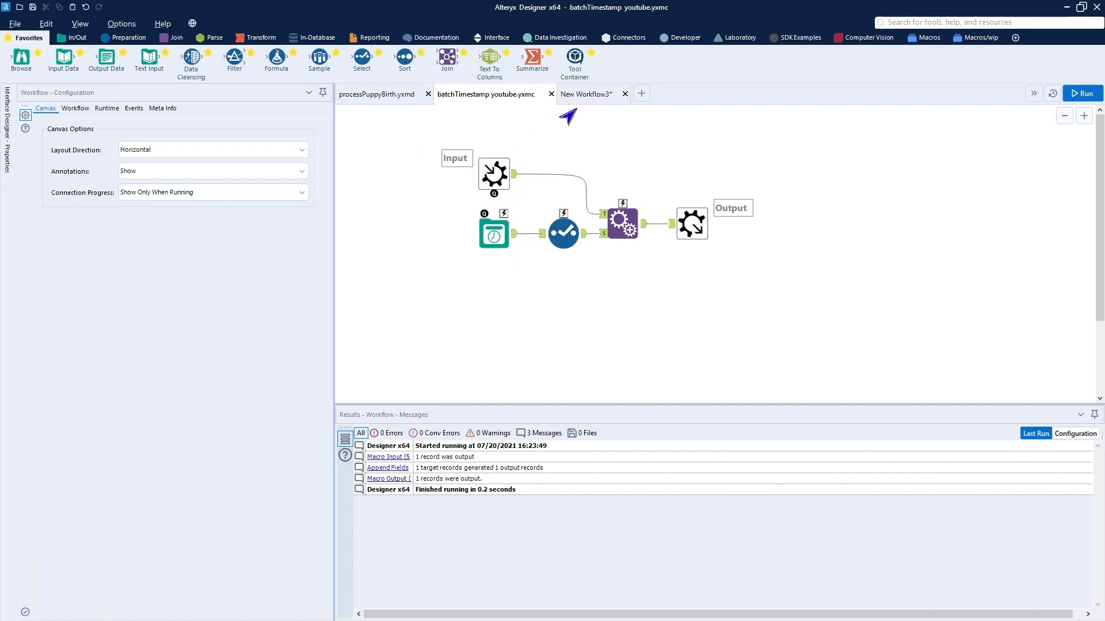
Acknowledge the macro refresh in New Workflow3, run the workflow and inspect the macro's configuration
left_click(576, 99)
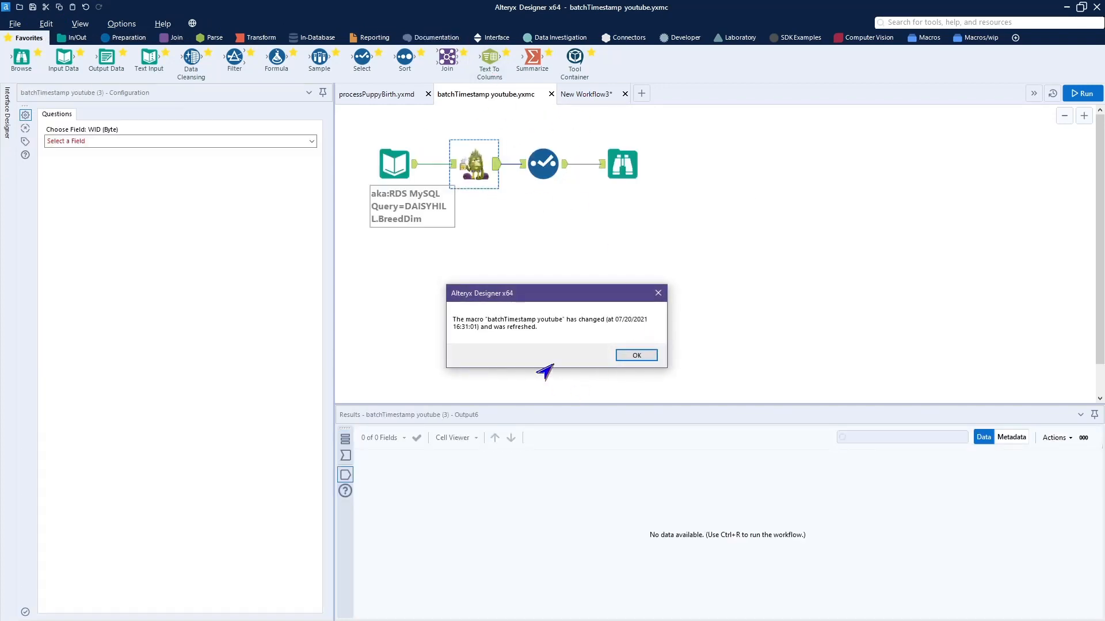
left_click(633, 355)
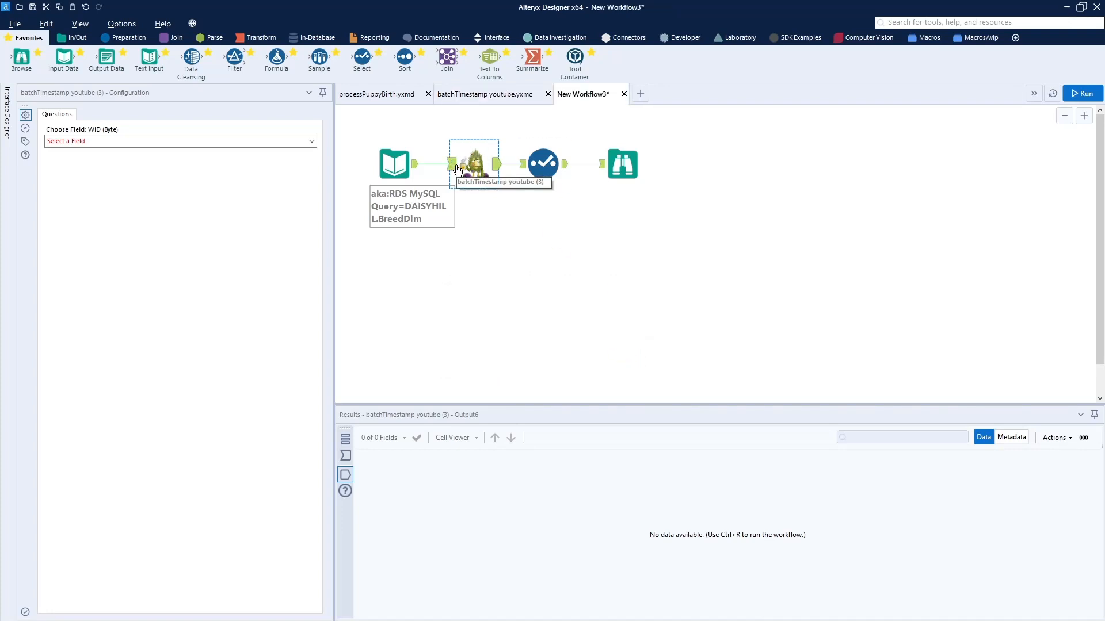
left_click(1076, 96)
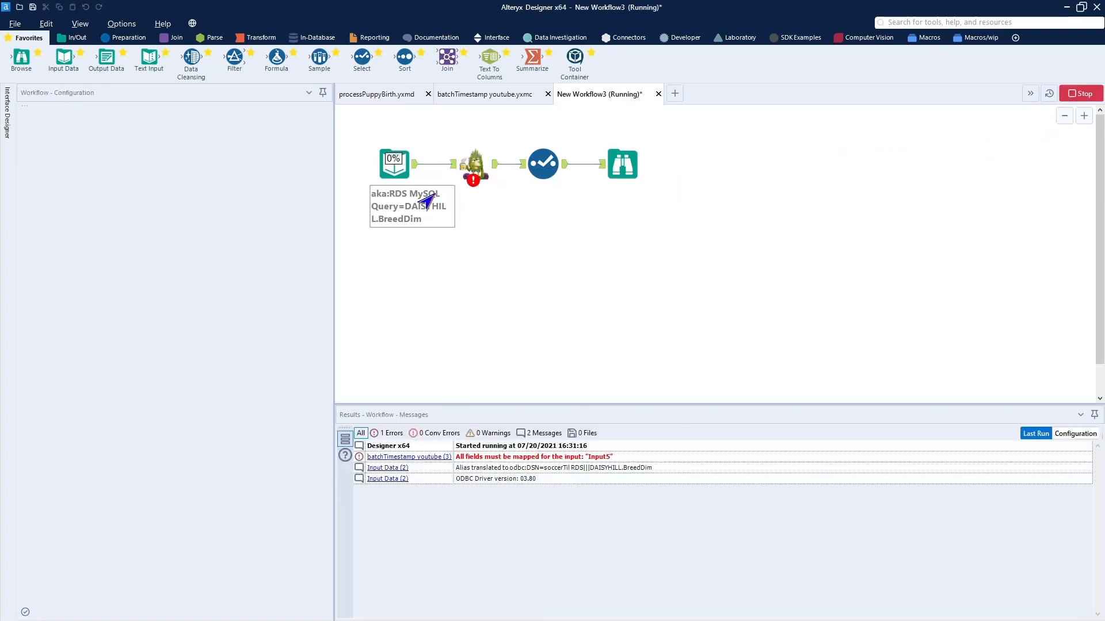
left_click(474, 168)
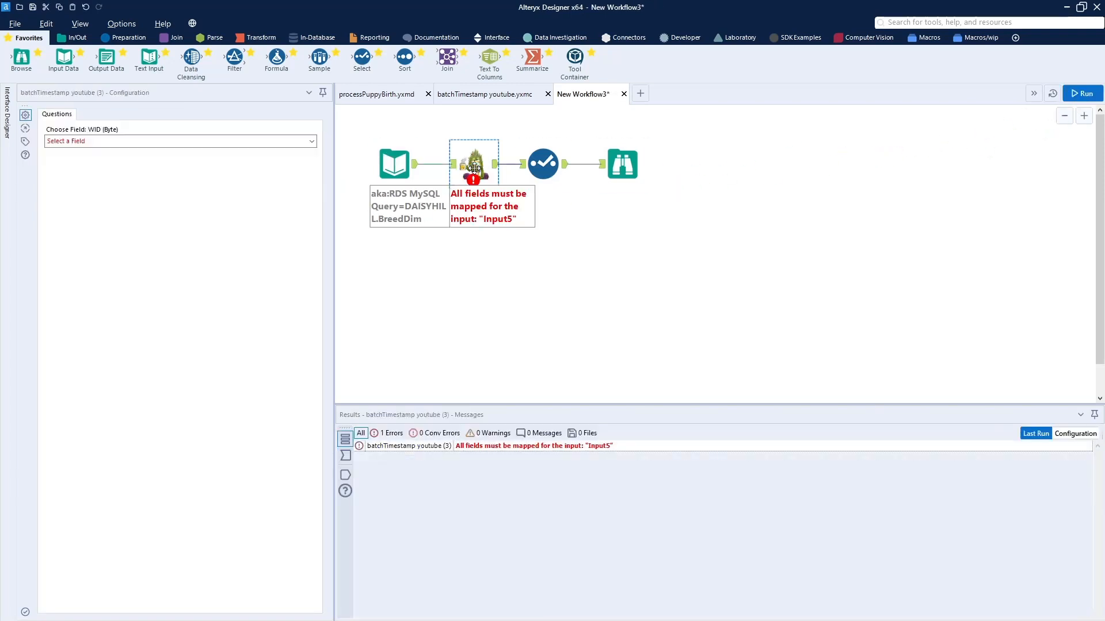
Map the batchTimestamp macro's field question to WID (Int32) and run the workflow
left_click(306, 144)
left_click(184, 163)
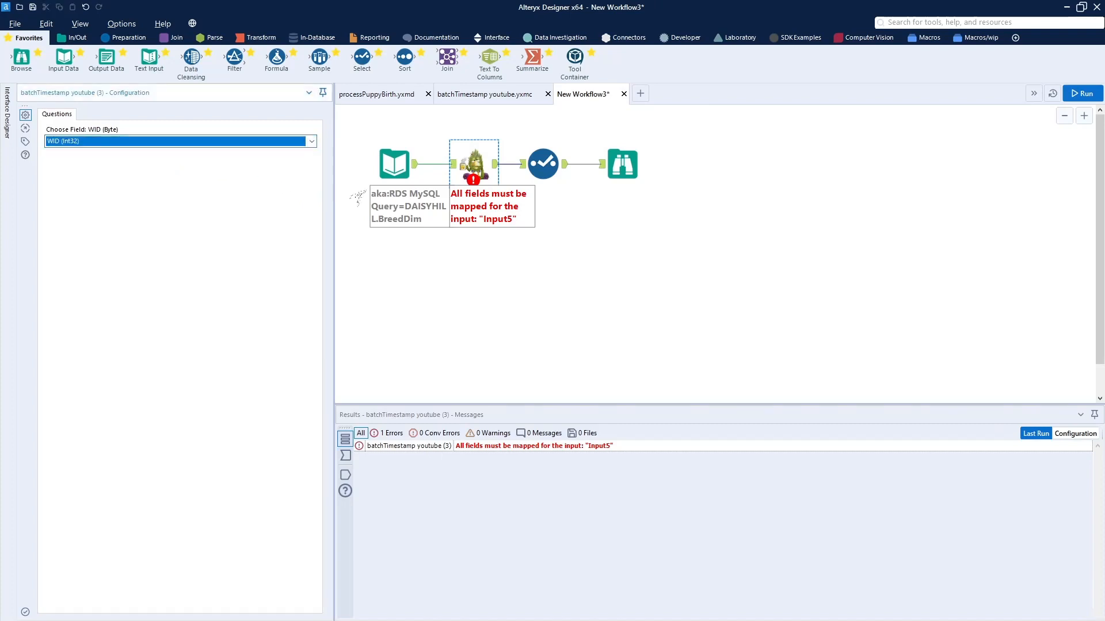
left_click(1080, 93)
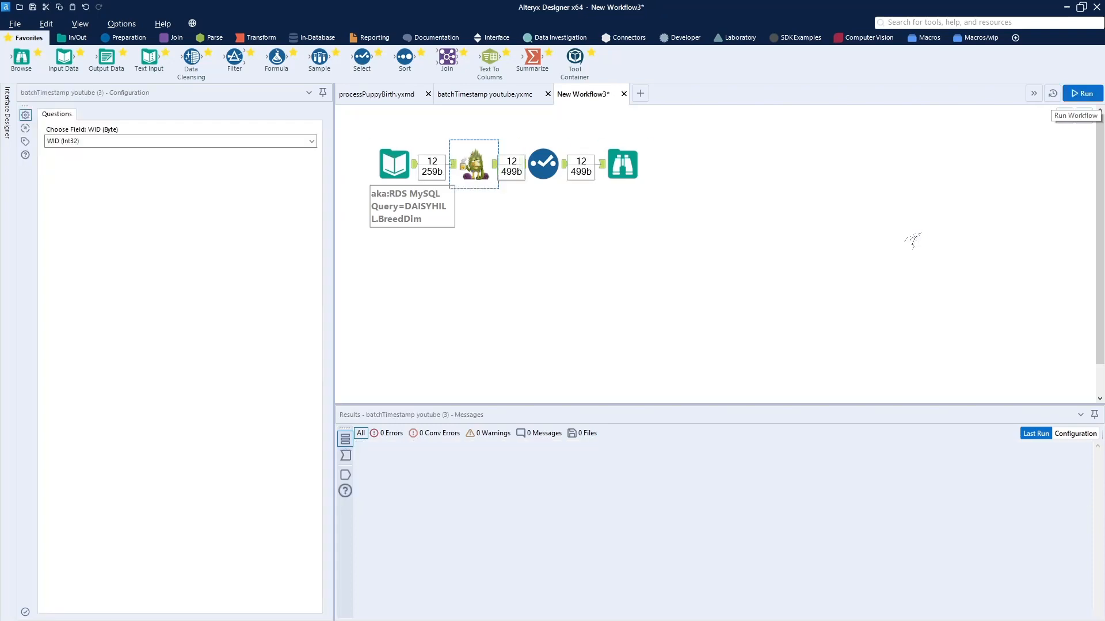
Examine the Browse output, the Input Data settings and the field list of the Select tool
left_click(624, 164)
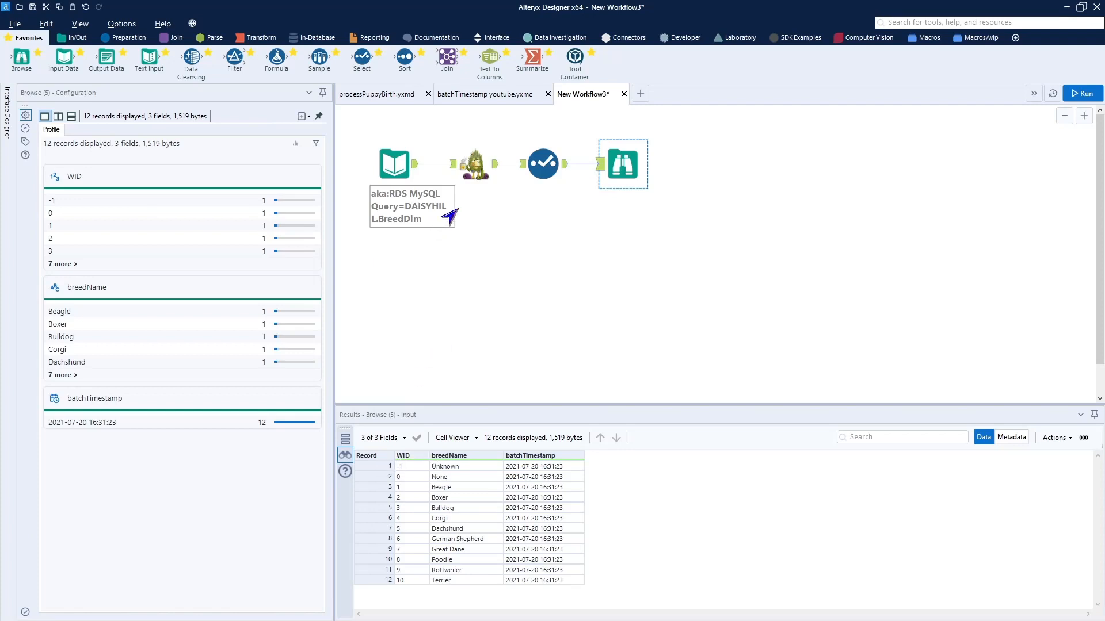
left_click(399, 165)
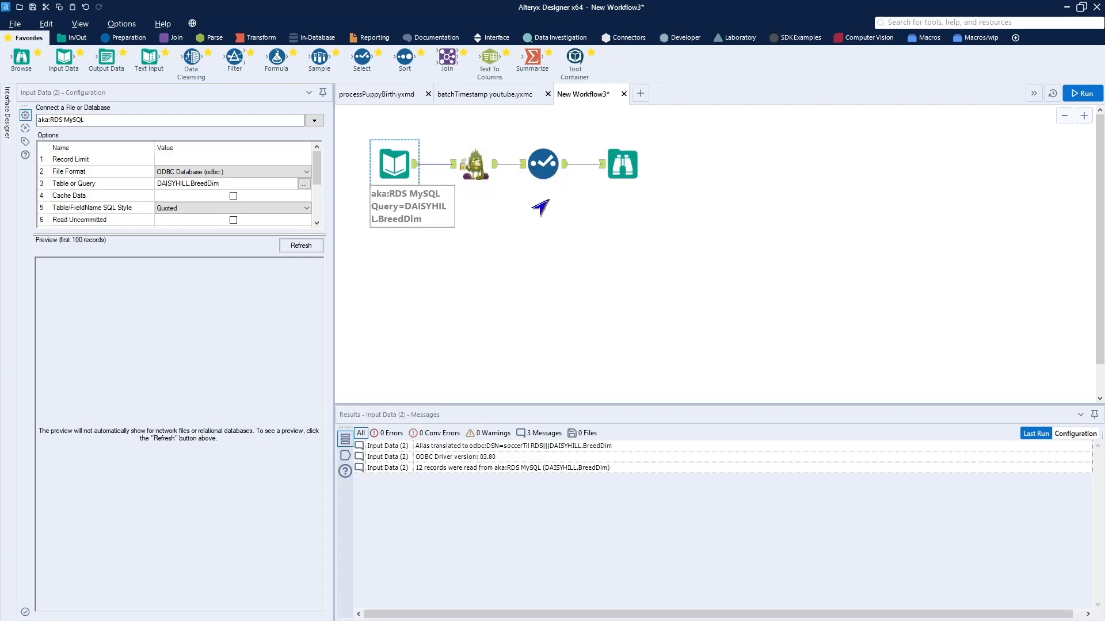
left_click(549, 167)
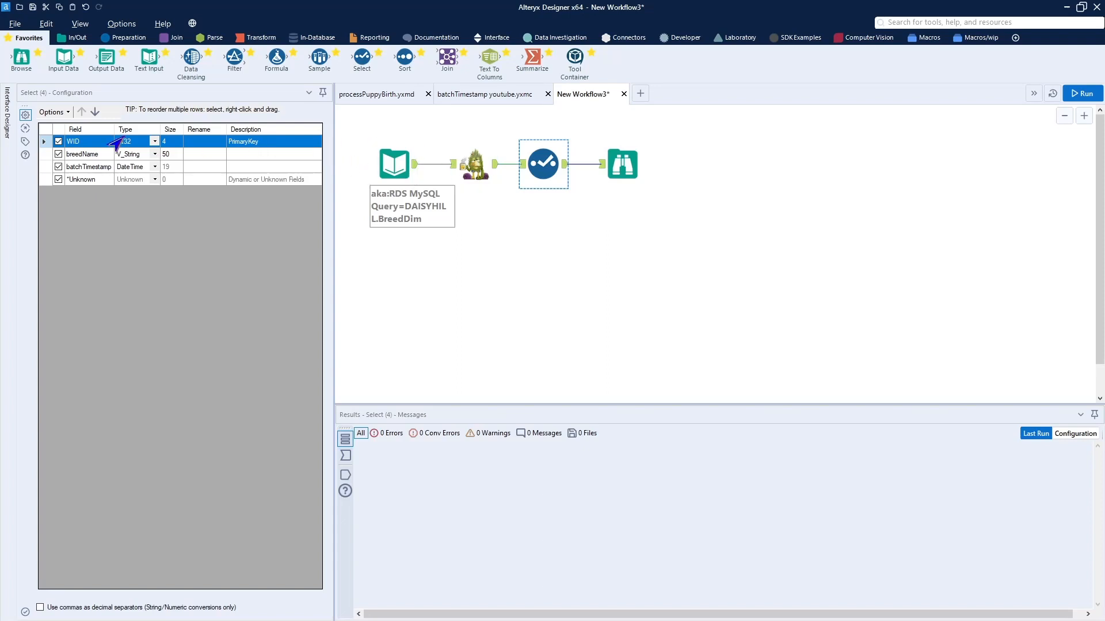
Enable Show All Macro Messages in the runtime settings of New Workflow3 and run the workflow again
mouse_move(3, 115)
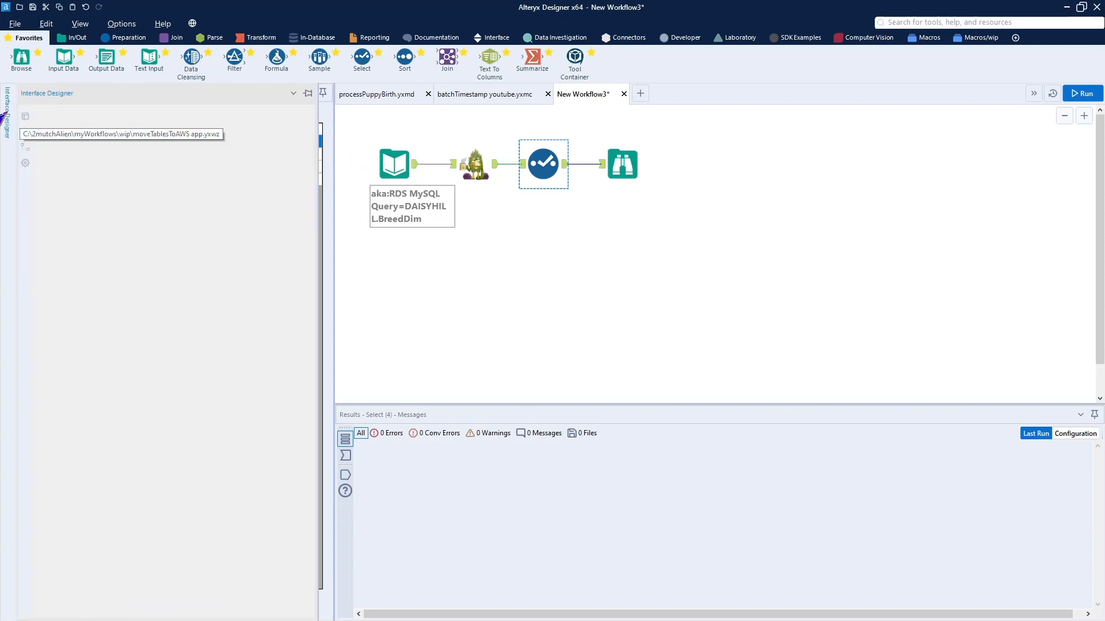
key("ctrl+r")
left_click(468, 334)
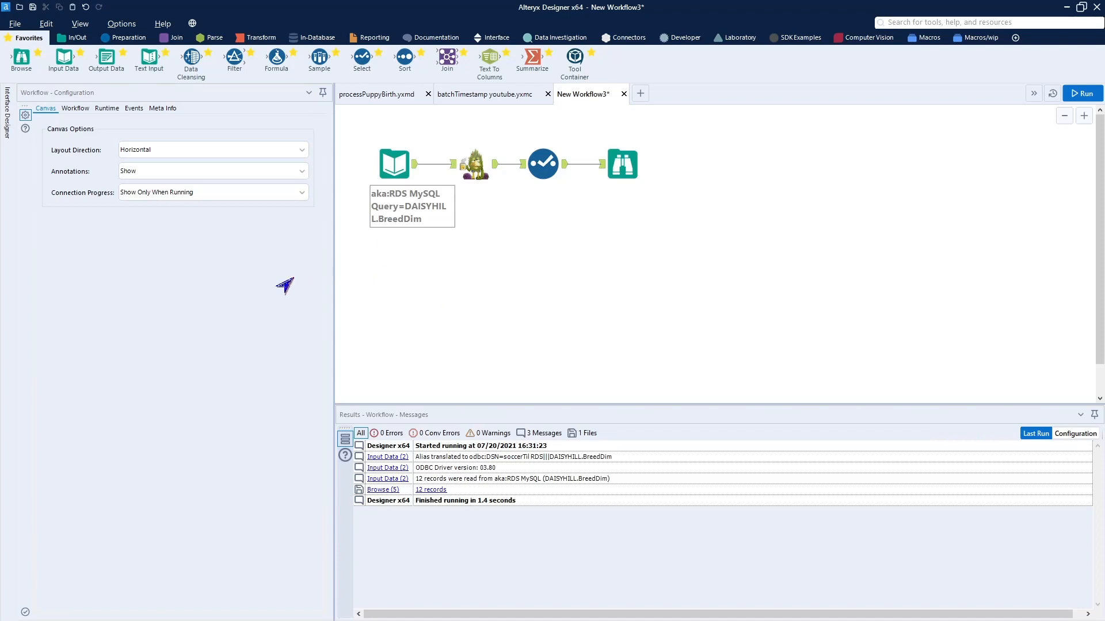
left_click(103, 109)
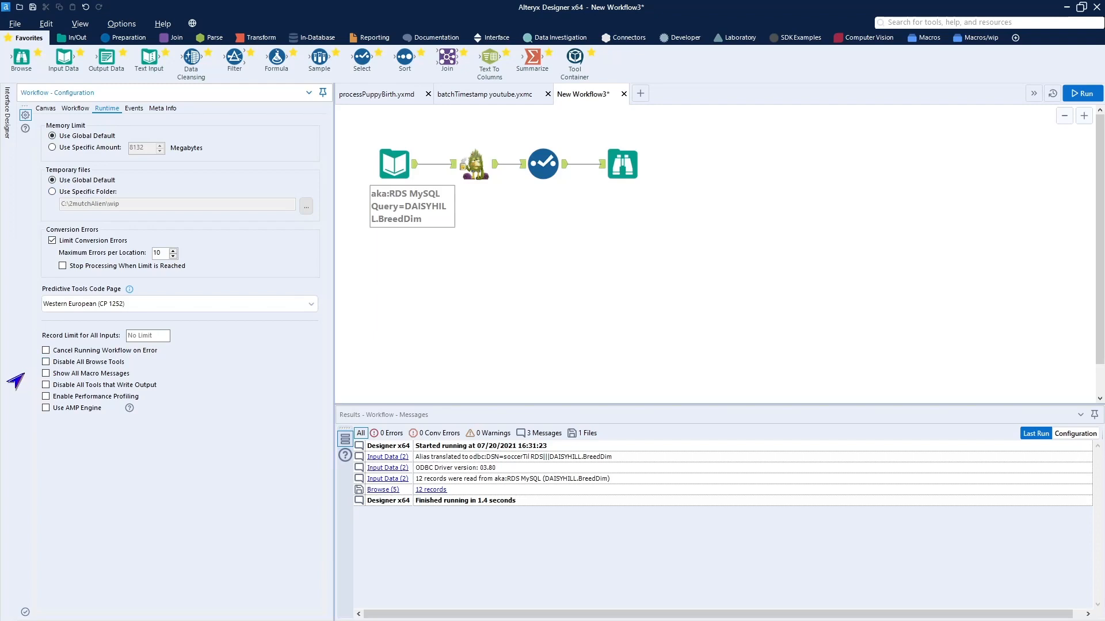
left_click(46, 373)
left_click(494, 293)
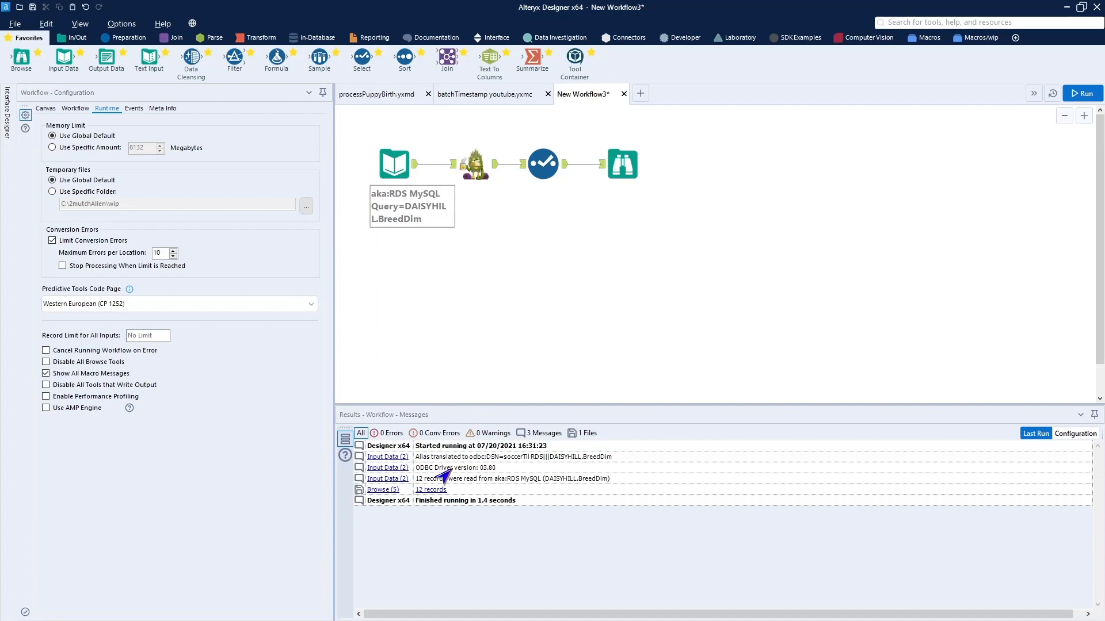
left_click(1070, 103)
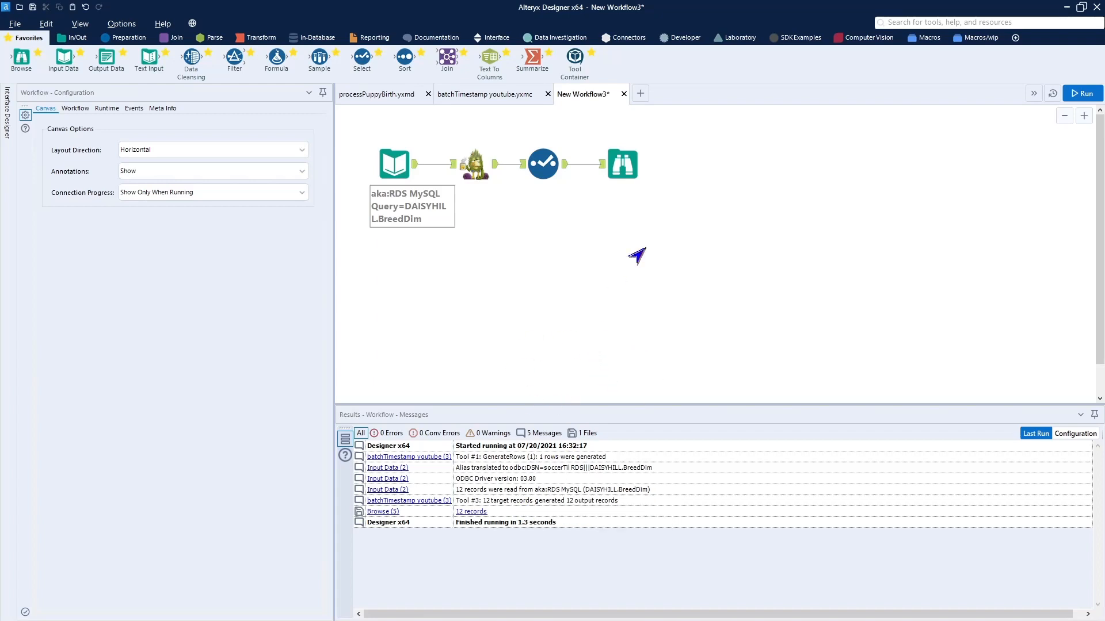
Compare the Browse records with the Input Data output and check the field metadata on the connection into the Browse tool
left_click(621, 159)
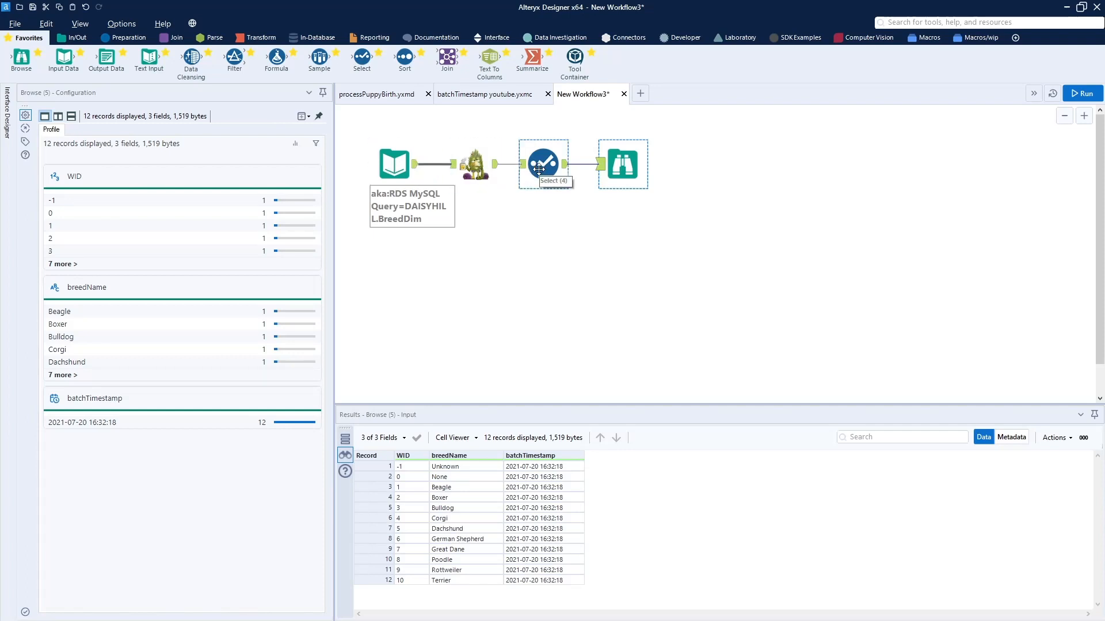
left_click(417, 169)
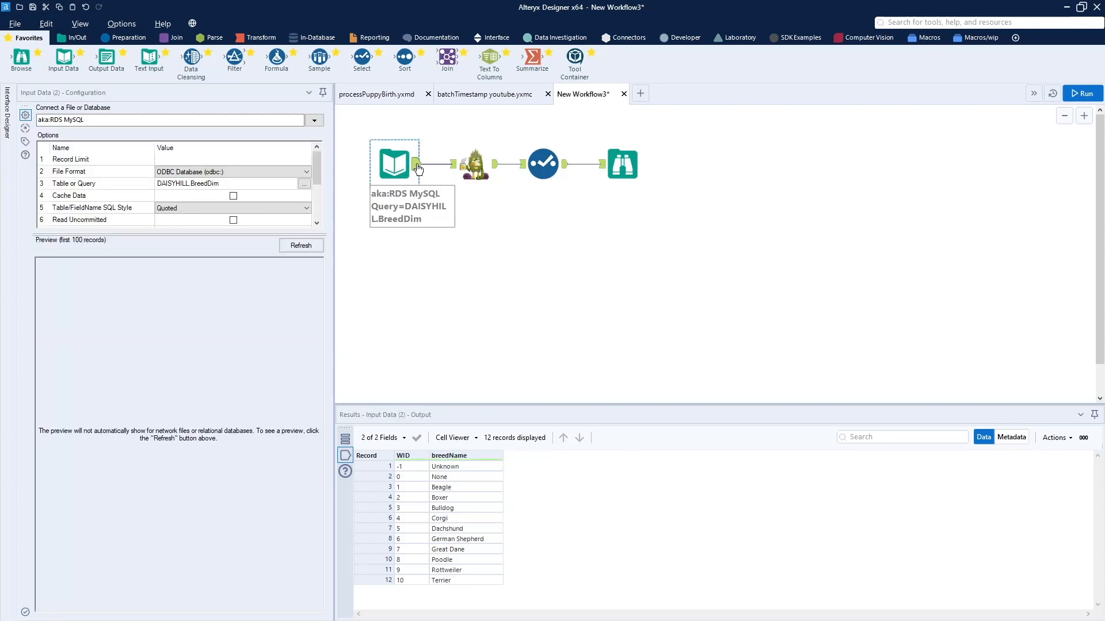
left_click(603, 167)
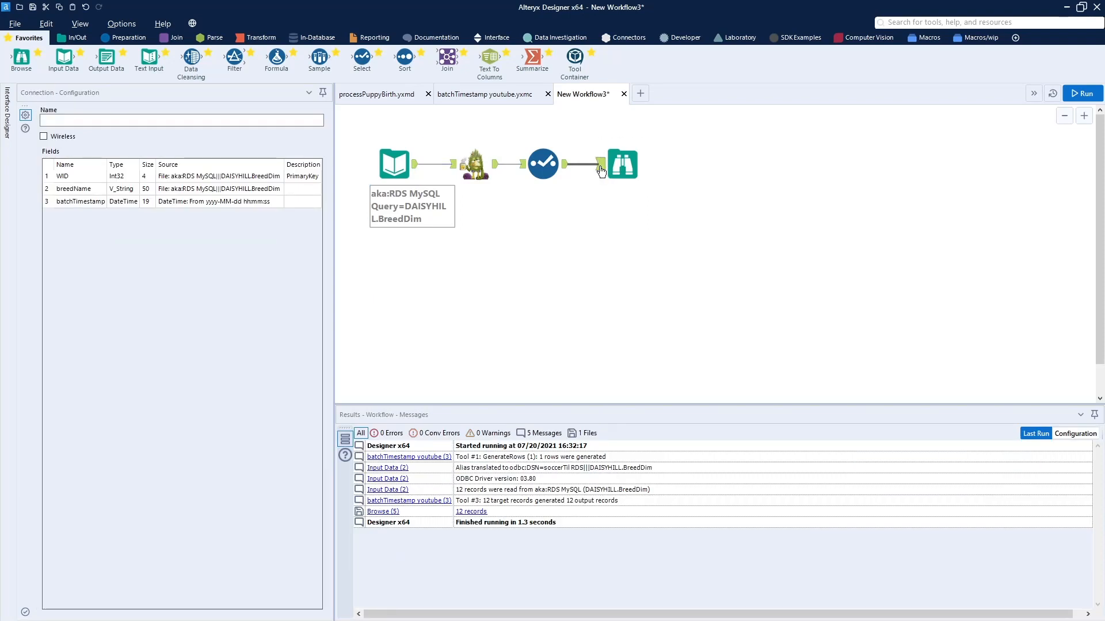
left_click(604, 170)
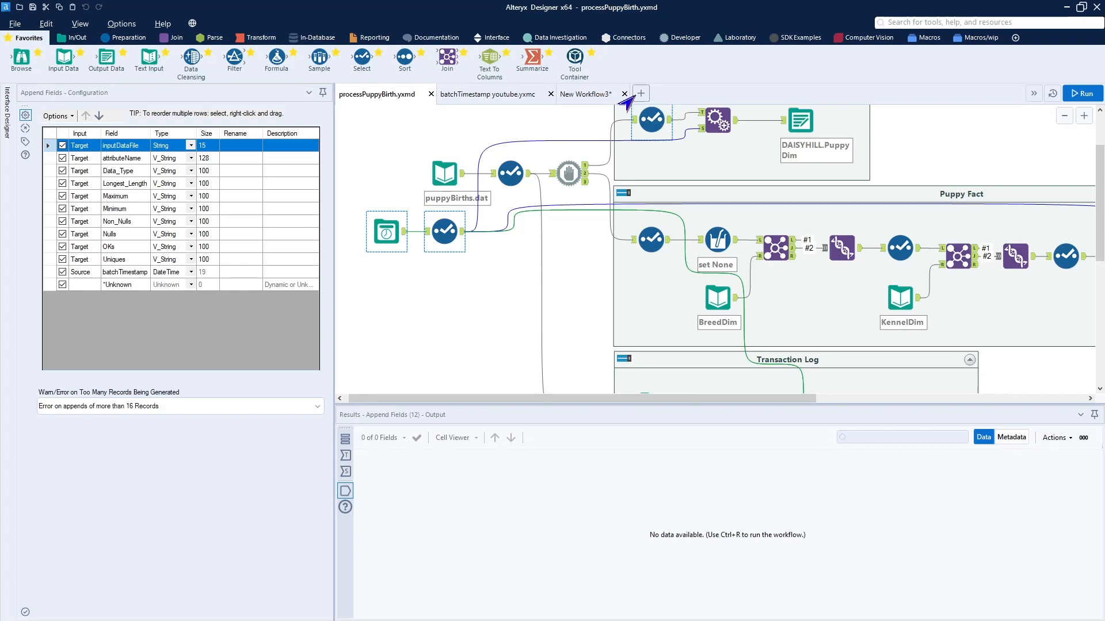
Create a new workflow and add an Input Data tool that uses the aka:RDS MySQL connection
left_click(641, 93)
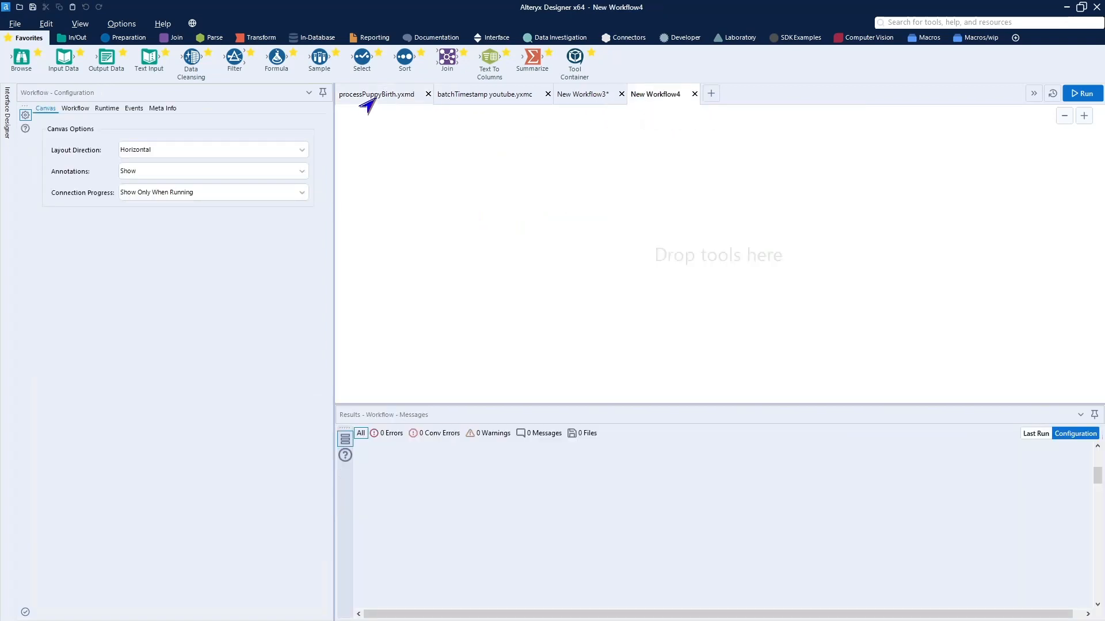
left_click_drag(63, 58, 404, 161)
left_click(313, 121)
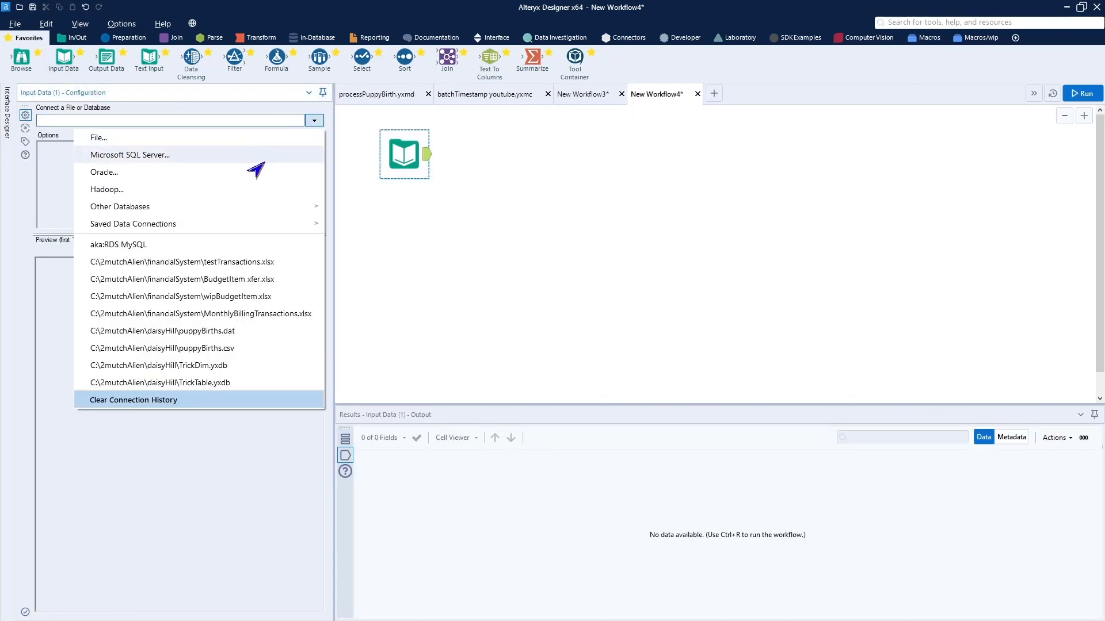
mouse_move(291, 214)
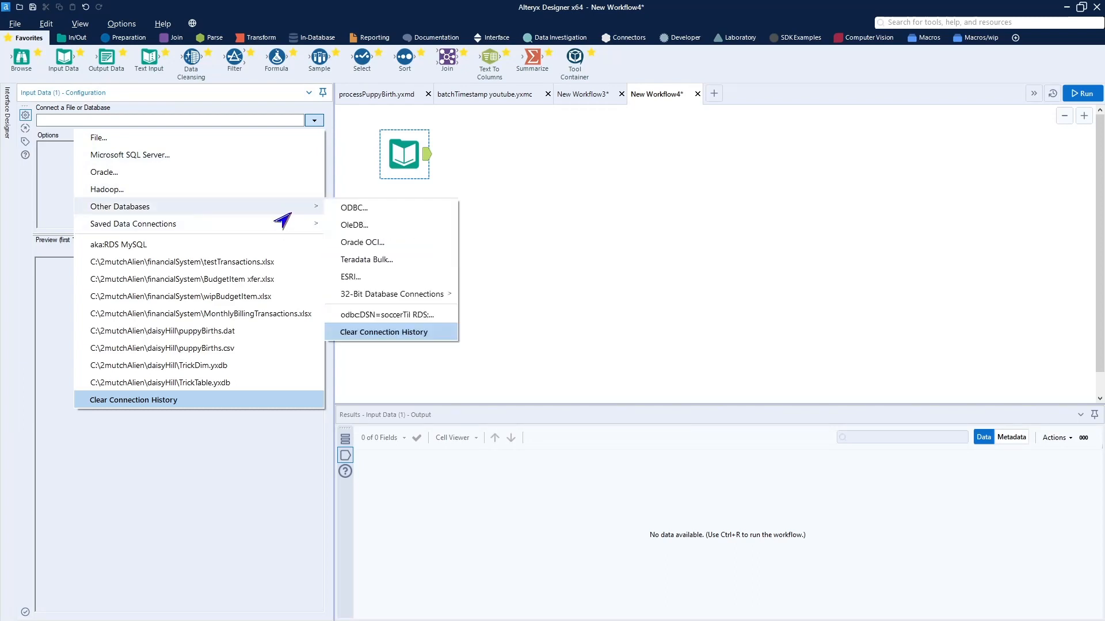
left_click(147, 248)
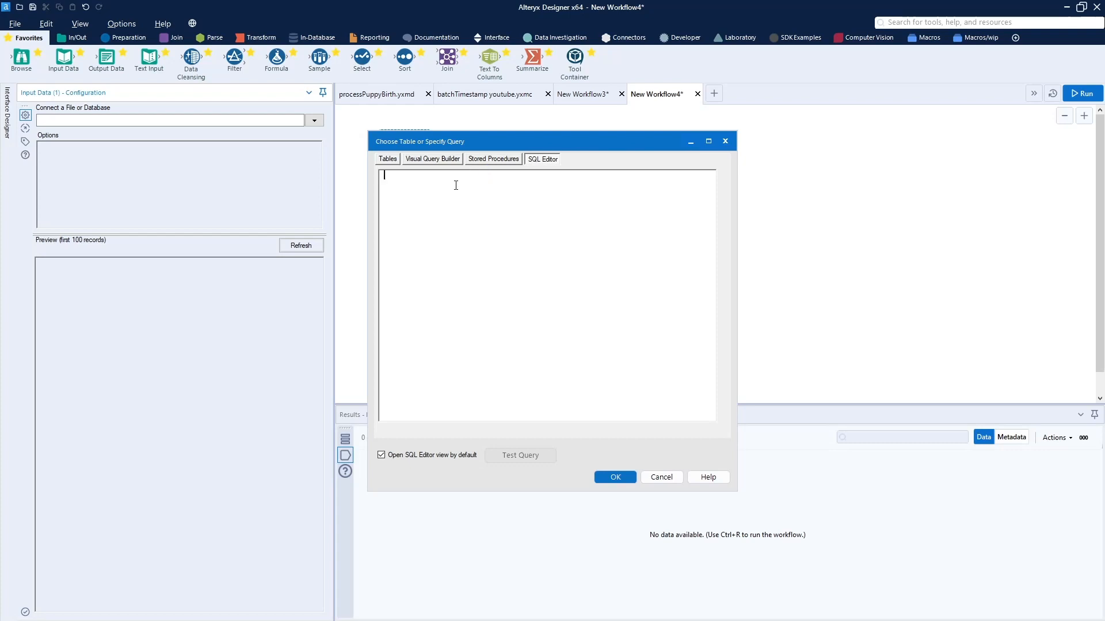
Specify DAISYHILL.PuppyTable as the input's query, test it and accept it
type("D")
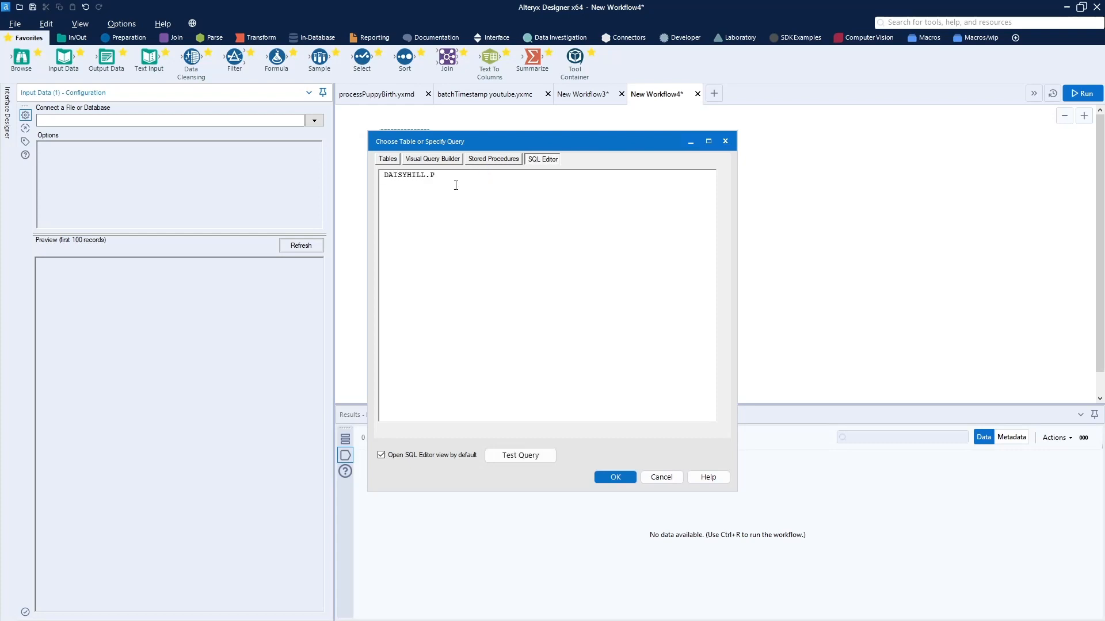
type("AISYHILL.Py")
key("BackSpace")
type("uppyTable")
left_click(533, 458)
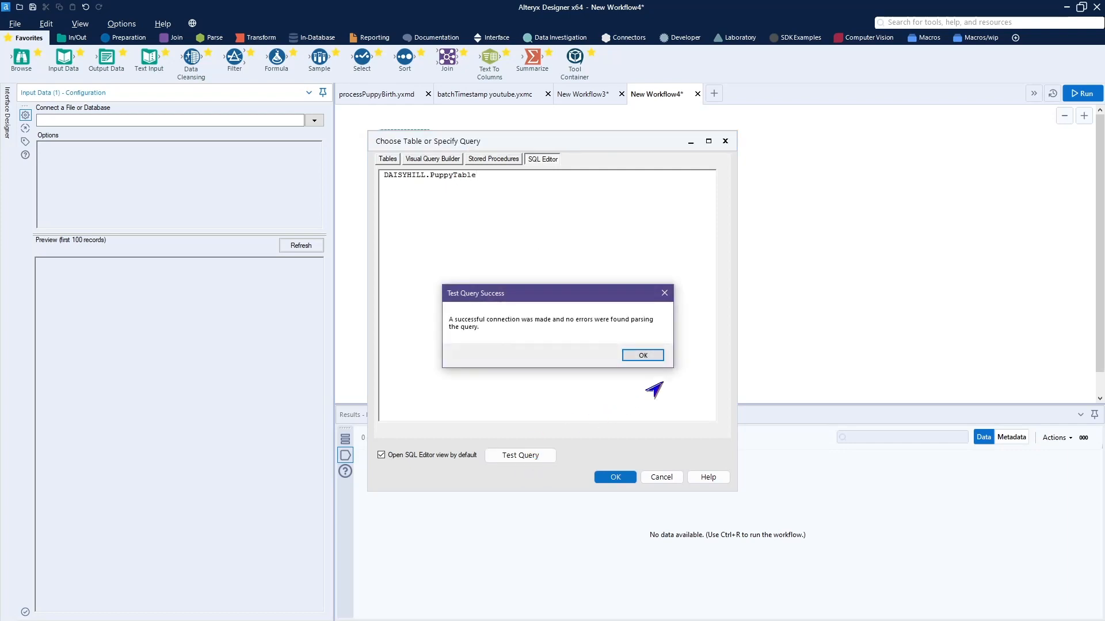
left_click(643, 355)
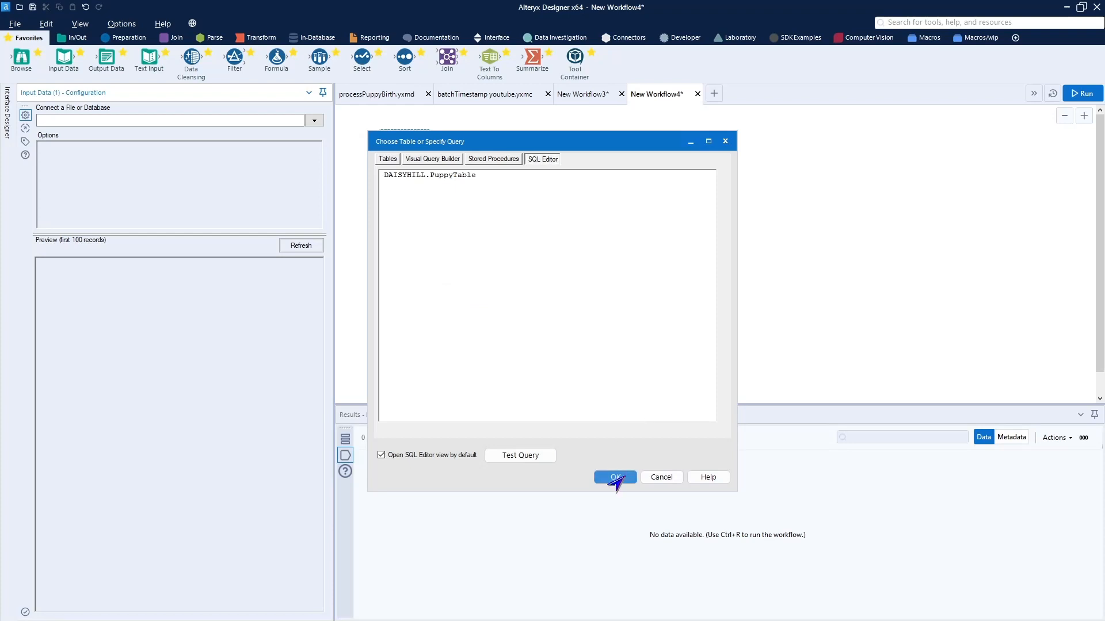
left_click(615, 478)
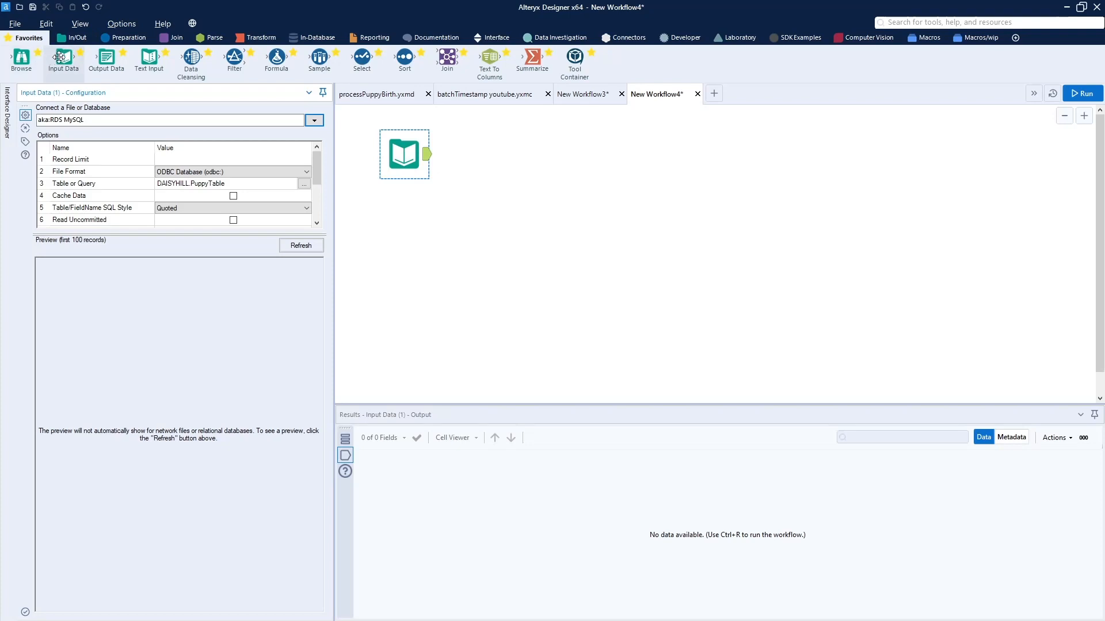
Place a second Input Data tool below the PuppyTable input and connect it to aka:RDS MySQL
left_click_drag(58, 59, 405, 236)
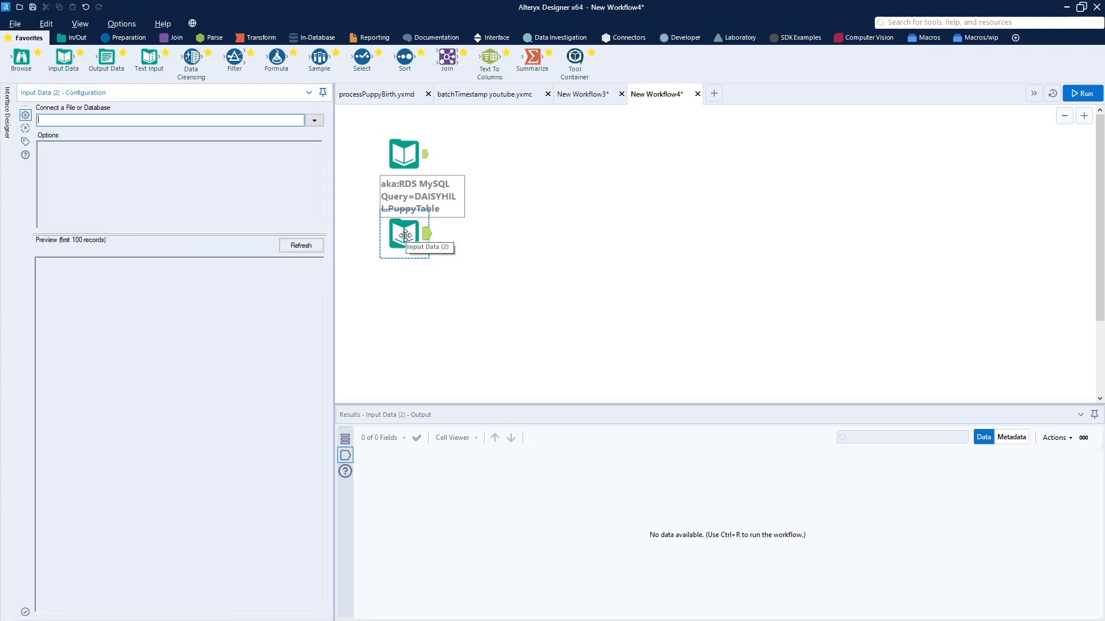
left_click_drag(405, 235, 410, 259)
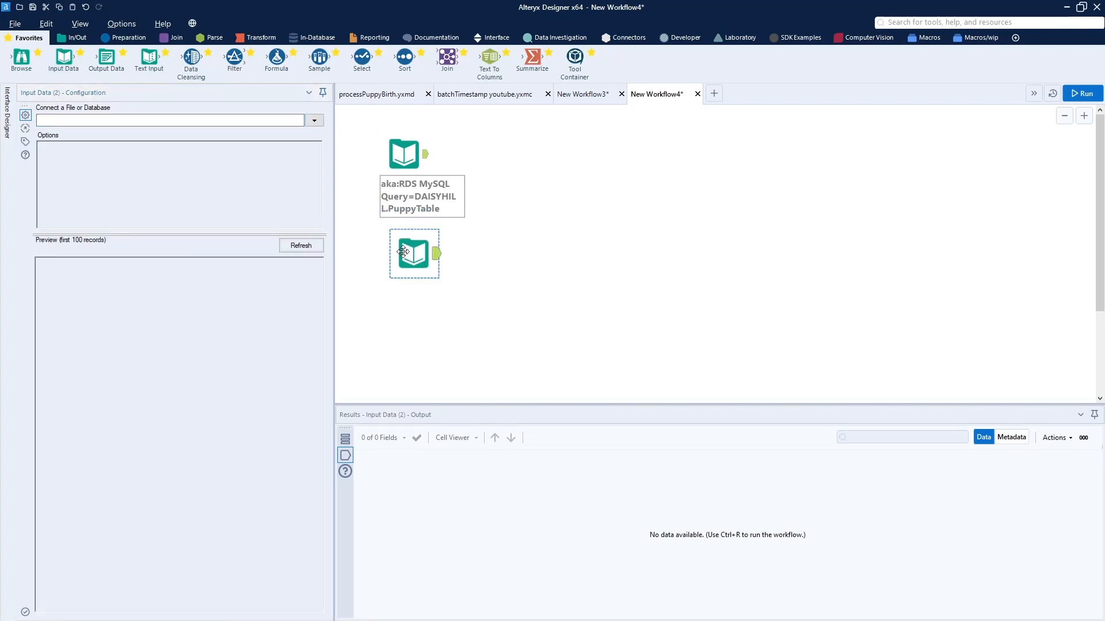
left_click(313, 121)
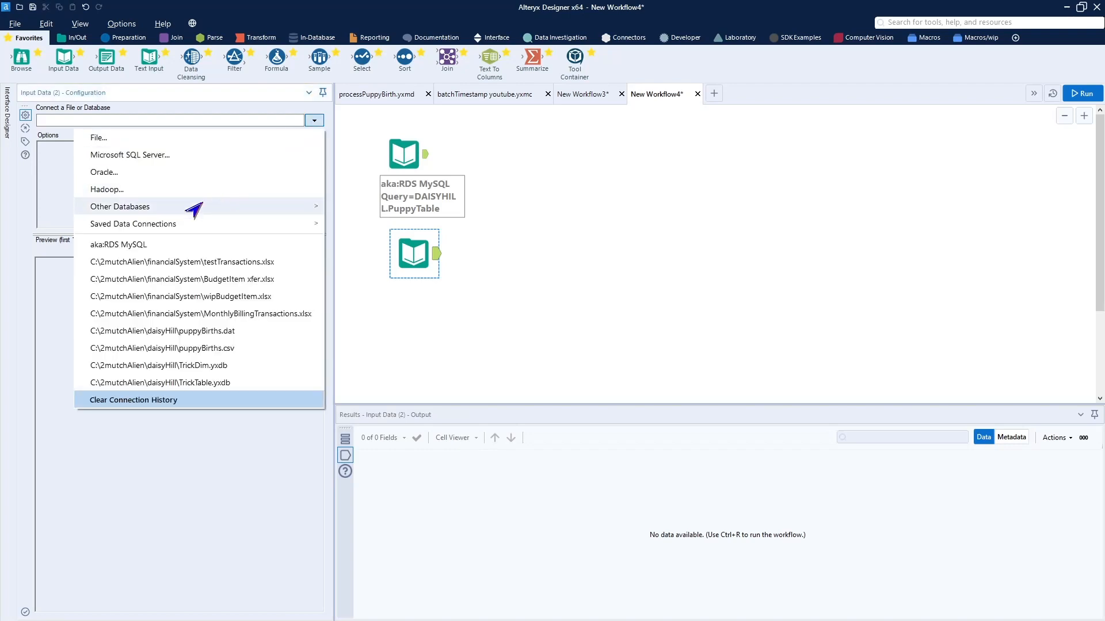
left_click(126, 246)
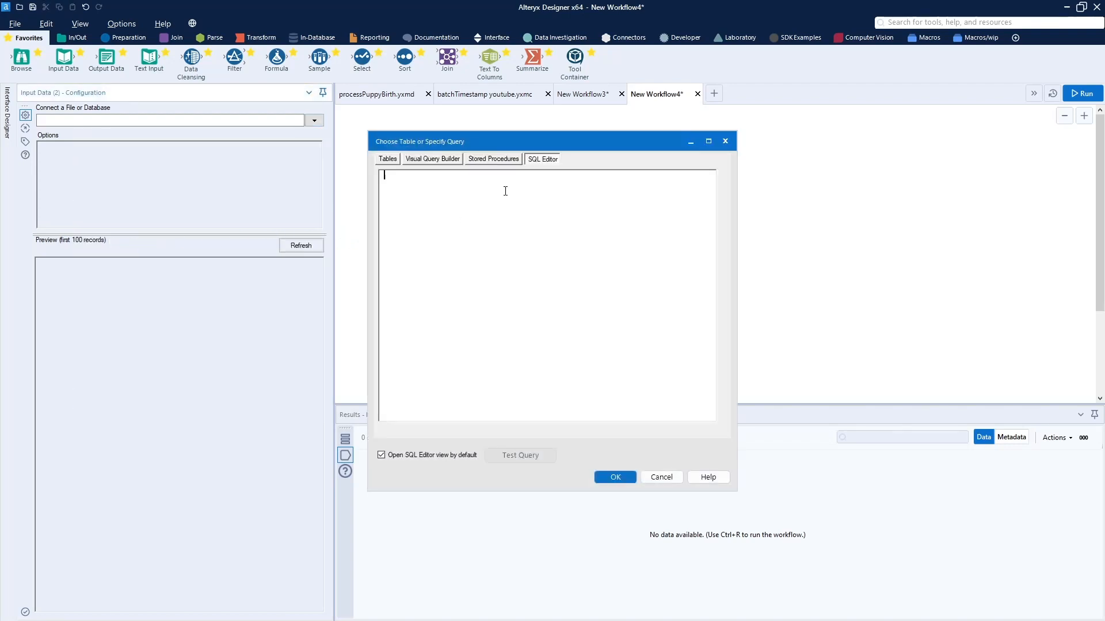
Specify DAISYHILL.BreedDim as the second input's query, test it and accept it
type("DAISYHILL.BreedDim")
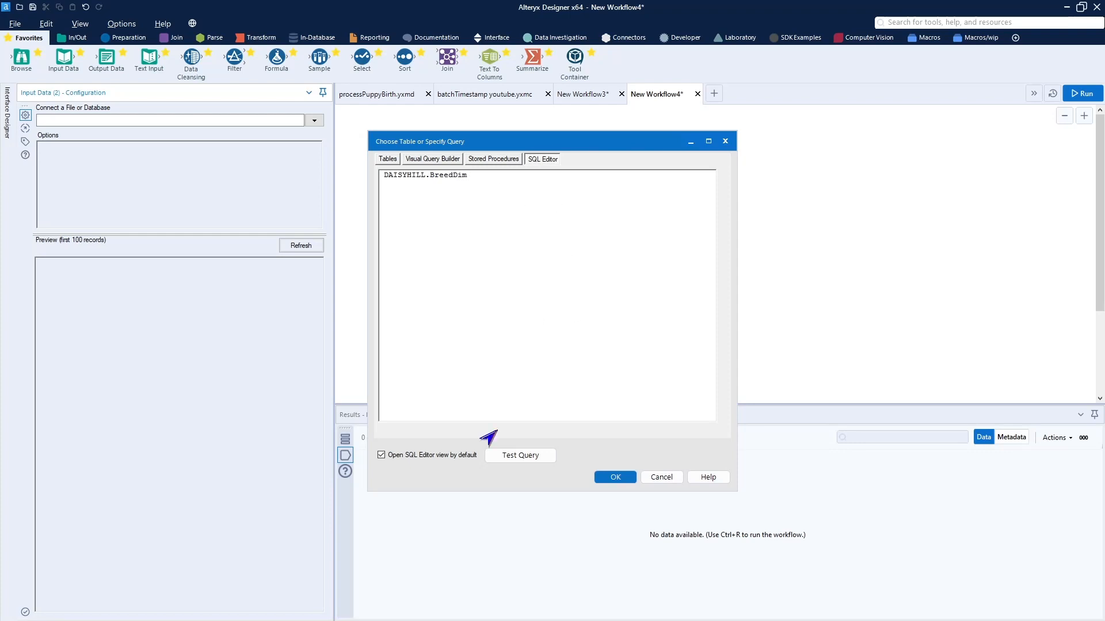
left_click(524, 460)
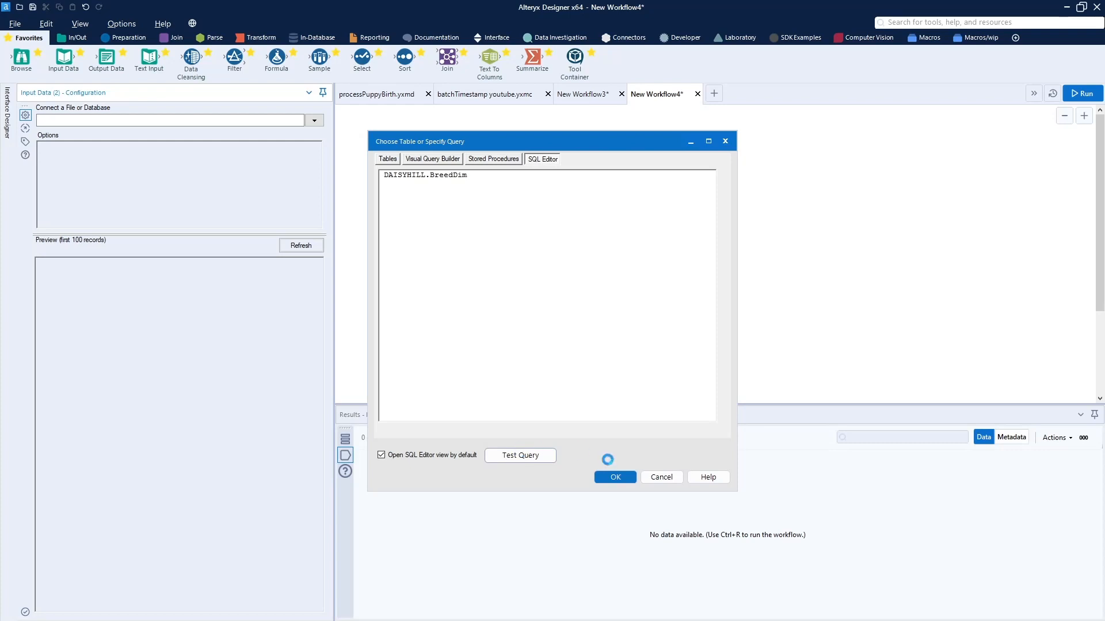
left_click(620, 358)
left_click(612, 479)
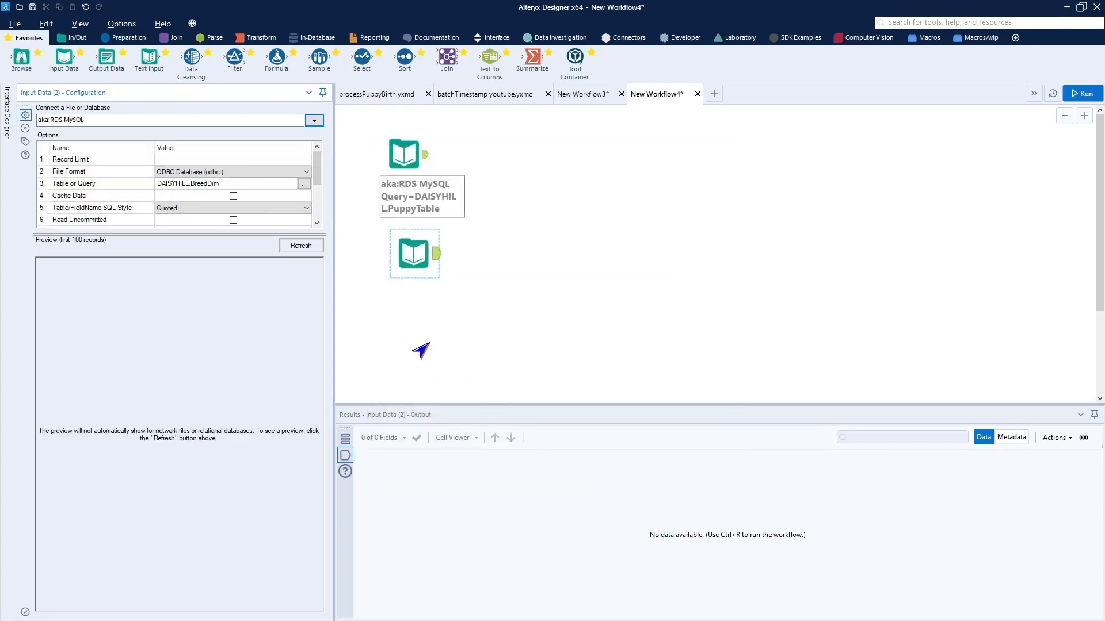
Run the workflow to inspect the records of both tables, aligning the BreedDim input under the PuppyTable input
left_click(412, 256)
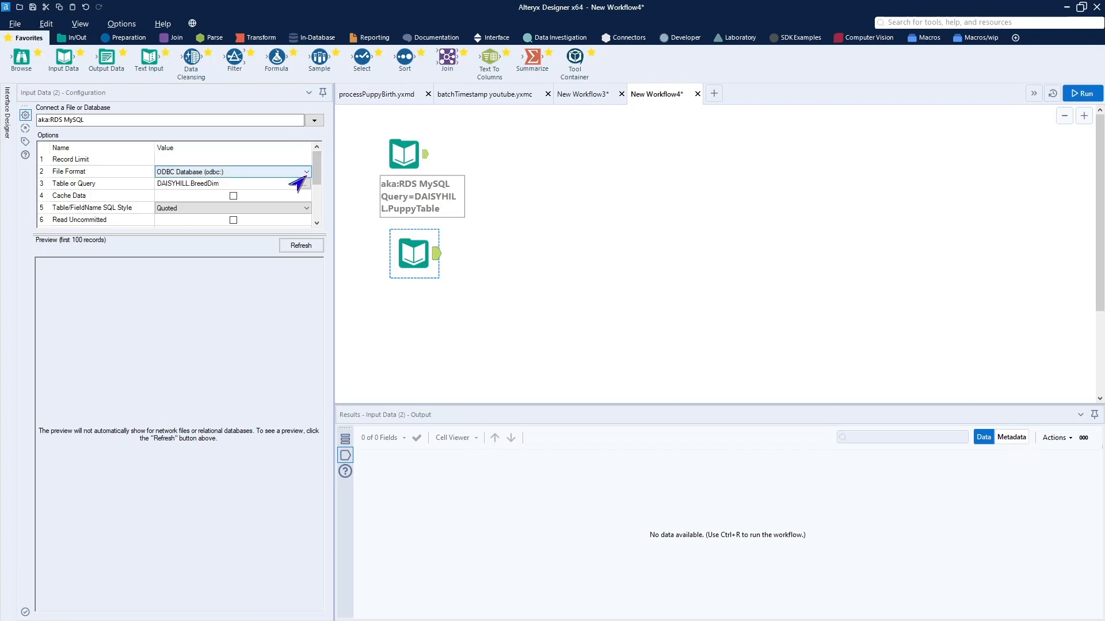
left_click(1085, 94)
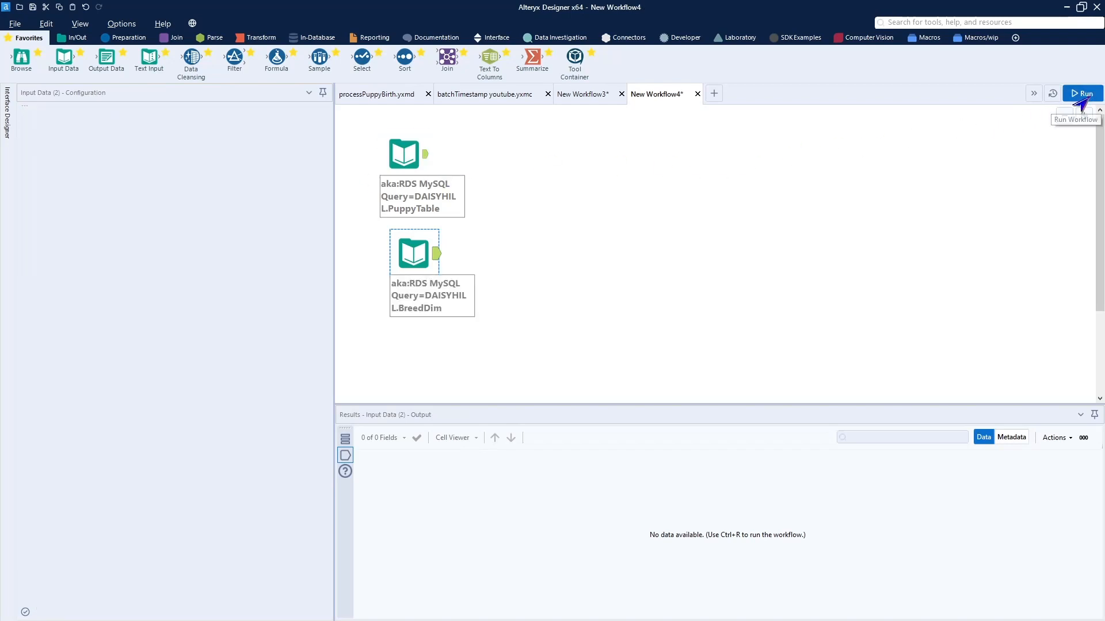
left_click(421, 253)
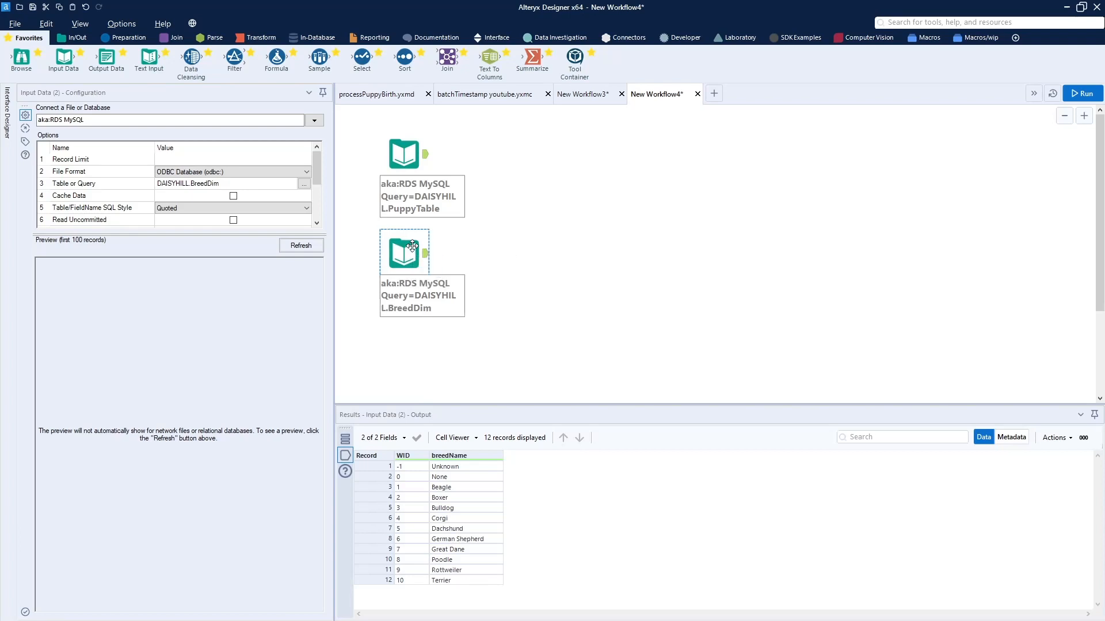
left_click_drag(416, 246, 405, 246)
left_click(424, 153)
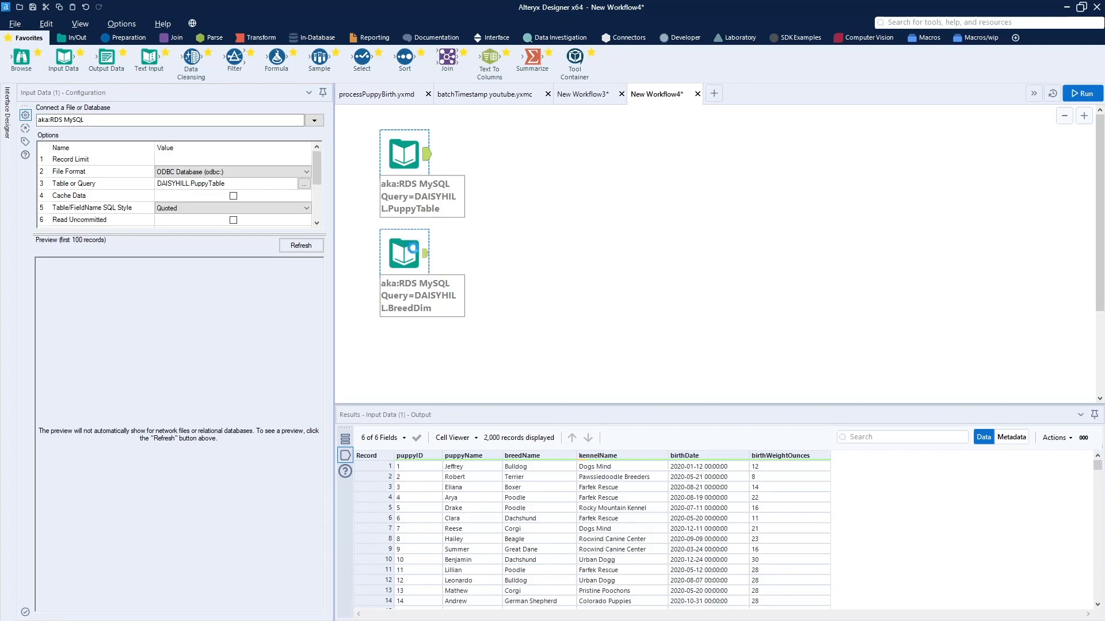
left_click(429, 260)
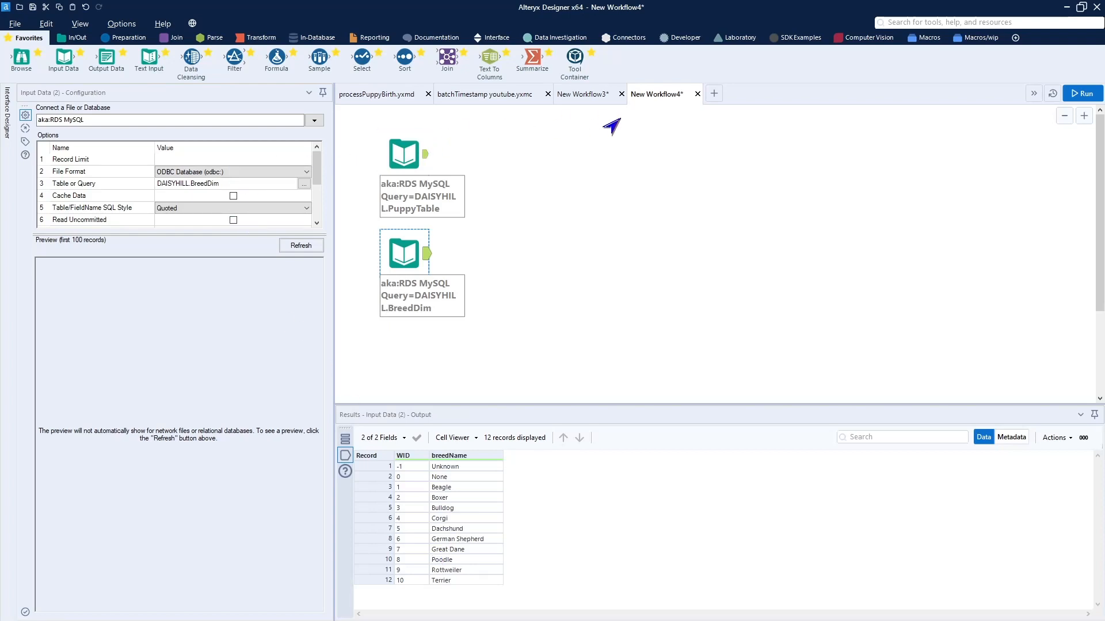
Create a new workflow and paste the two copied Macro Input tools, Transaction Data and Dimension Data, onto its canvas
left_click(713, 93)
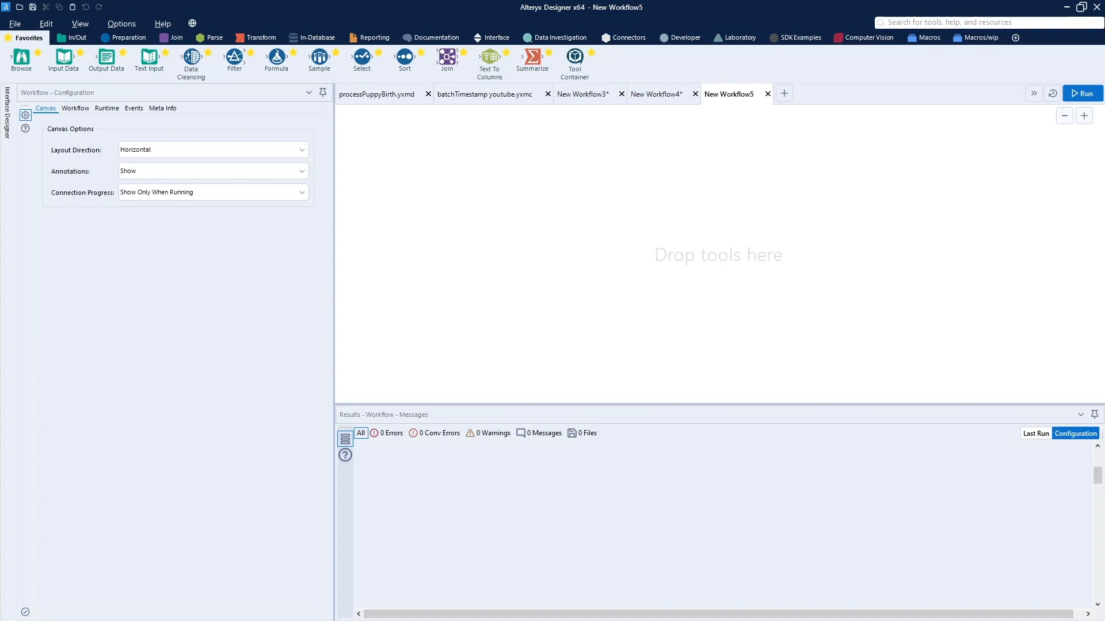
right_click(382, 163)
left_click(410, 169)
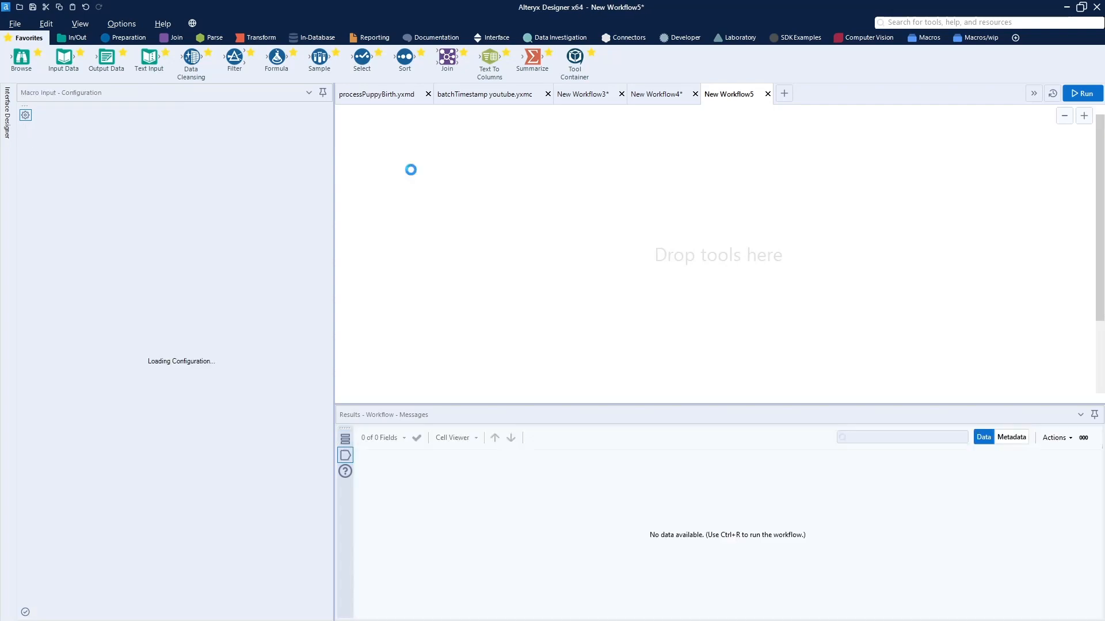
left_click(470, 187)
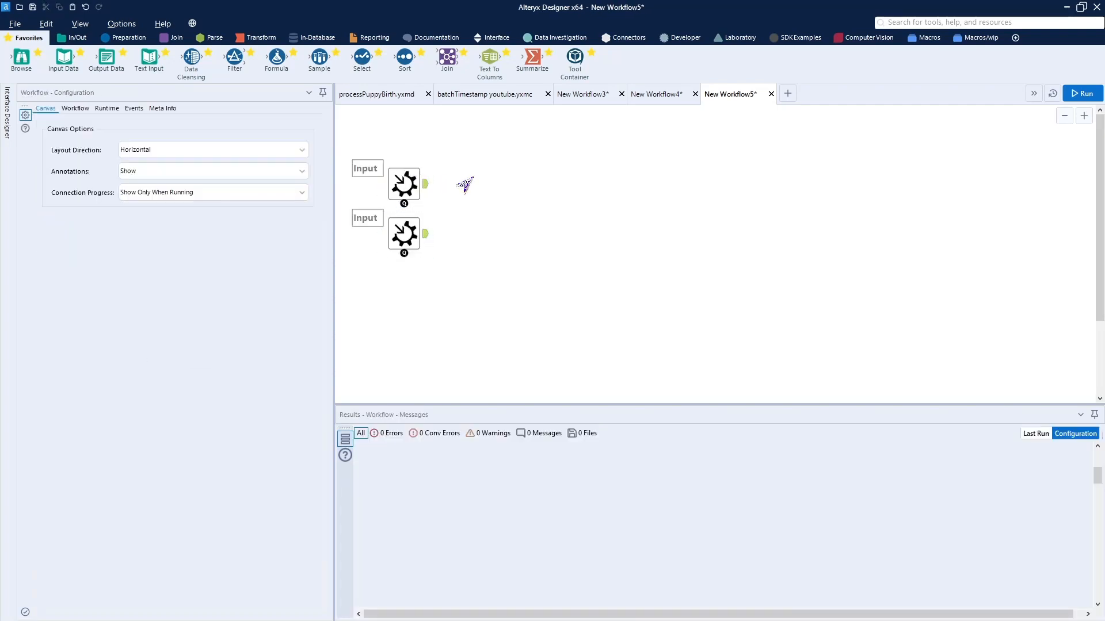
Examine the Transaction Data macro input's template data, widening its name column to read it, and close the data editor
left_click(414, 185)
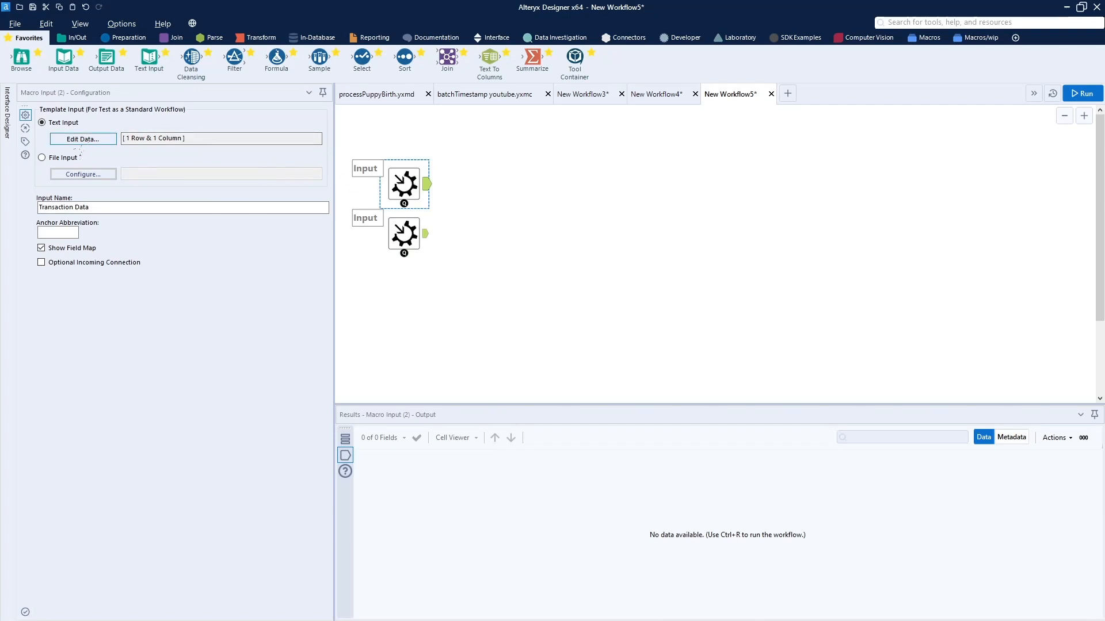
left_click(83, 140)
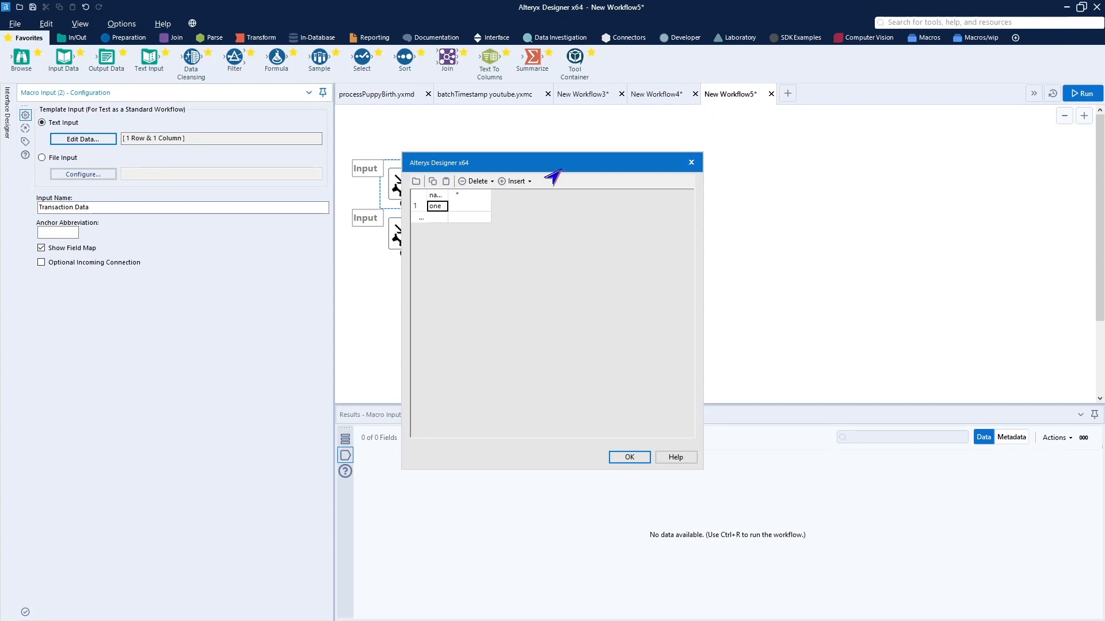
left_click_drag(573, 167, 715, 139)
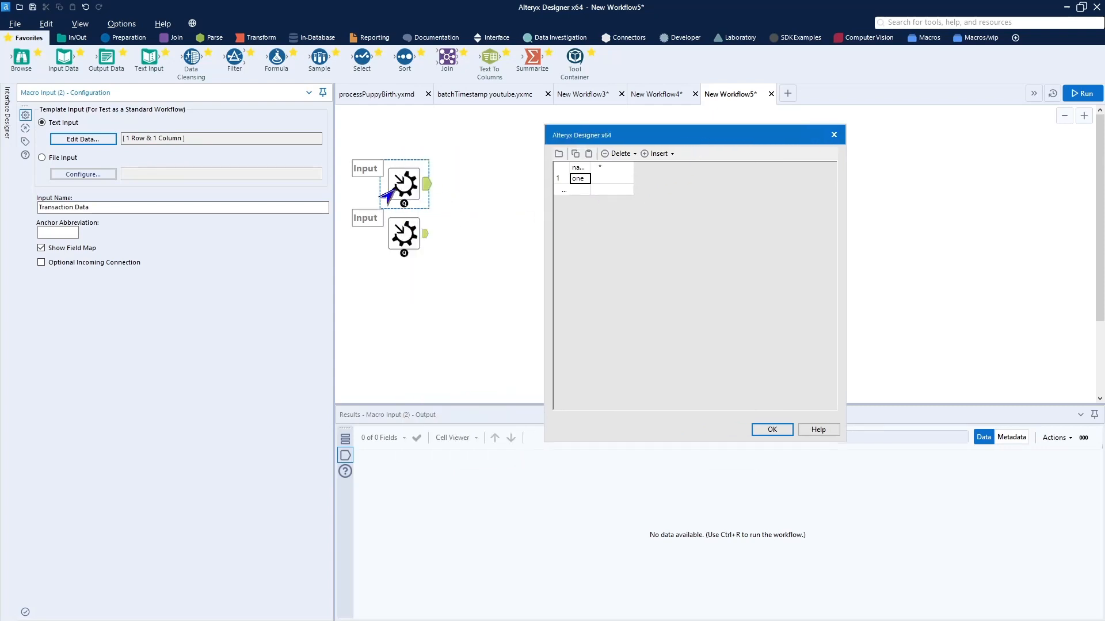
left_click(586, 168)
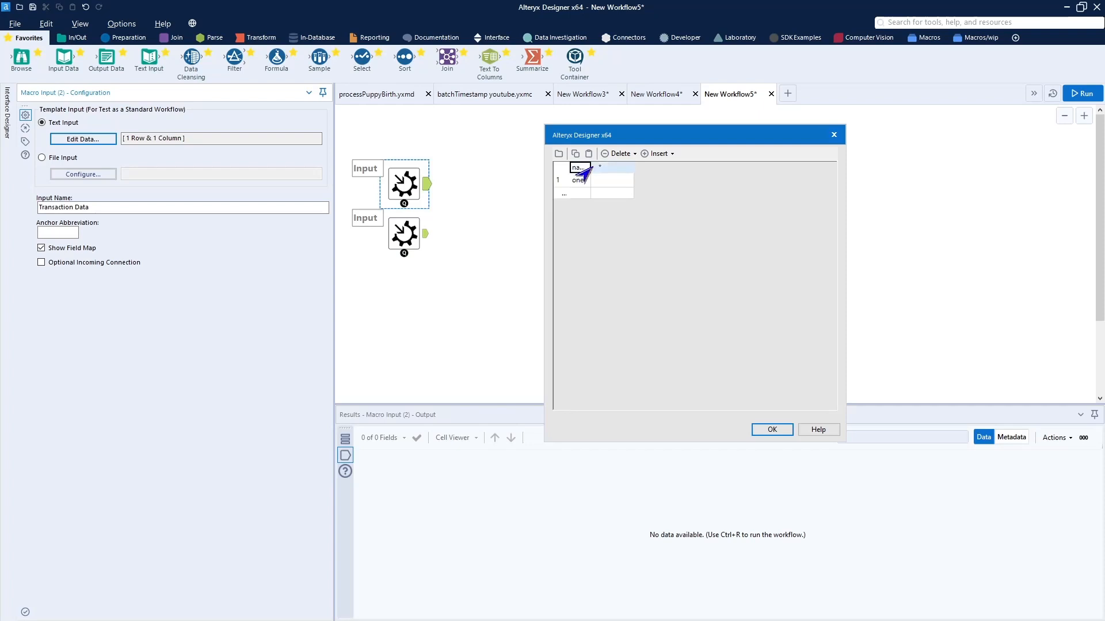
double_click(591, 167)
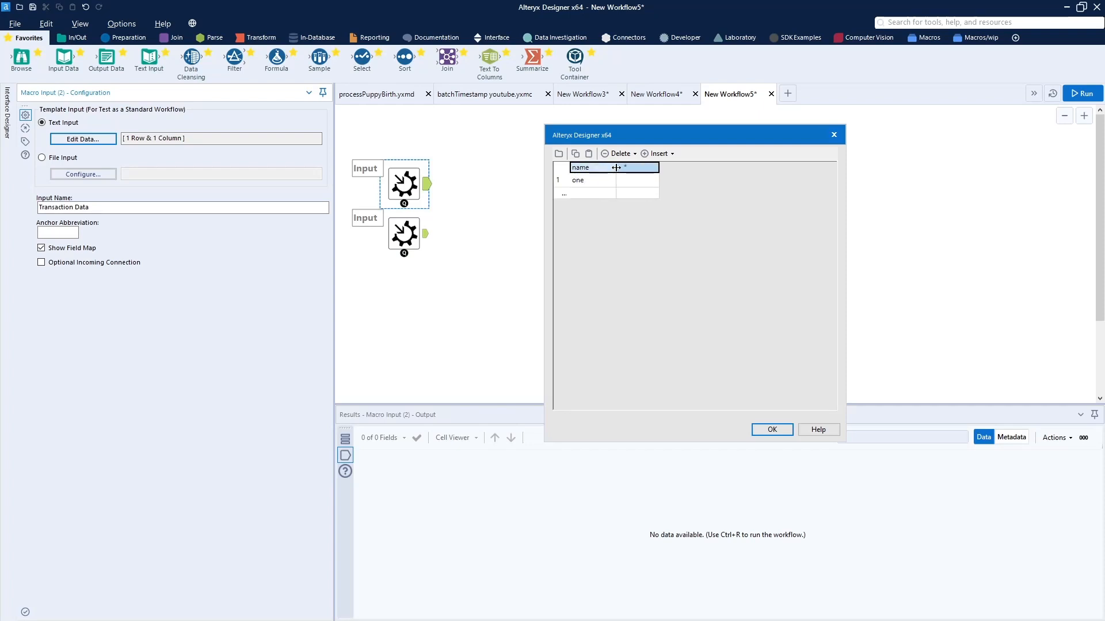
left_click(587, 183)
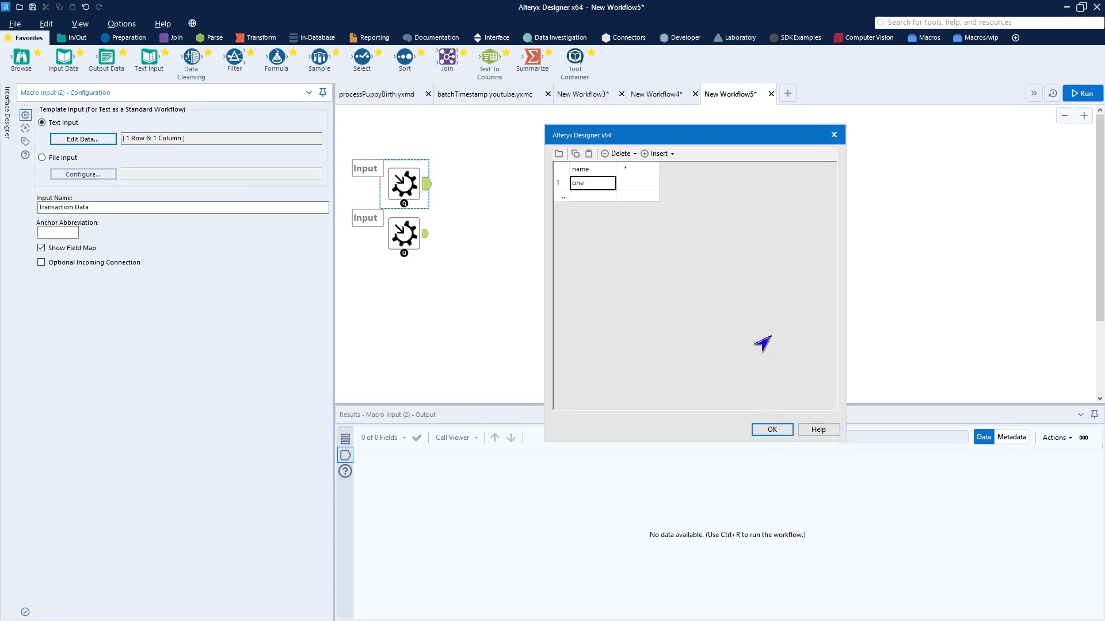
left_click(833, 136)
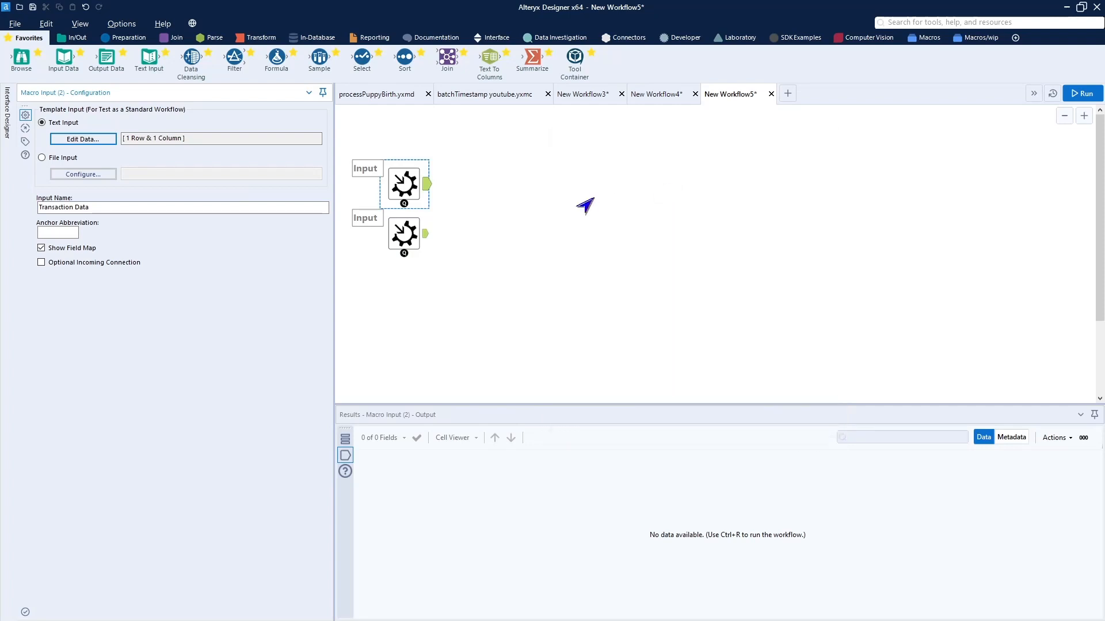
Rename the id column in the Dimension Data macro input's template data to matchWID and accept the change
left_click(404, 235)
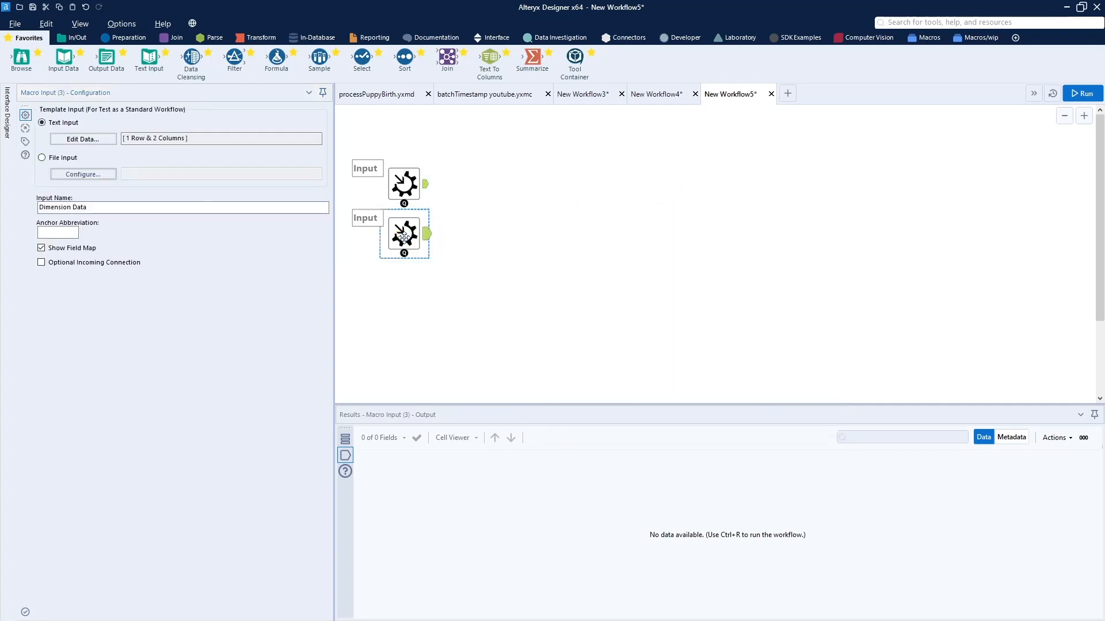
left_click(92, 139)
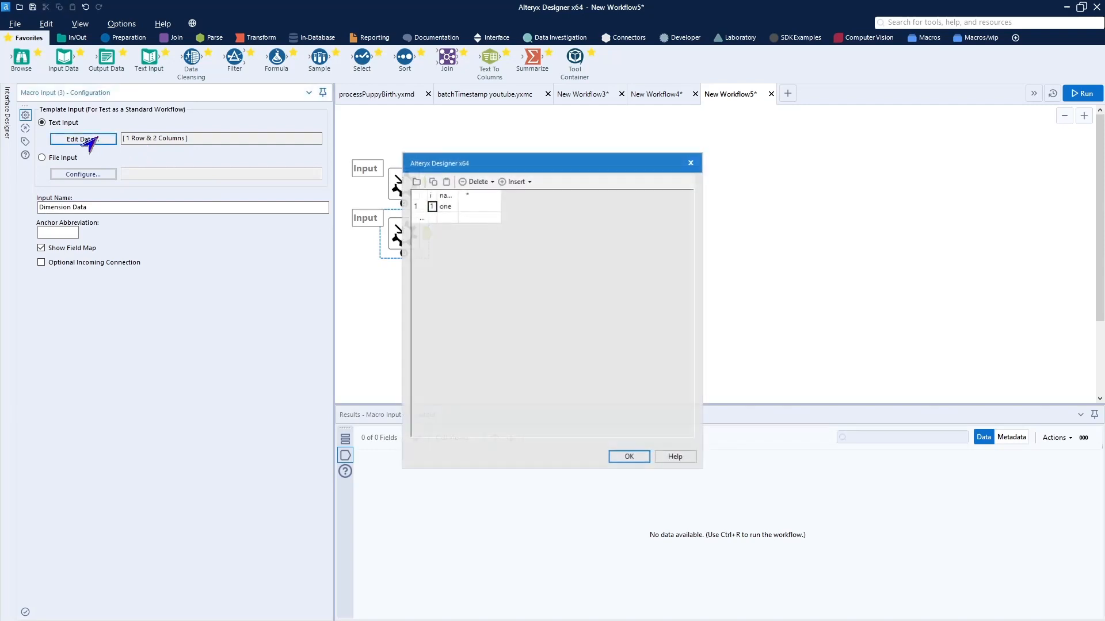
left_click(433, 197)
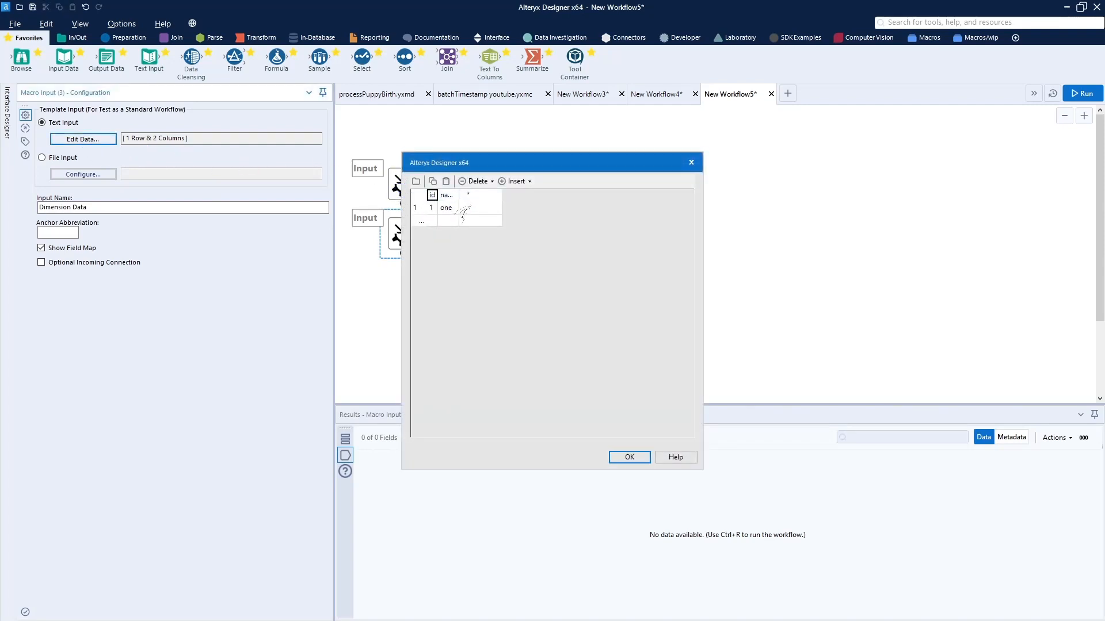
type("WID")
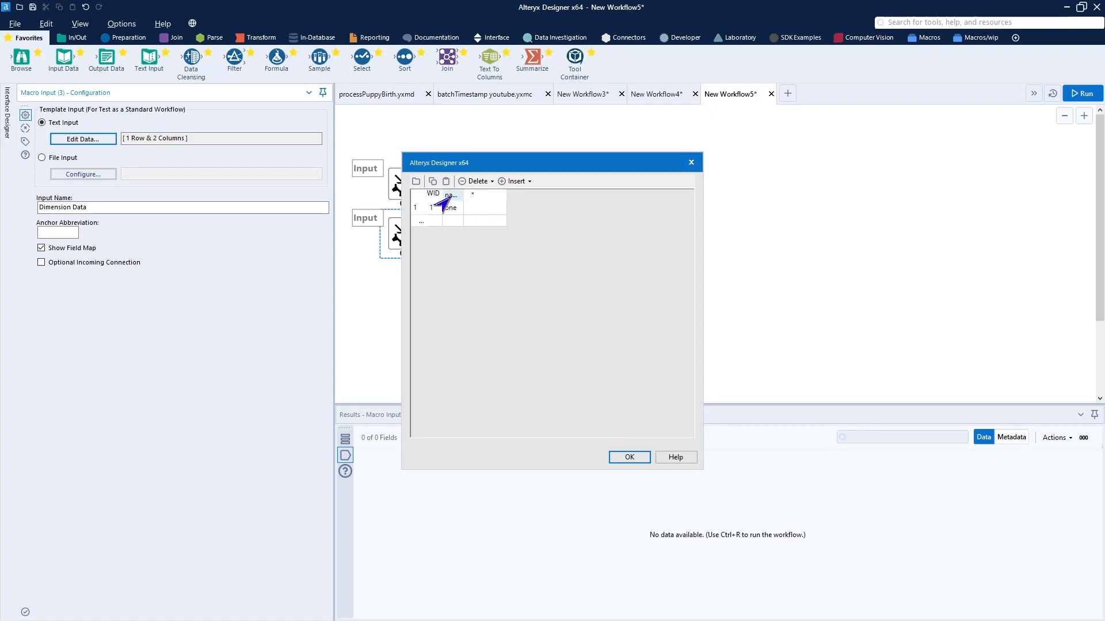
key("BackSpace")
key("BackSpace")
key("BackSpace")
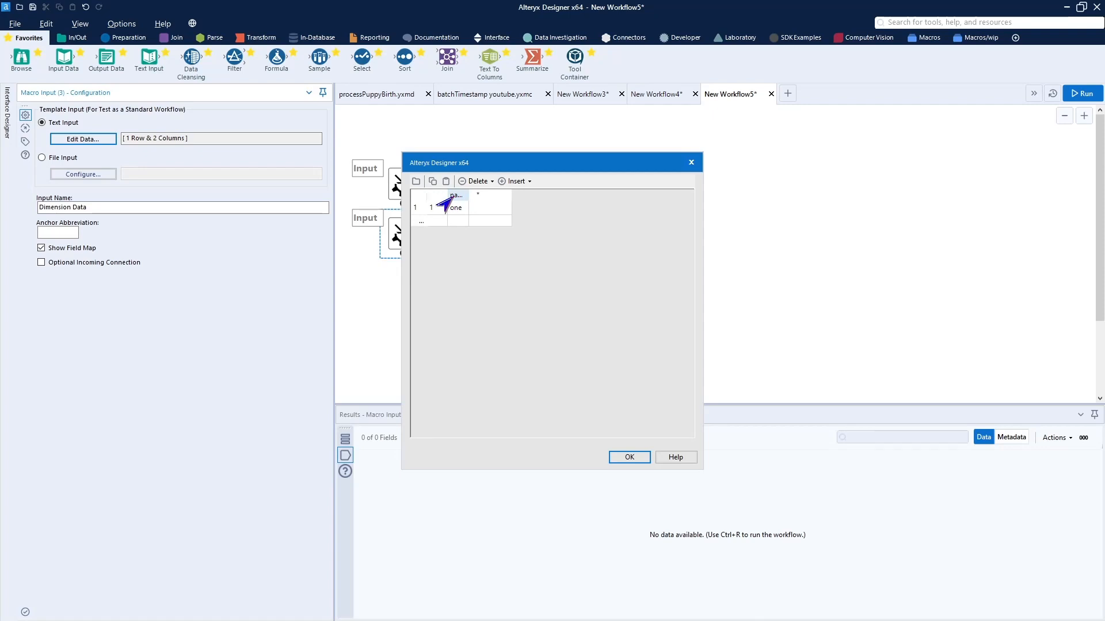
type("matchID")
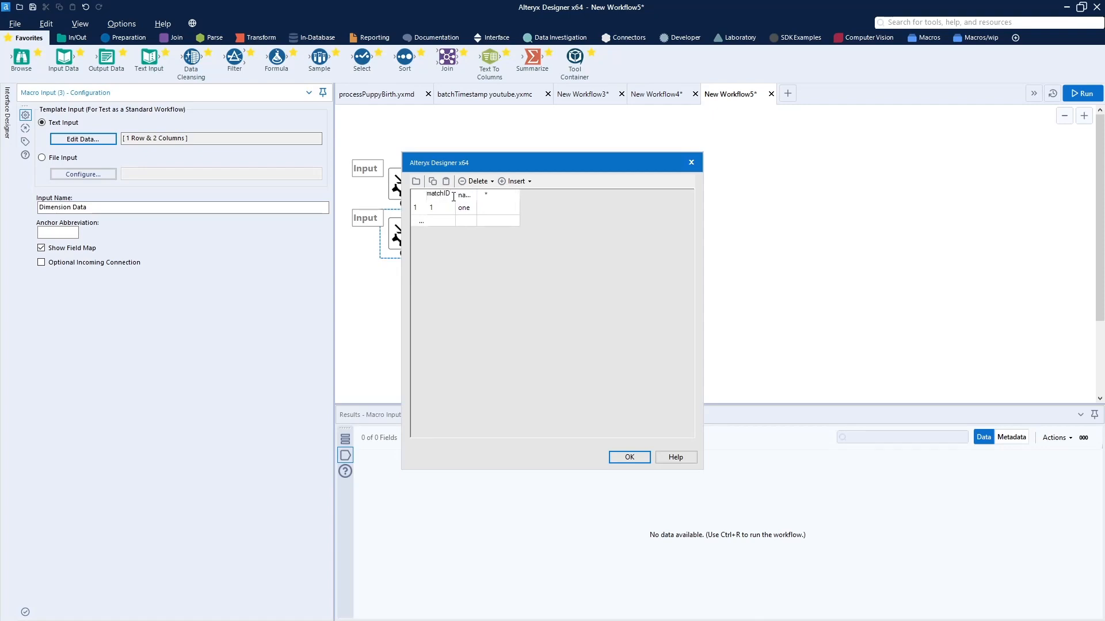
key("BackSpace")
key("BackSpace")
type("W")
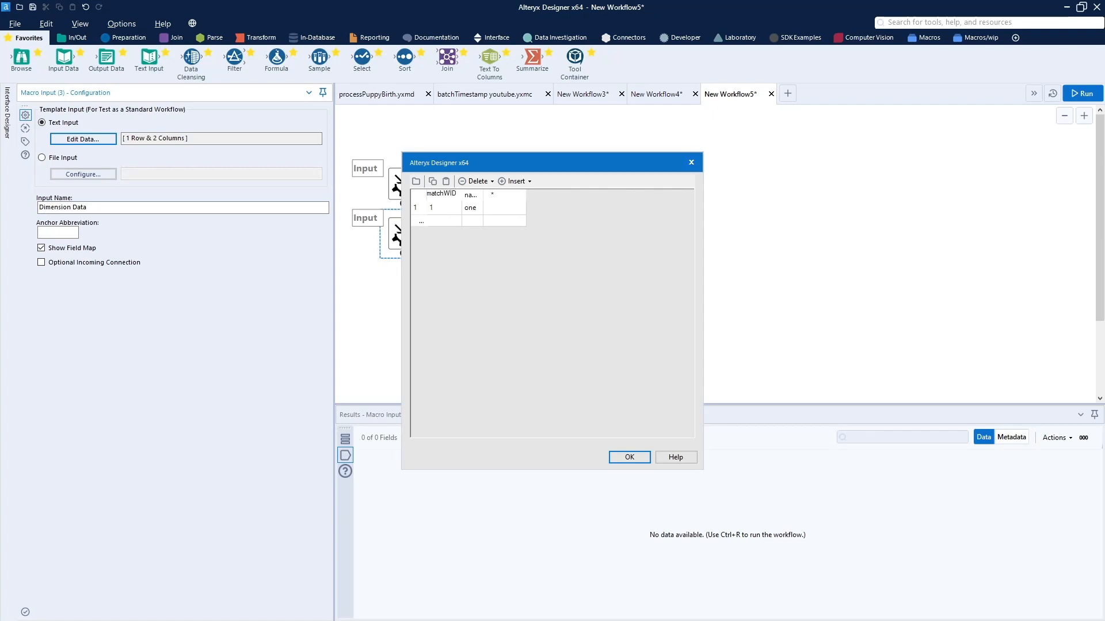
type("ID")
left_click(446, 211)
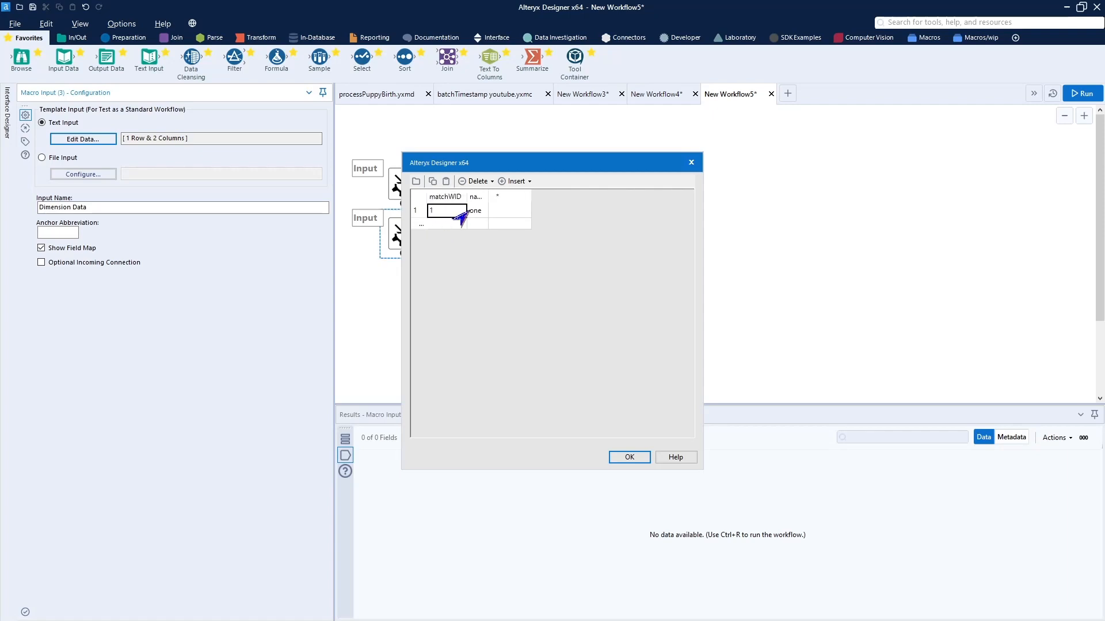
left_click(480, 211)
left_click(479, 199)
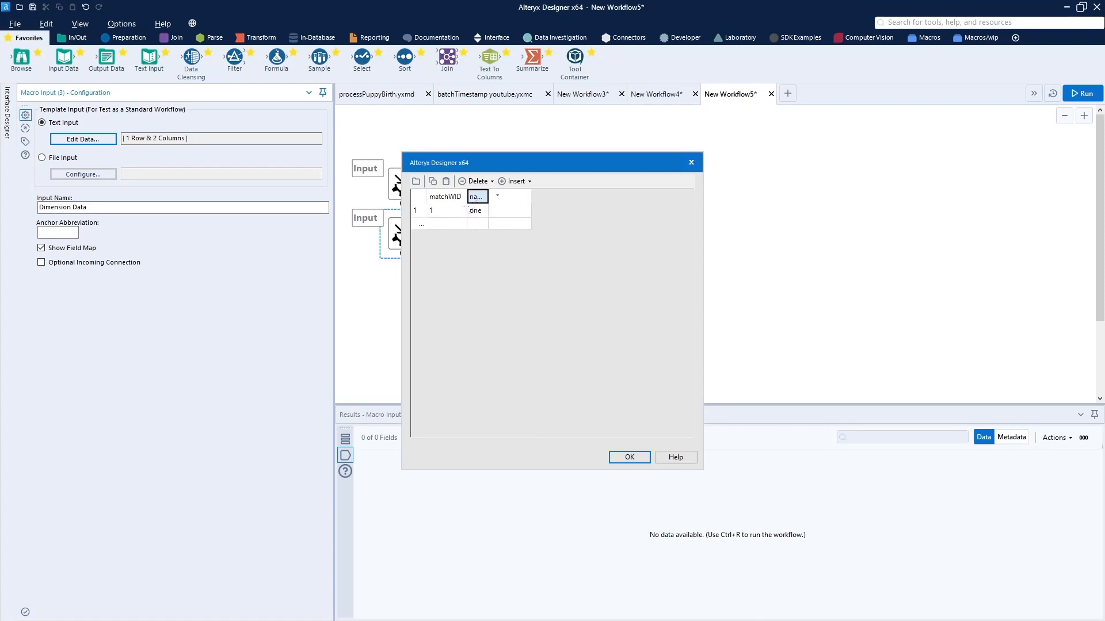
left_click(629, 458)
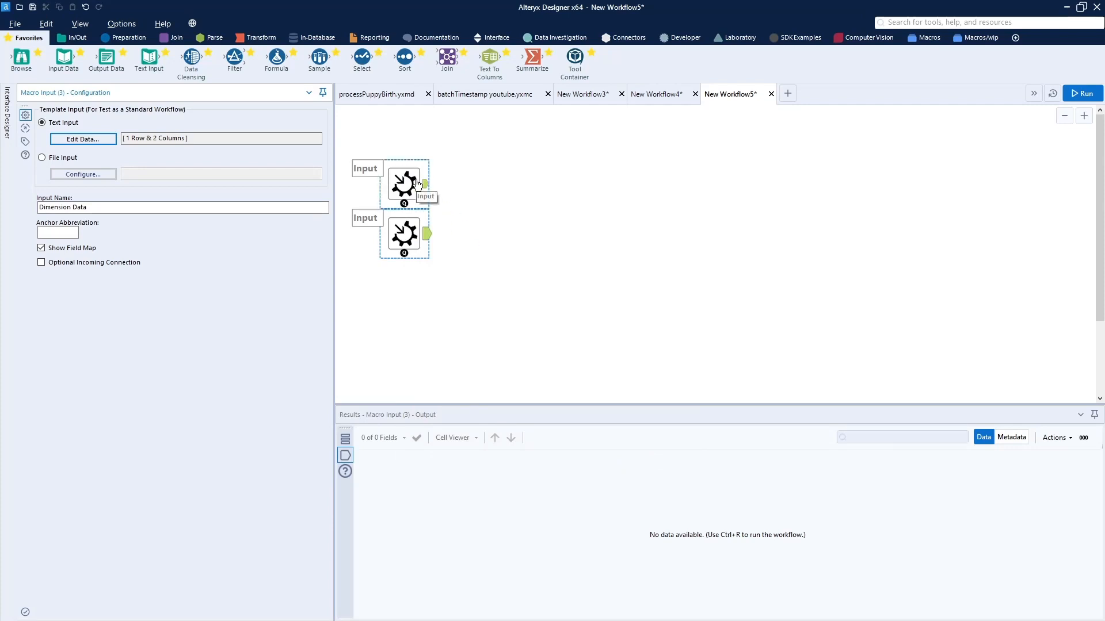
Add an empty second row and a third row containing "two" to the Transaction Data macro input's template data
left_click(273, 208)
left_click(408, 187)
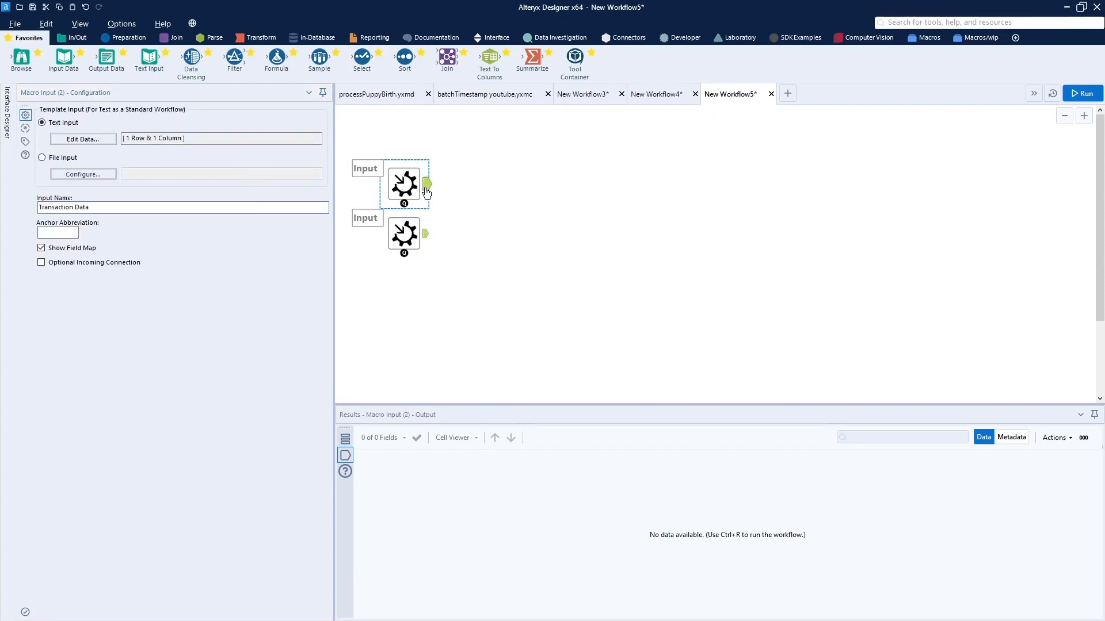
left_click(83, 139)
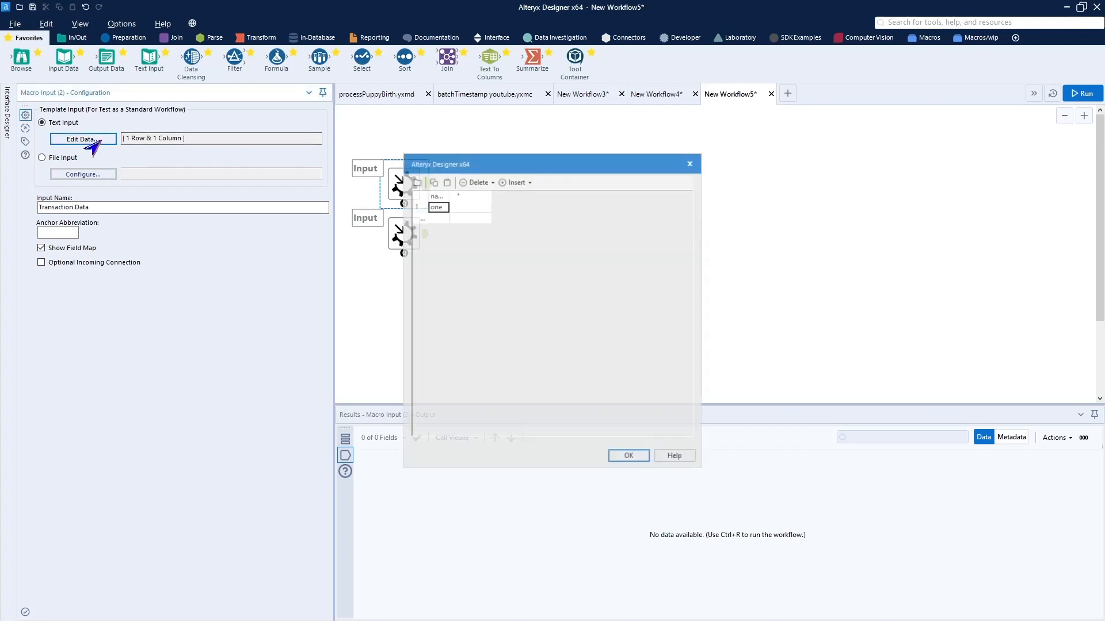
left_click(428, 222)
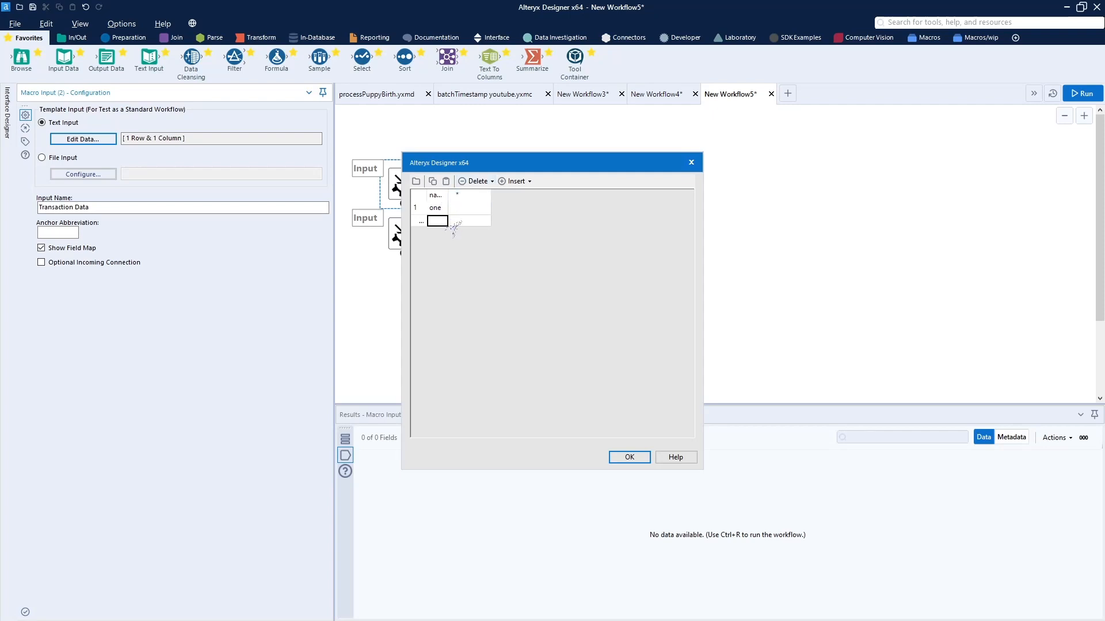
key("Return")
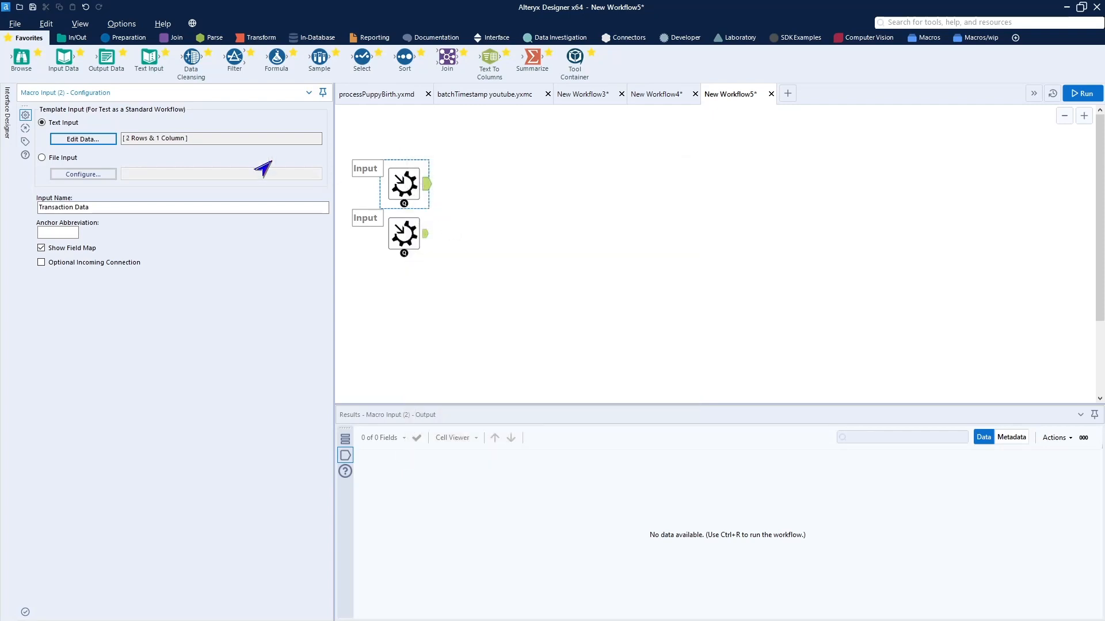
left_click(81, 141)
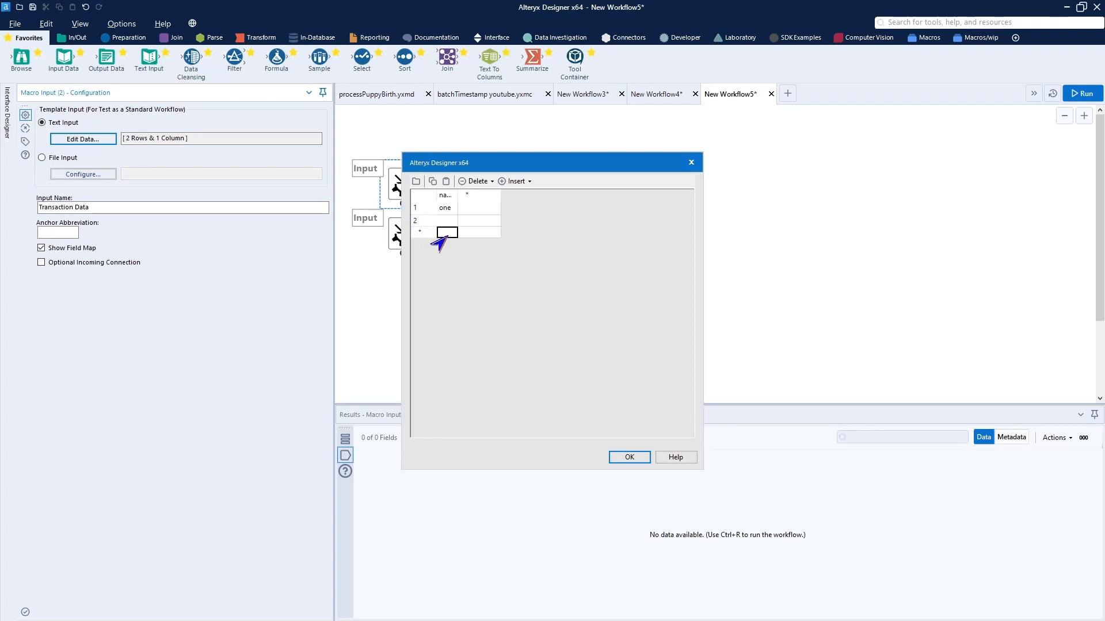
type("two")
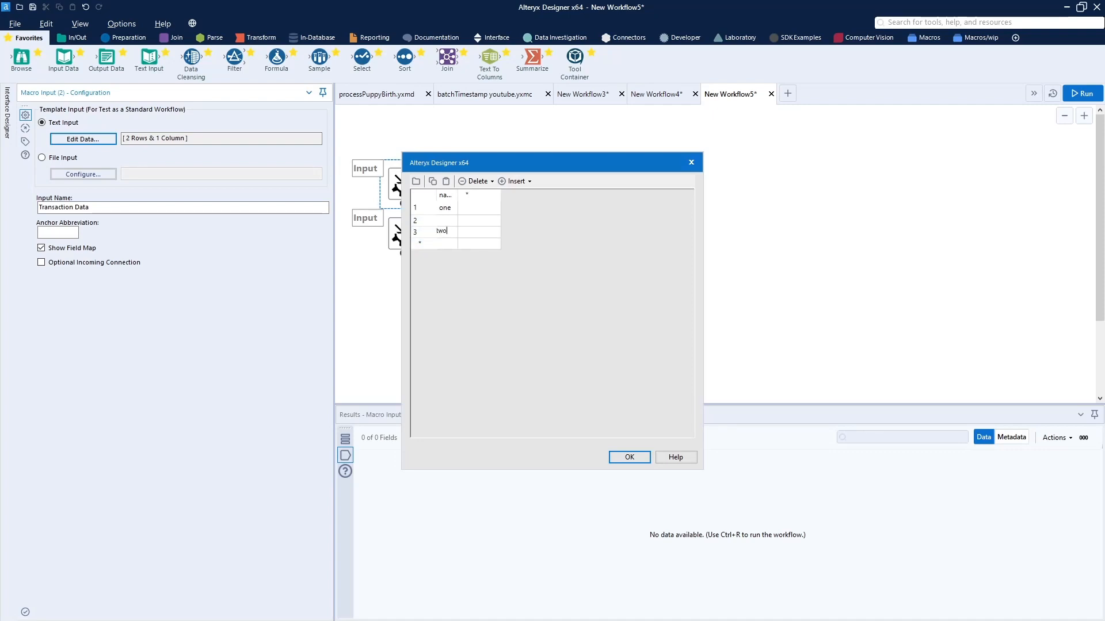
left_click(629, 458)
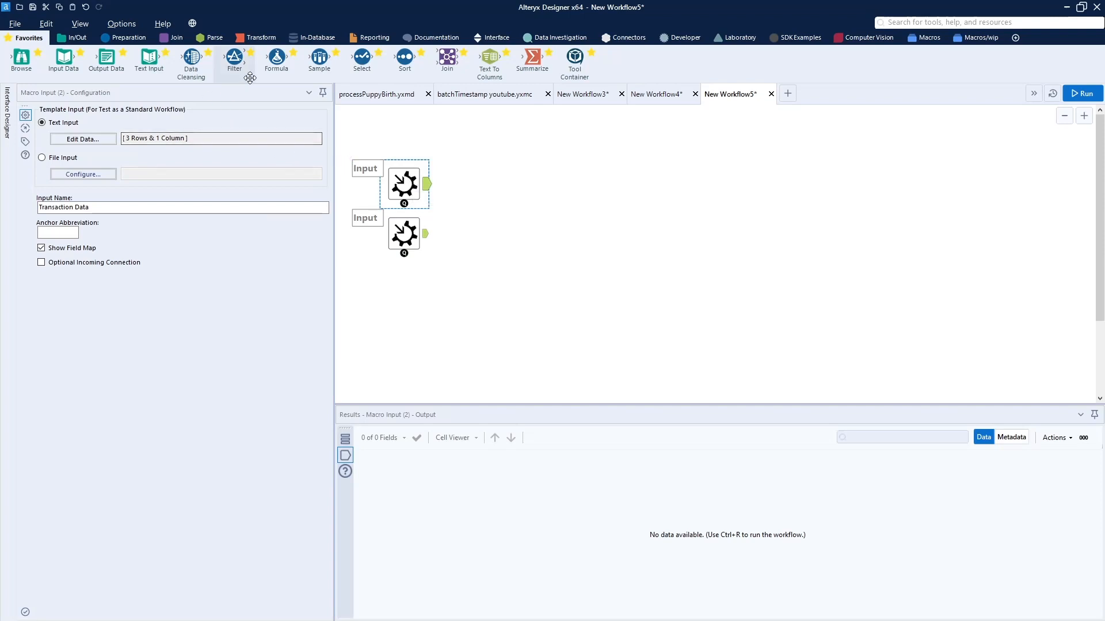
Connect a Formula tool to the Transaction Data macro input and choose name as its output column
left_click_drag(277, 57, 474, 184)
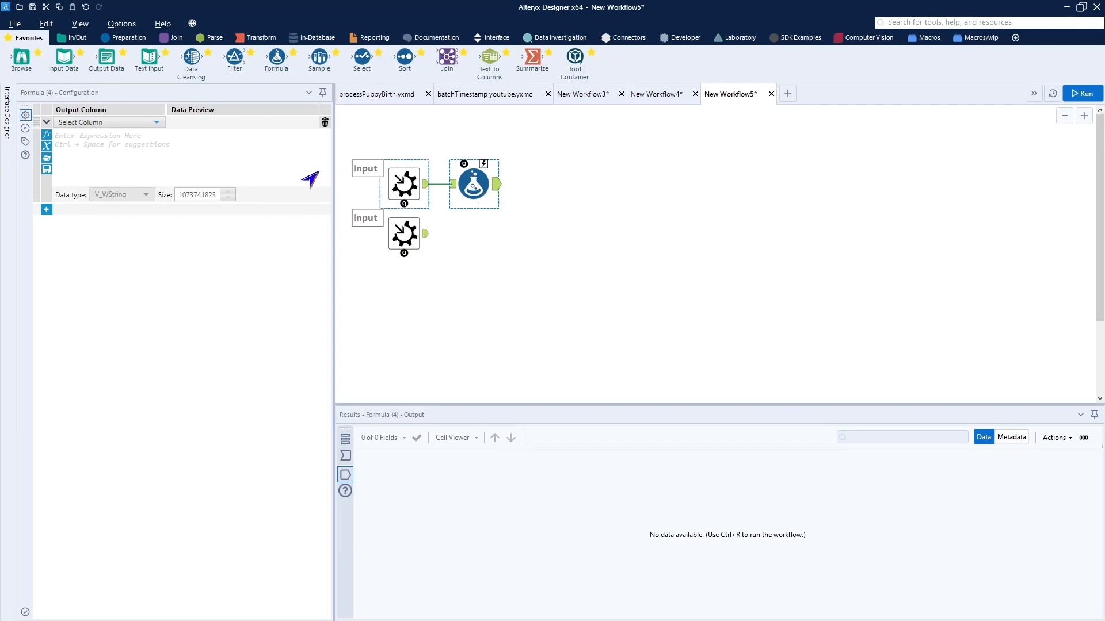
left_click(156, 122)
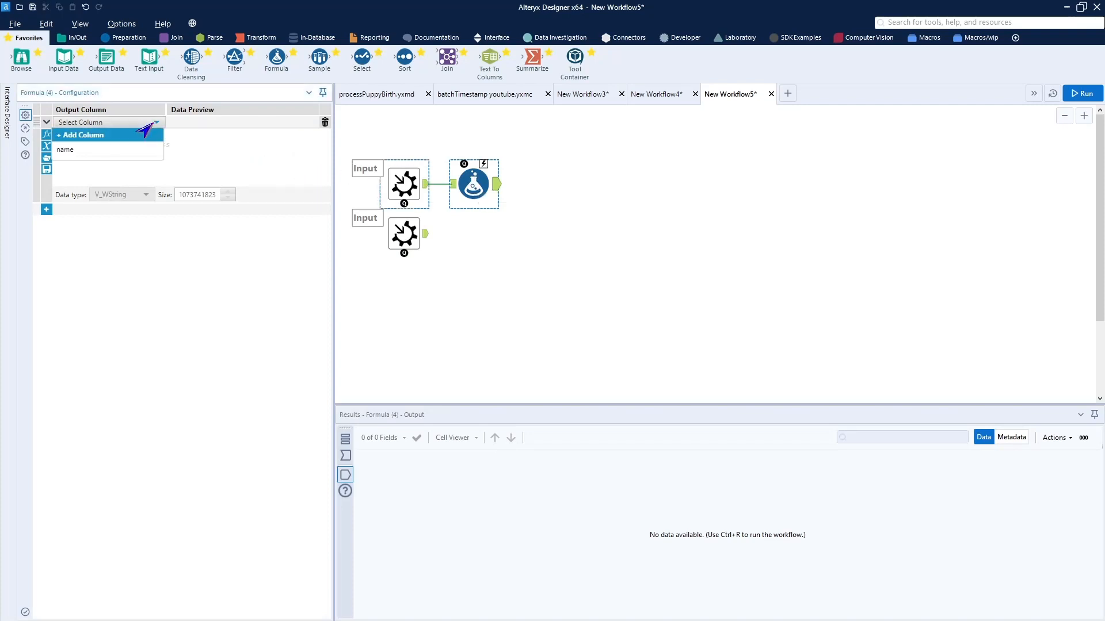
left_click(118, 150)
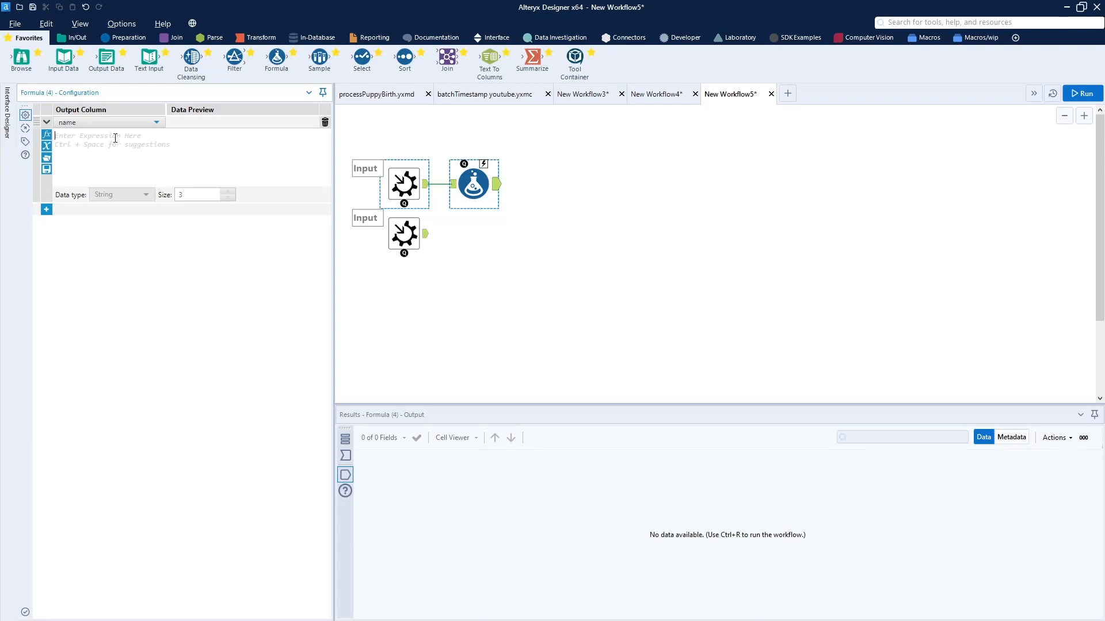
left_click(115, 138)
Enter the name column's expression as IIF(IsEmpty([name]), 'None', [name]) in the Formula tool
type("II")
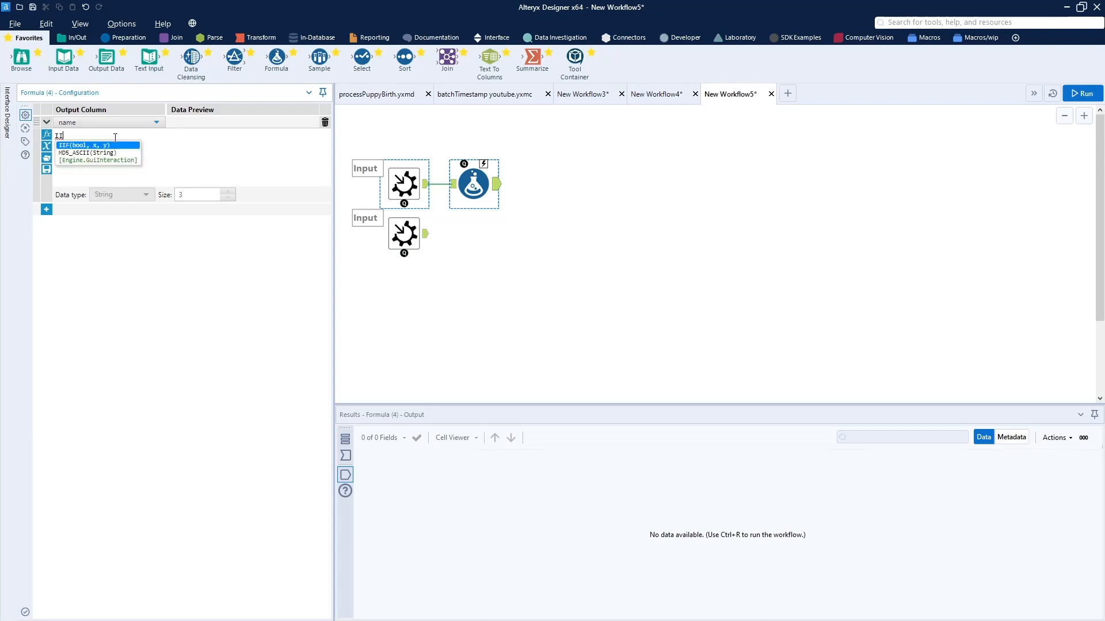
type("F(")
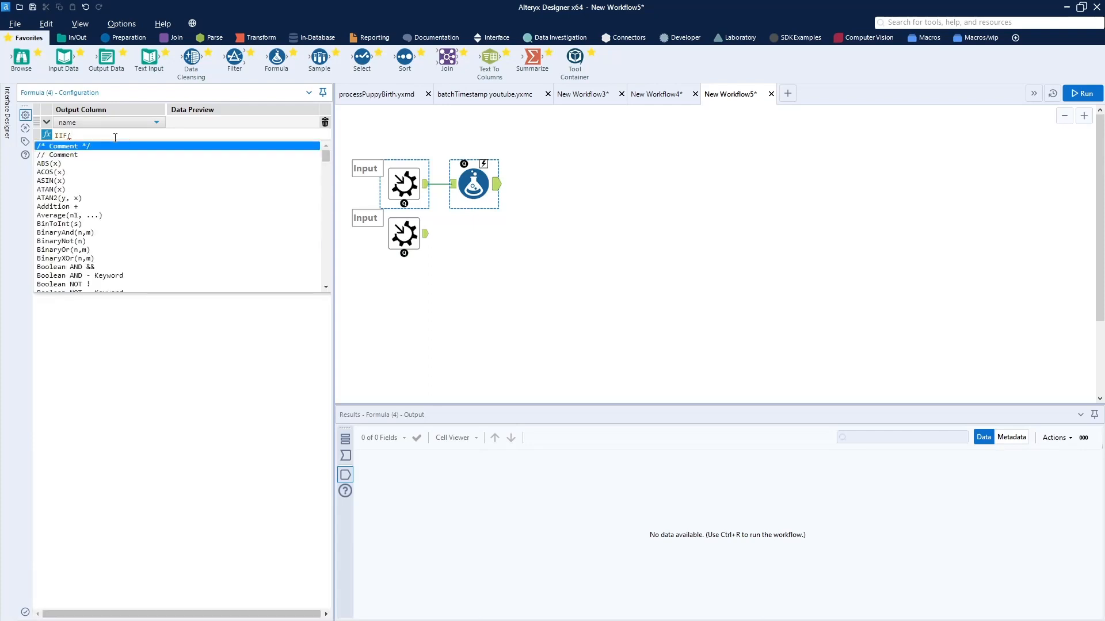
type("[")
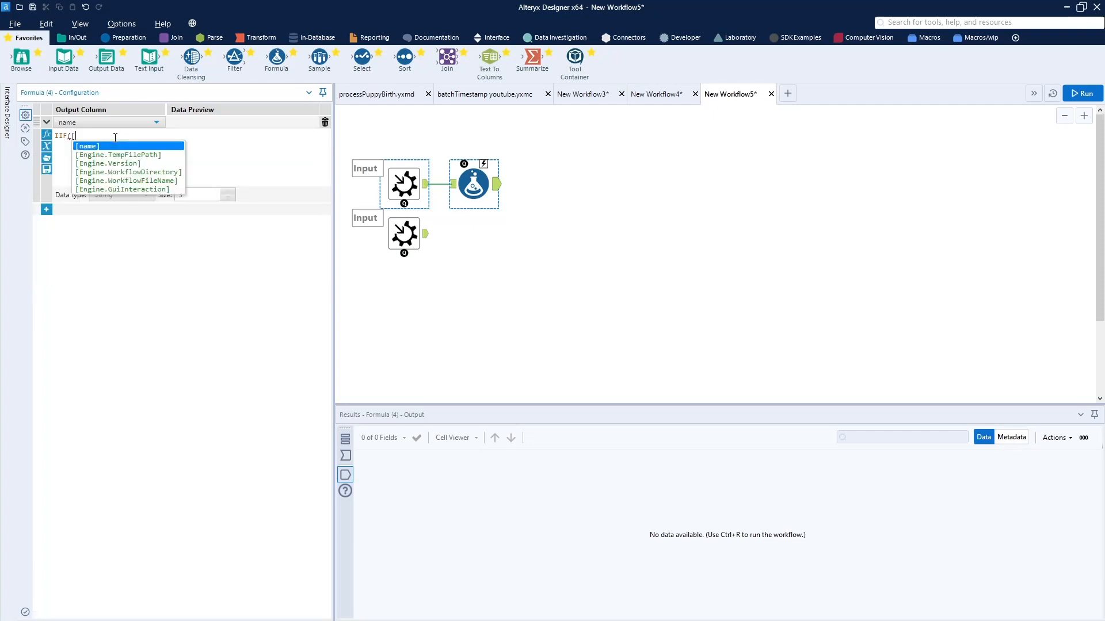
key("Return")
key("BackSpace")
key("BackSpace")
key("BackSpace")
key("BackSpace")
key("BackSpace")
key("BackSpace")
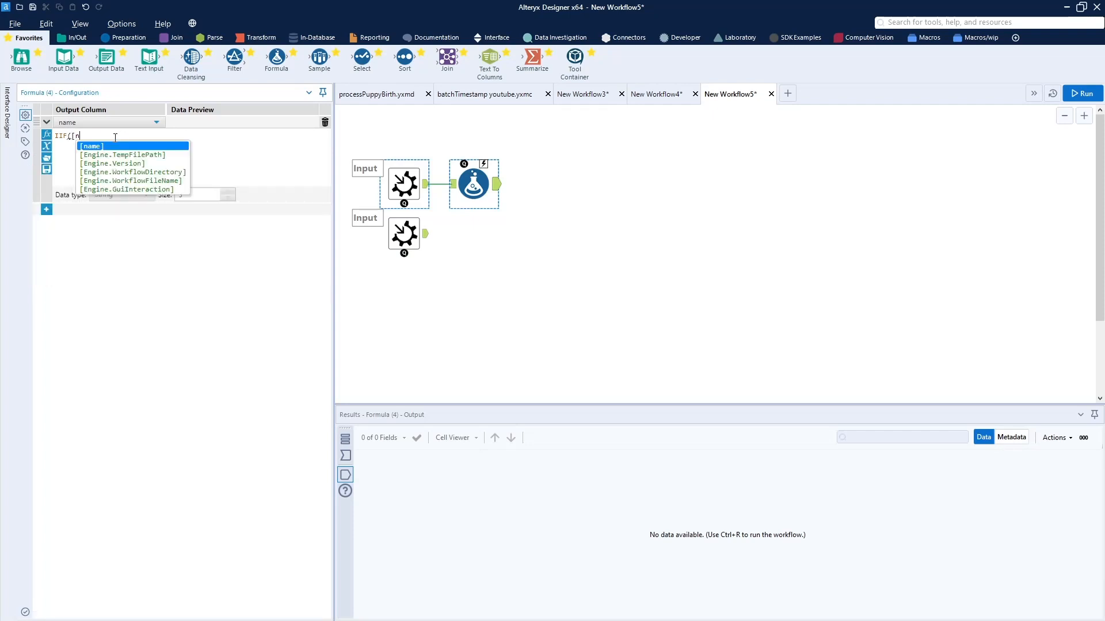
type("isE")
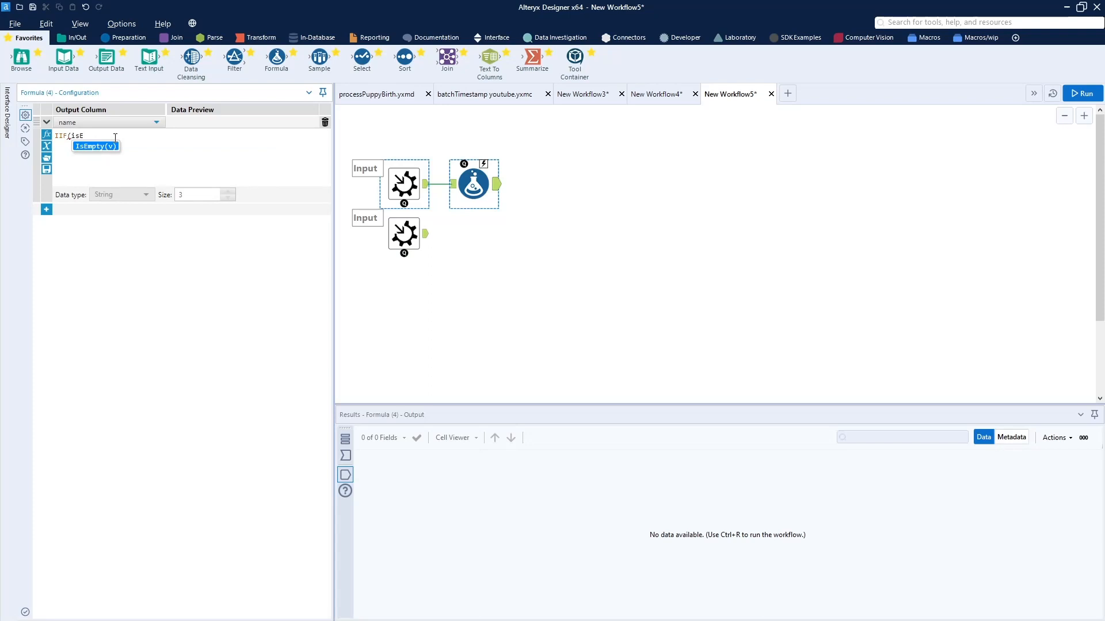
key("Return")
type("[n")
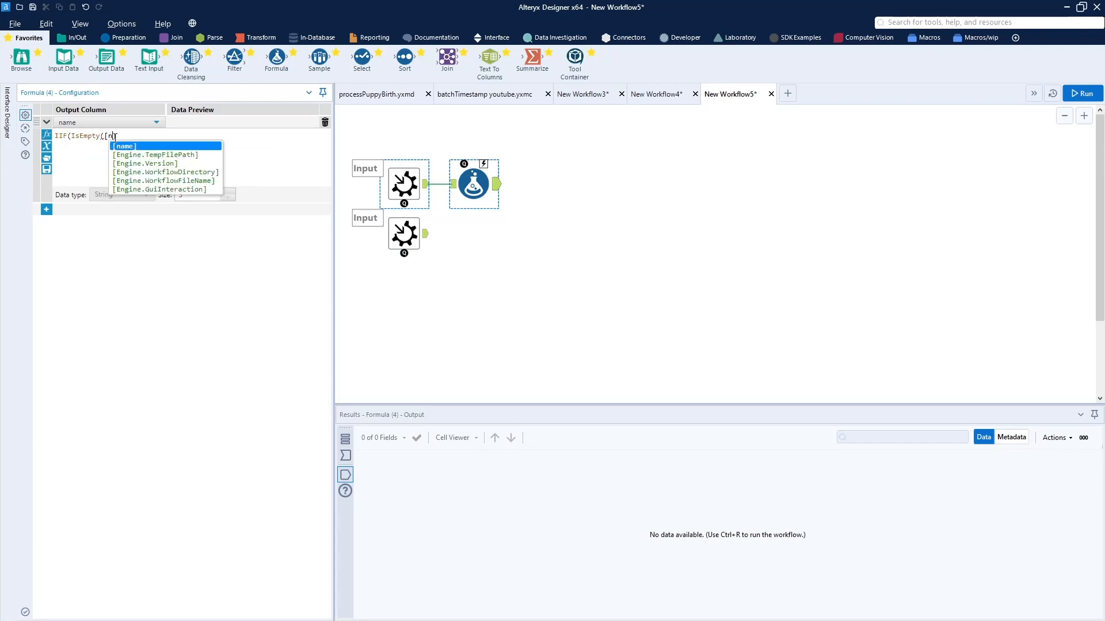
key("Return")
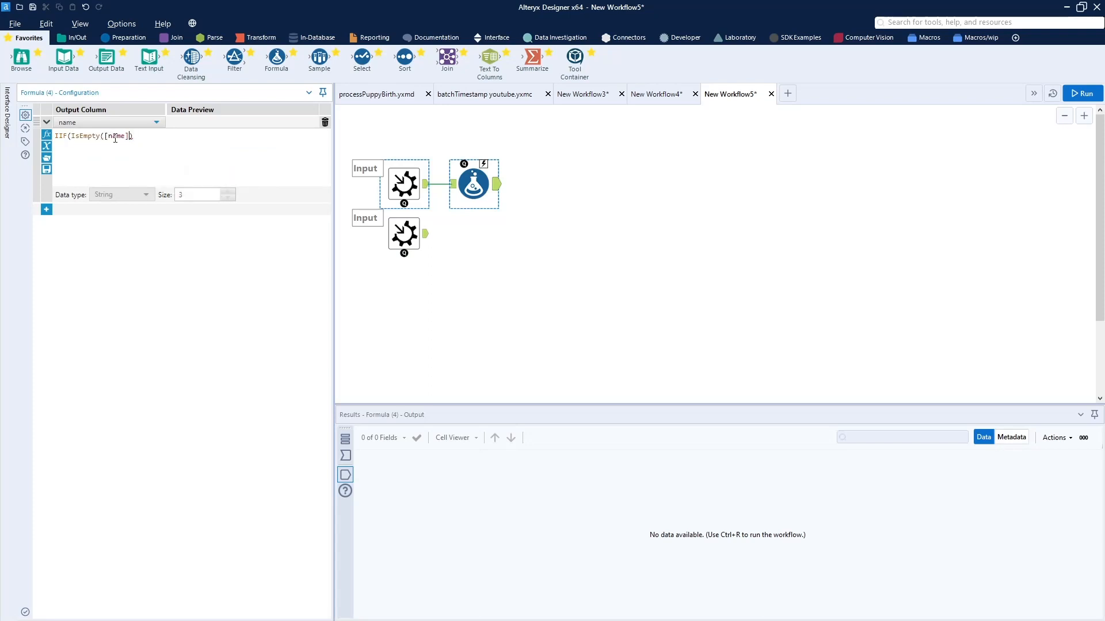
type(", 'None',")
type("[n")
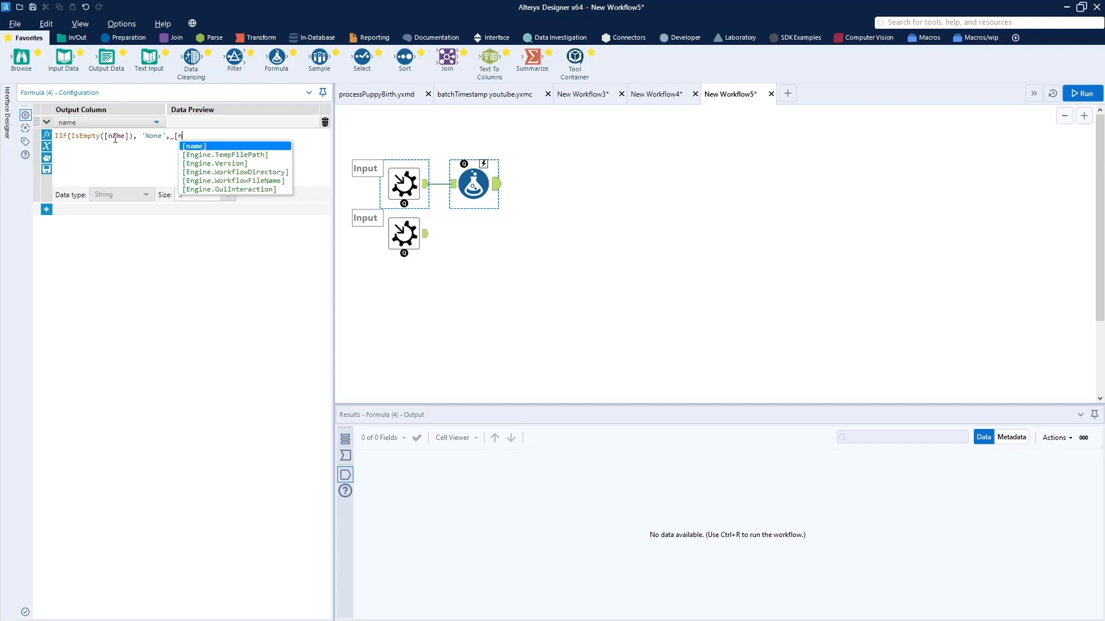
key("Return")
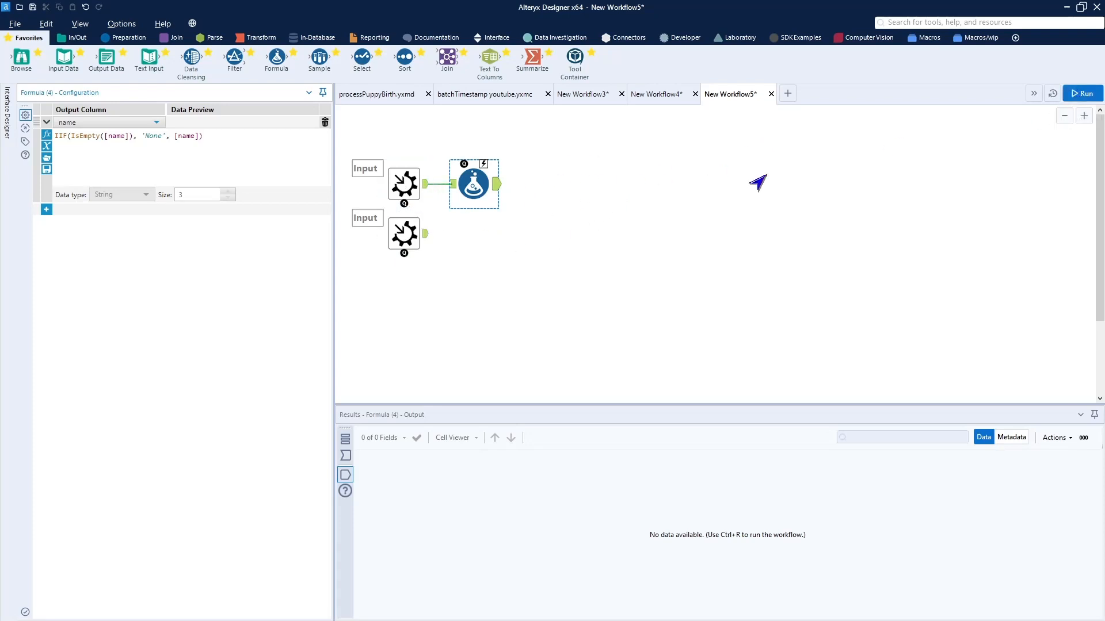
Run the workflow and examine the Formula tool's messages, the Transaction Data macro input and the Formula output records
left_click(1078, 93)
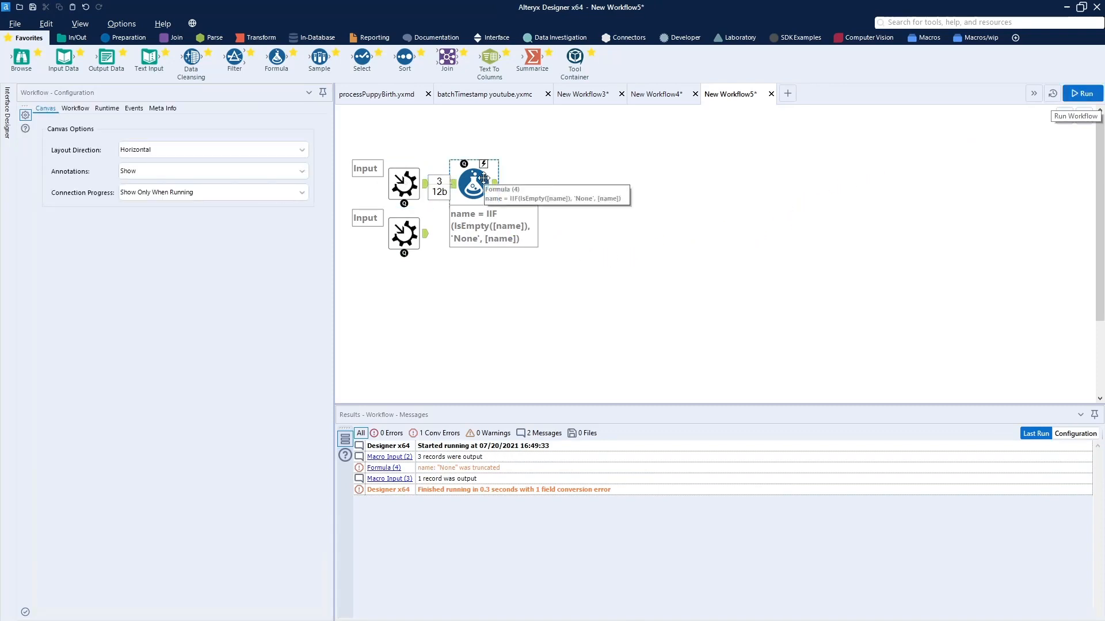
left_click(473, 181)
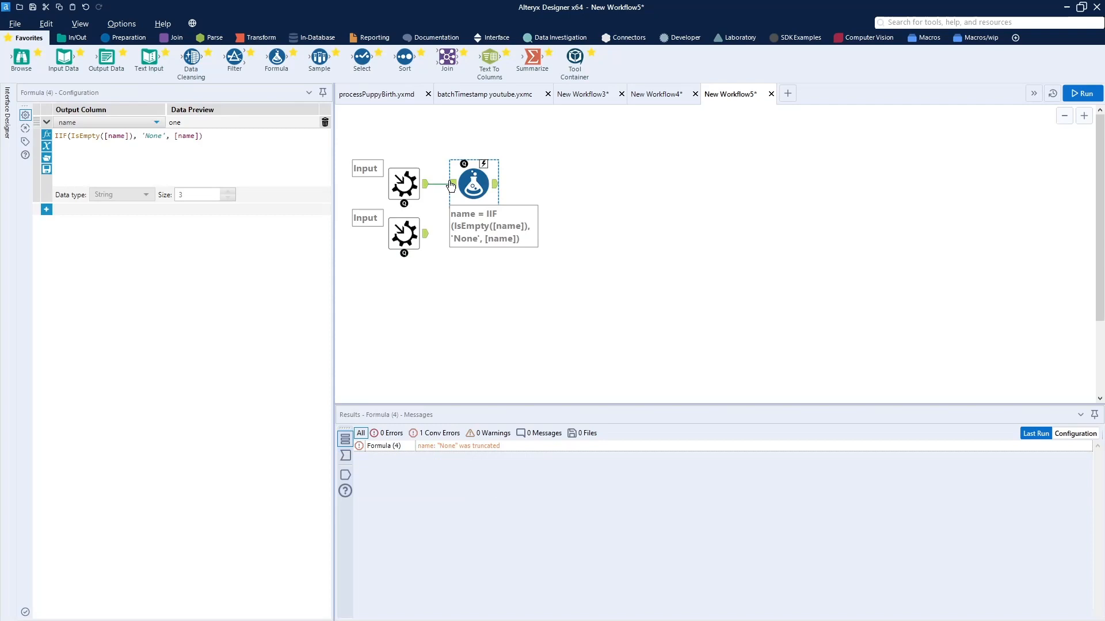
left_click(402, 184)
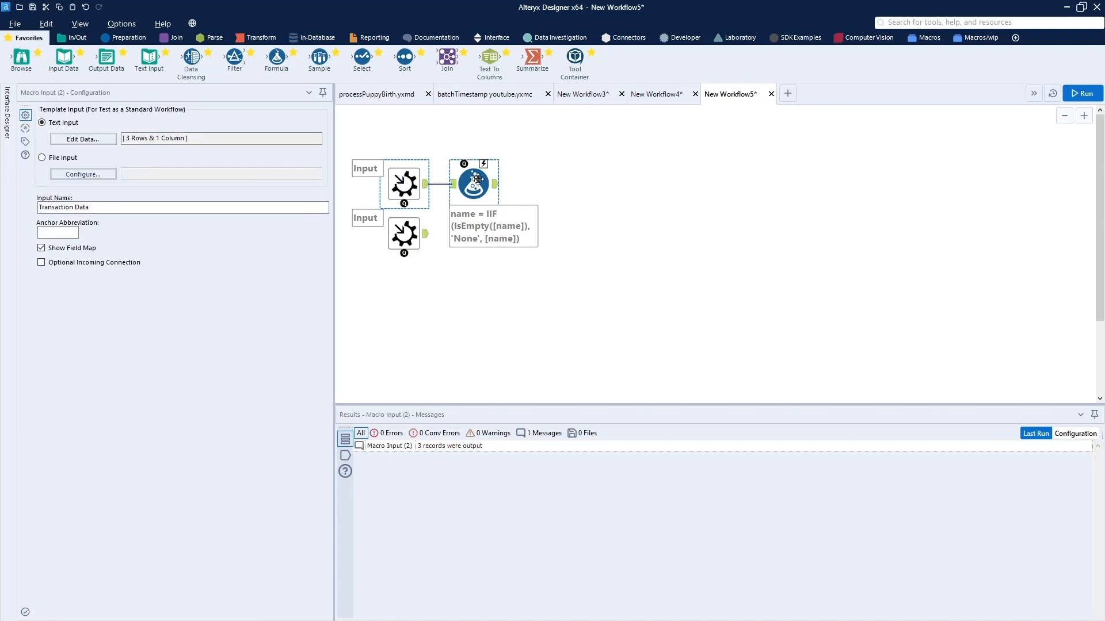
left_click(496, 184)
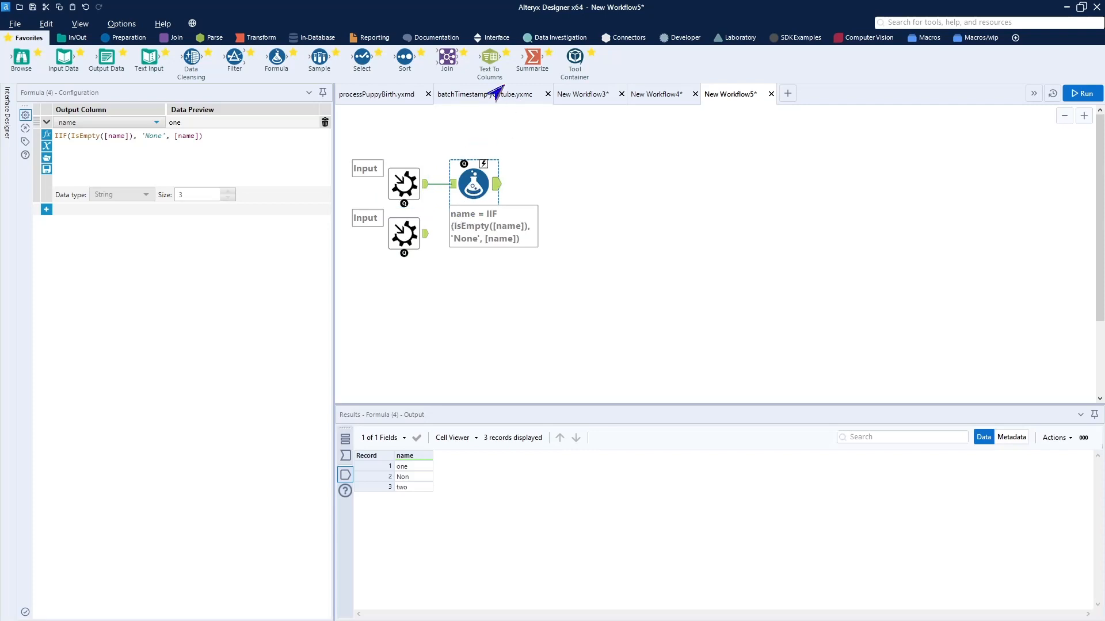
Add a Find Replace tool with its find input connected to the Formula tool's output
left_click(168, 39)
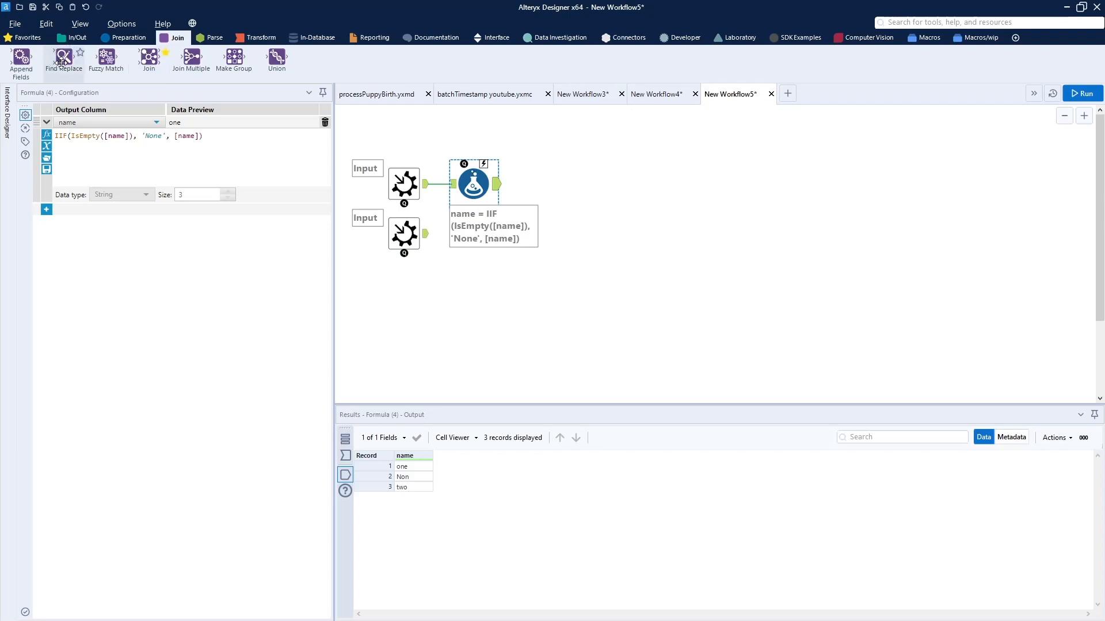
left_click_drag(62, 62, 587, 199)
Replace the Formula tool's annotation with "setting None"
left_click(477, 189)
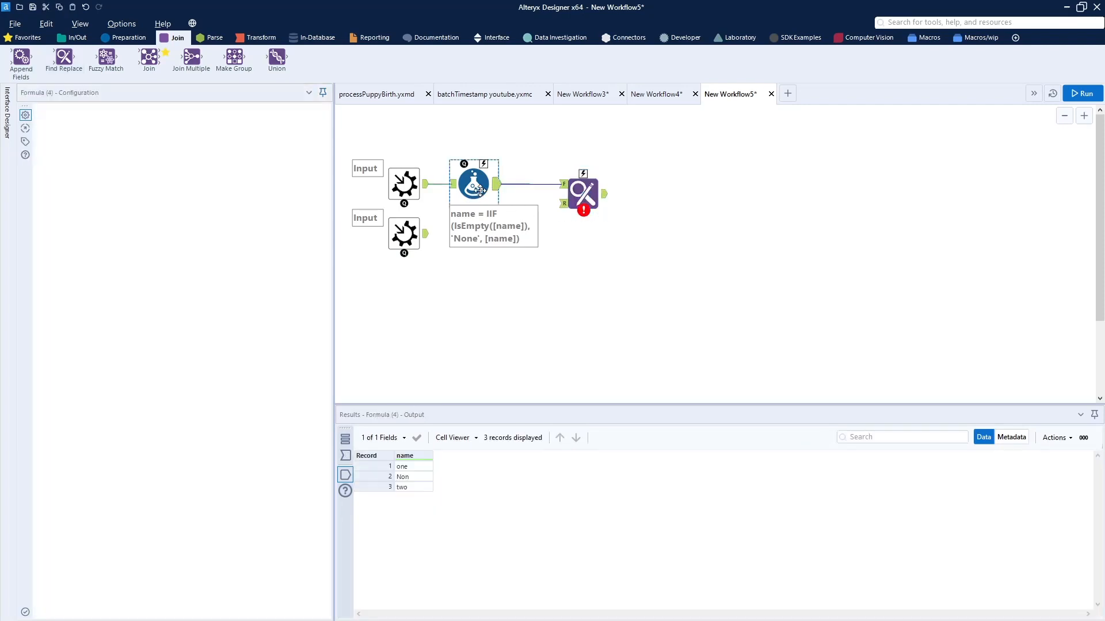
key("F2")
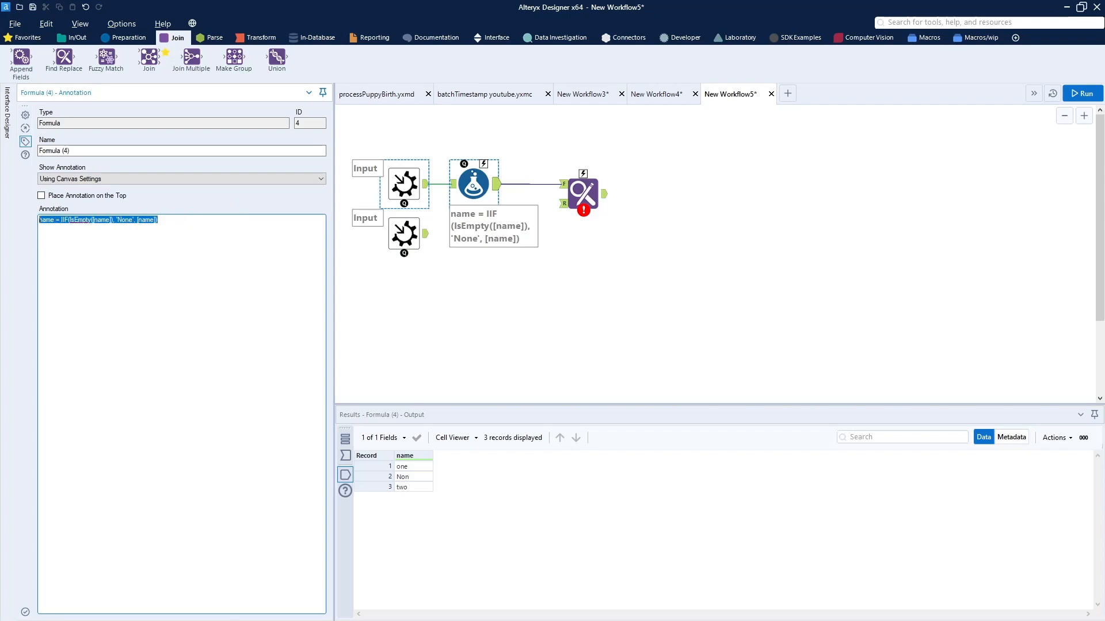
type("setting")
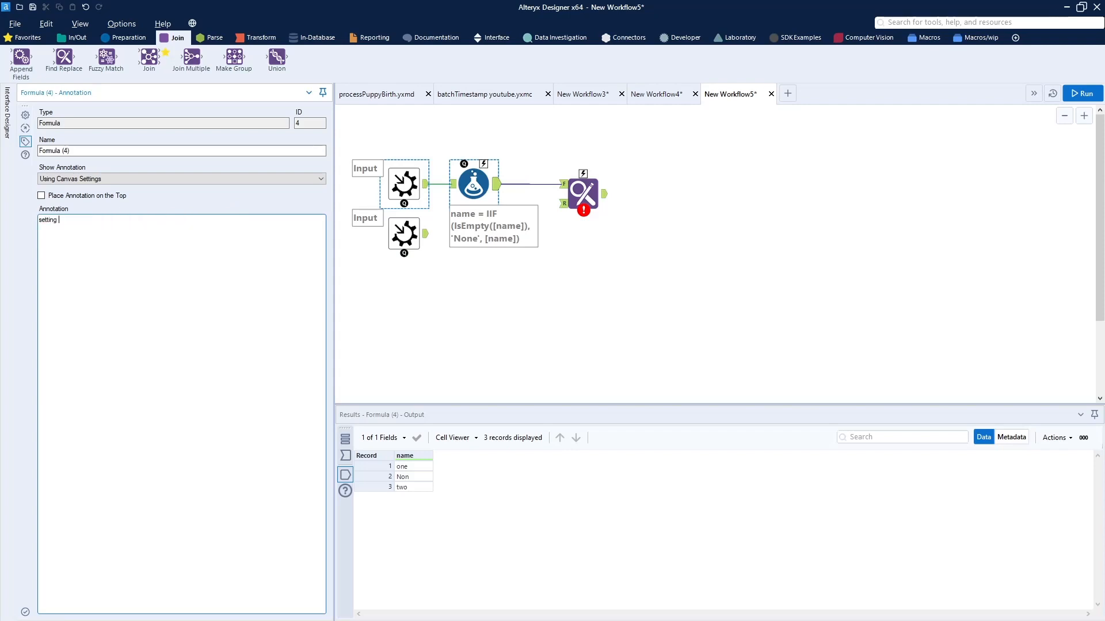
type(" None")
key("ctrl+r")
Insert a Select tool between the Transaction Data macro input and the Formula tool, adjusting the spacing of the tools
left_click_drag(475, 189, 515, 188)
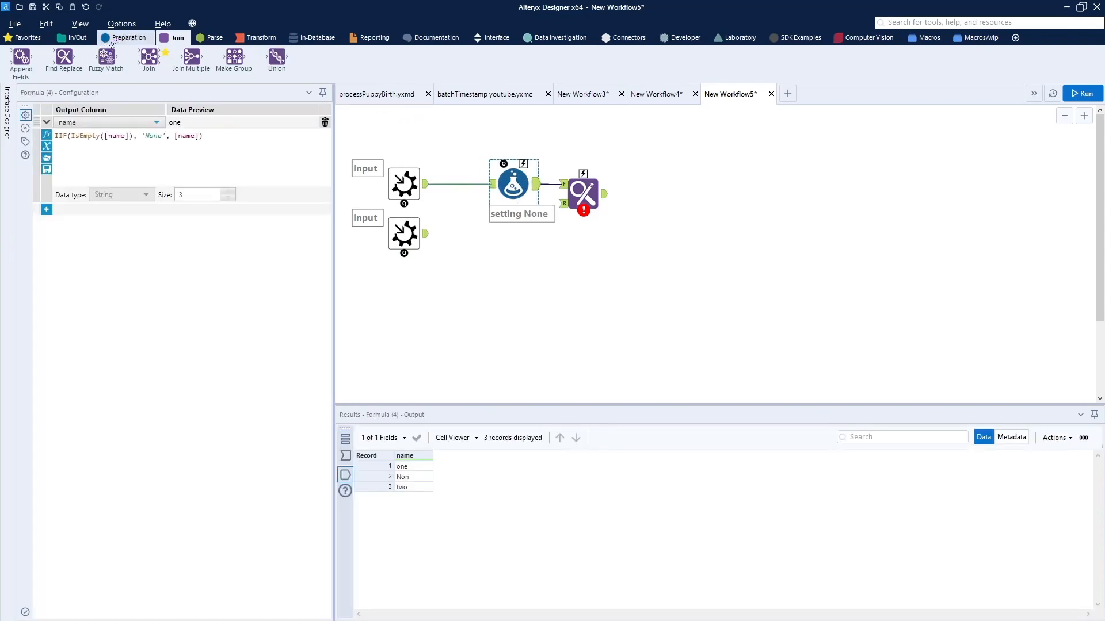
left_click(112, 39)
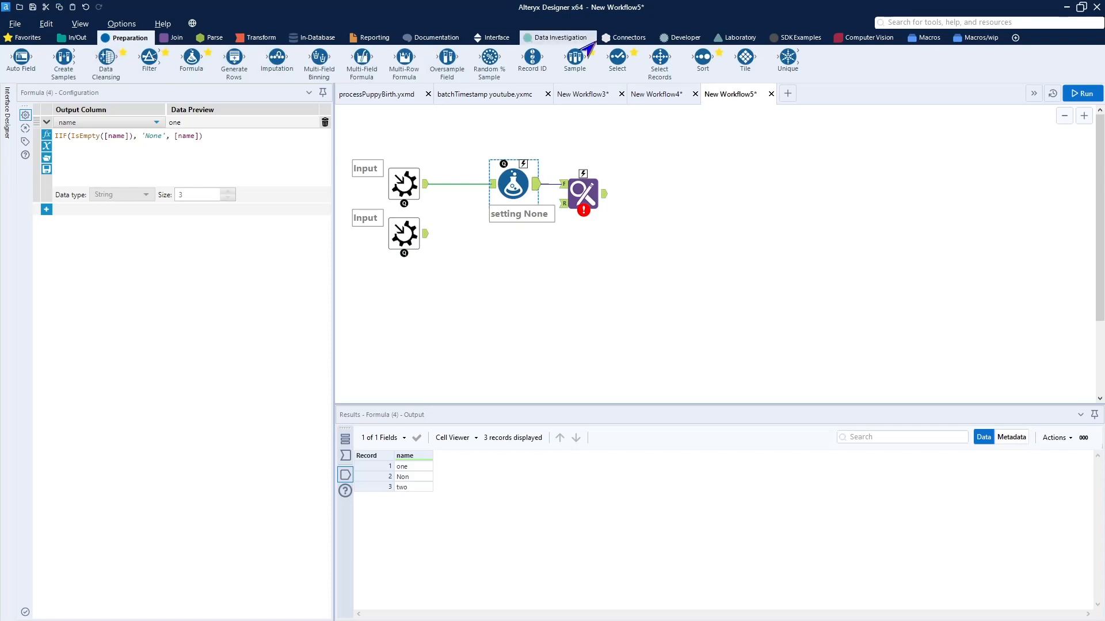
left_click_drag(618, 58, 454, 190)
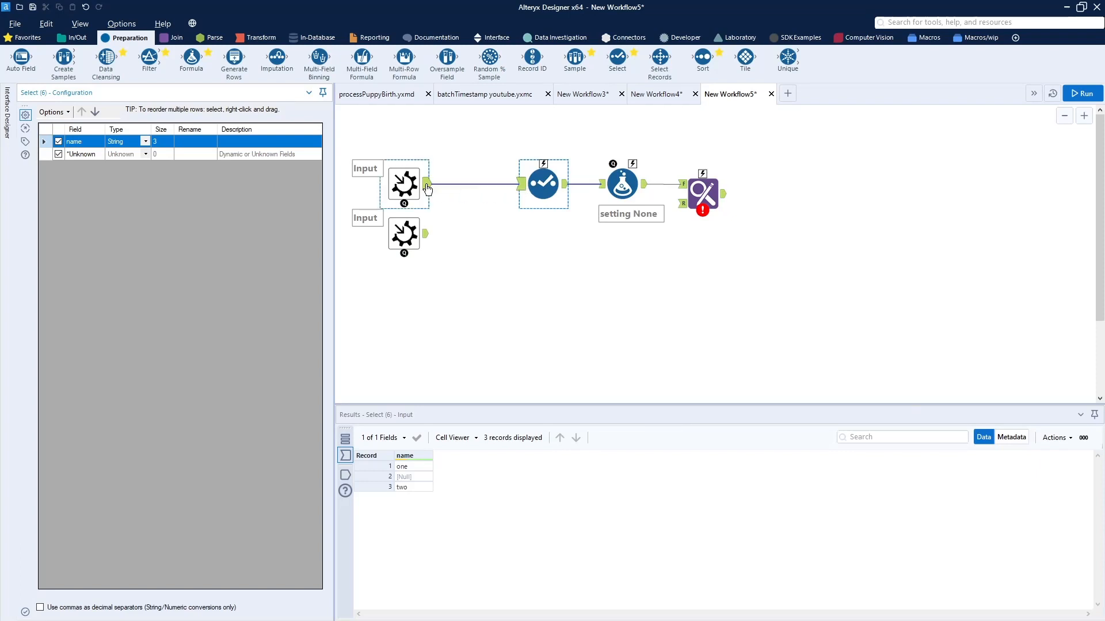
left_click_drag(506, 149, 741, 260)
left_click_drag(697, 195, 633, 198)
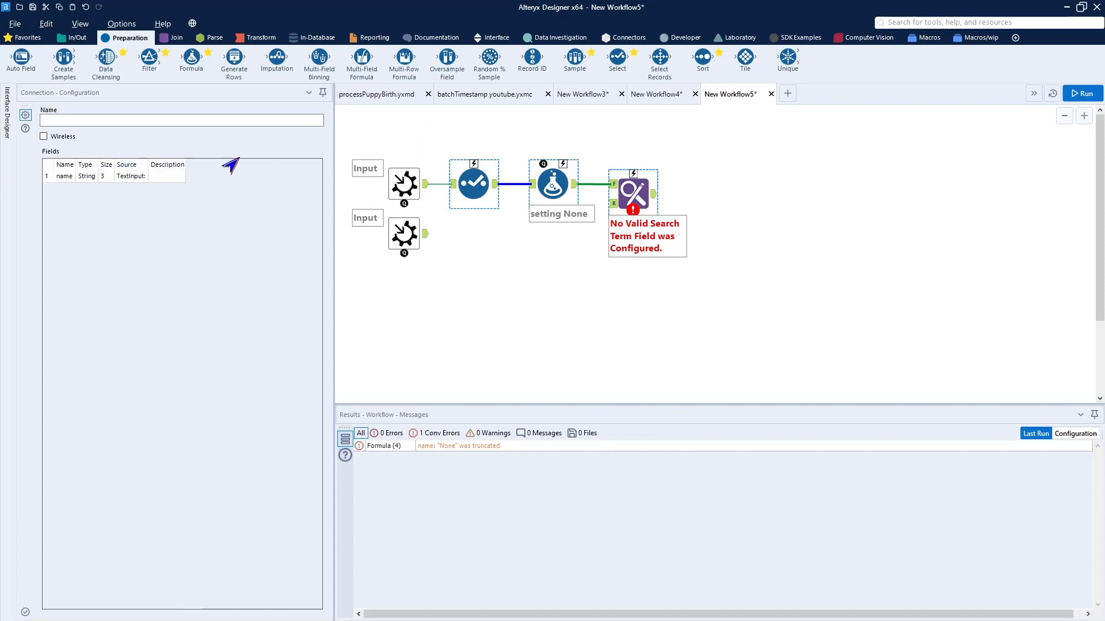
Set the name field to type V_String with size 25 in the Select tool before the Formula tool
left_click(474, 184)
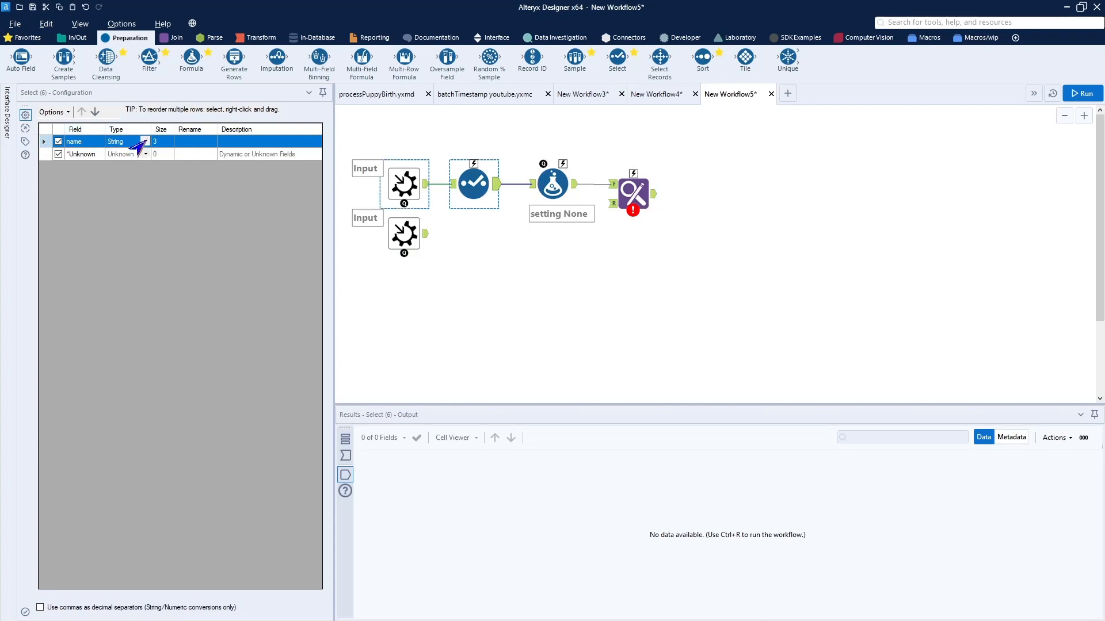
left_click(118, 144)
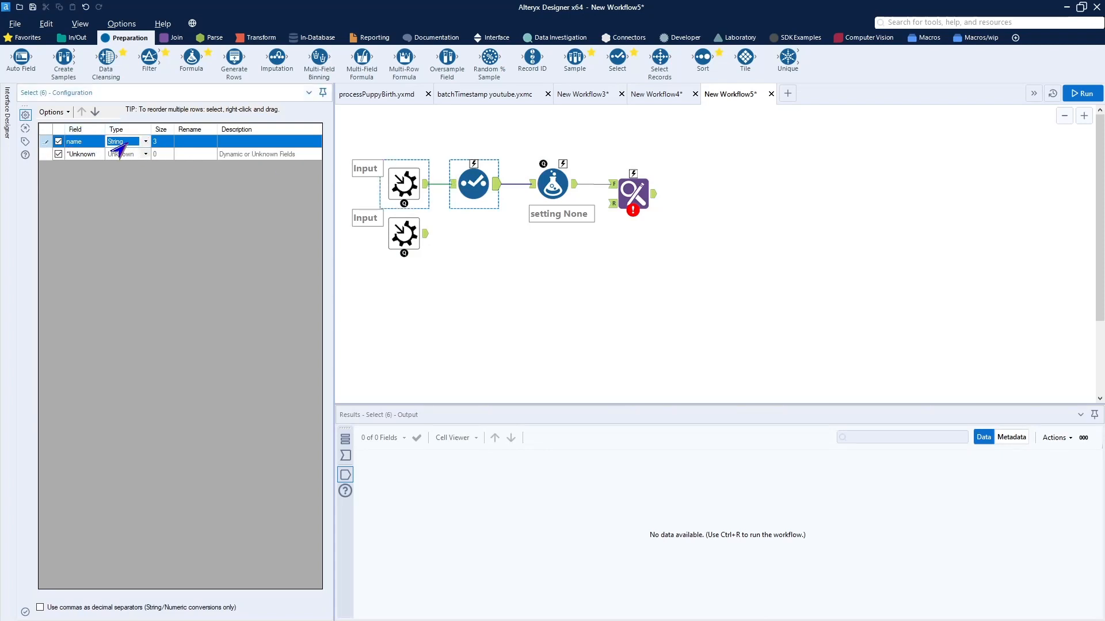
left_click(154, 143)
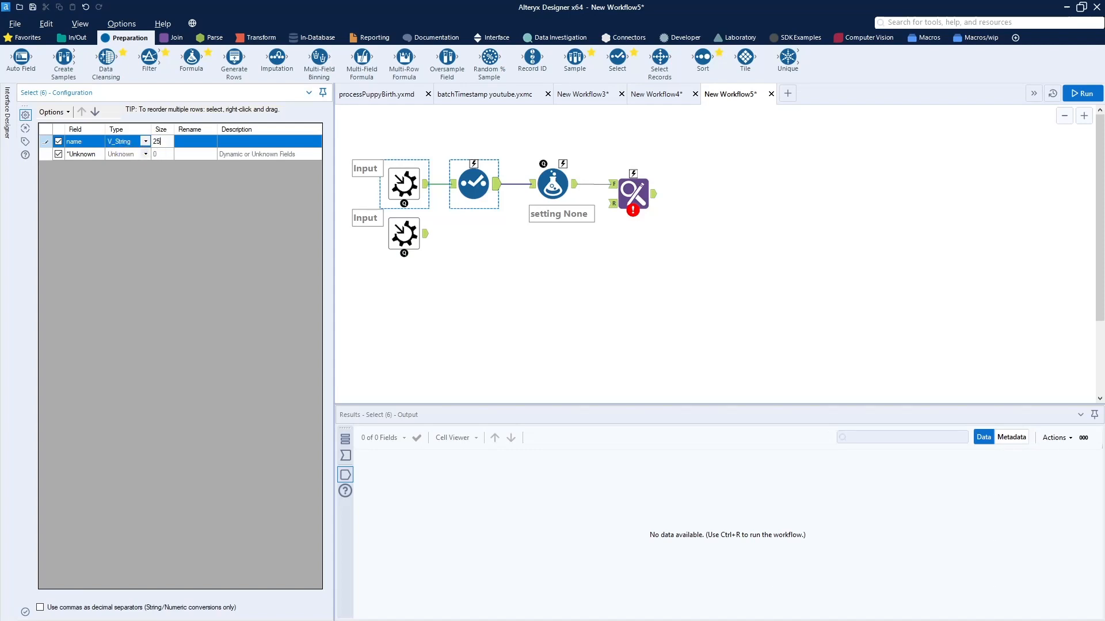
left_click(494, 260)
key("ctrl+r")
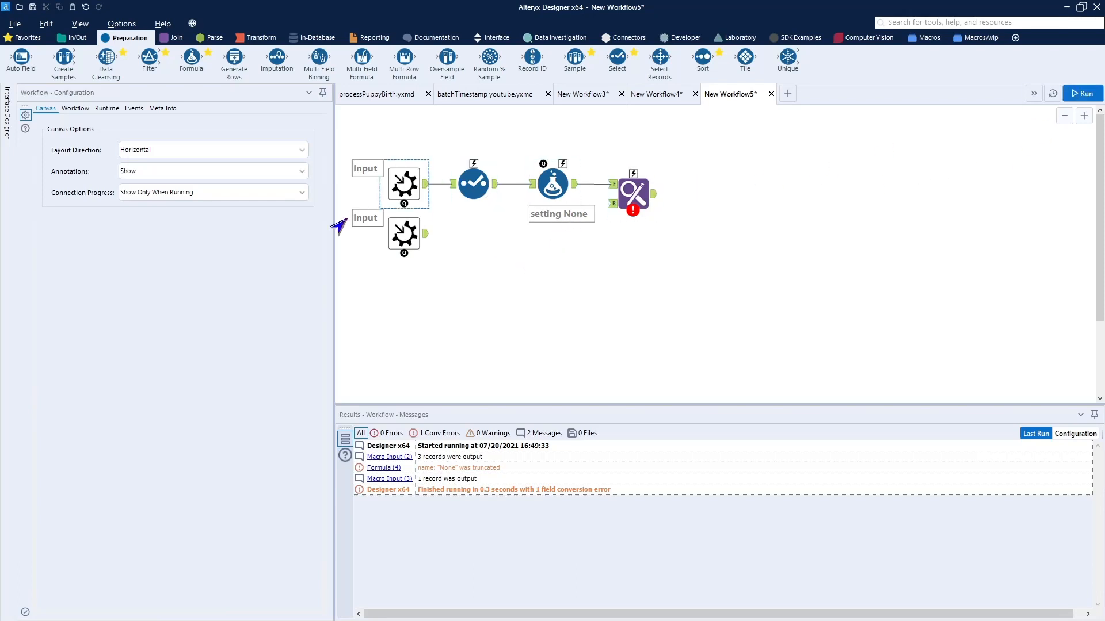
Feed the Dimension Data input into Find Replace, append matchWID on case-insensitive entire-field name matches, and run the workflow
left_click_drag(429, 238, 622, 217)
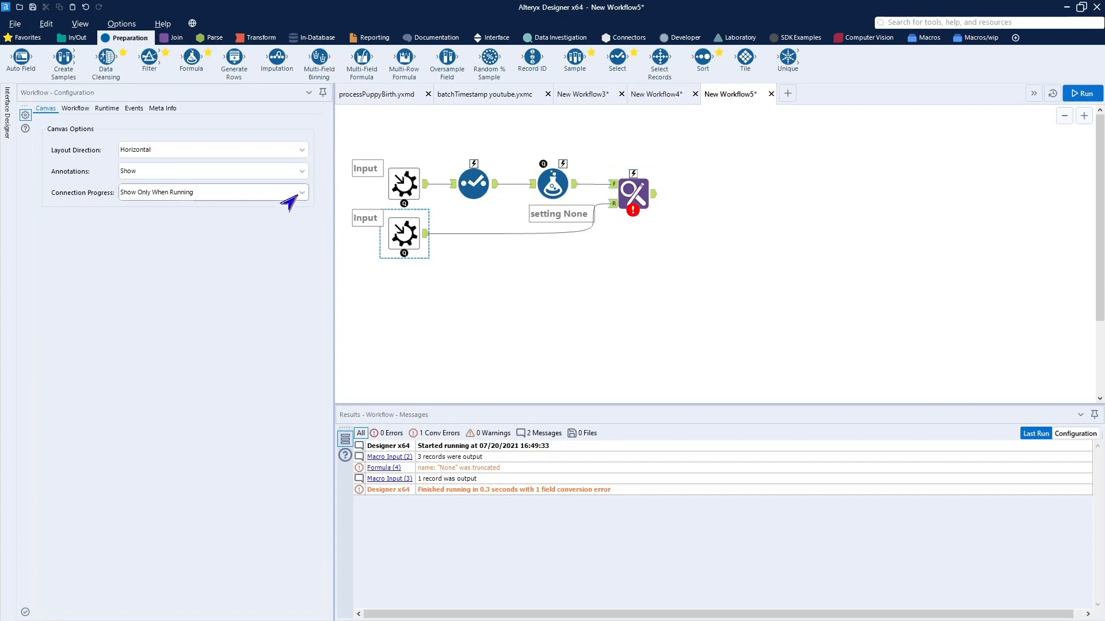
left_click(627, 195)
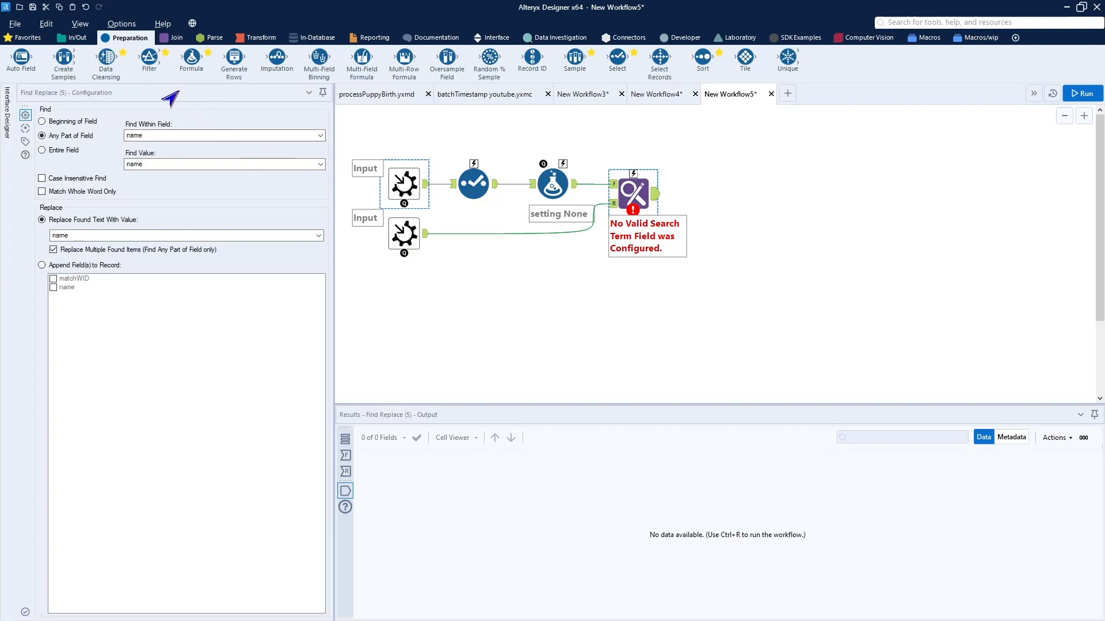
left_click(42, 150)
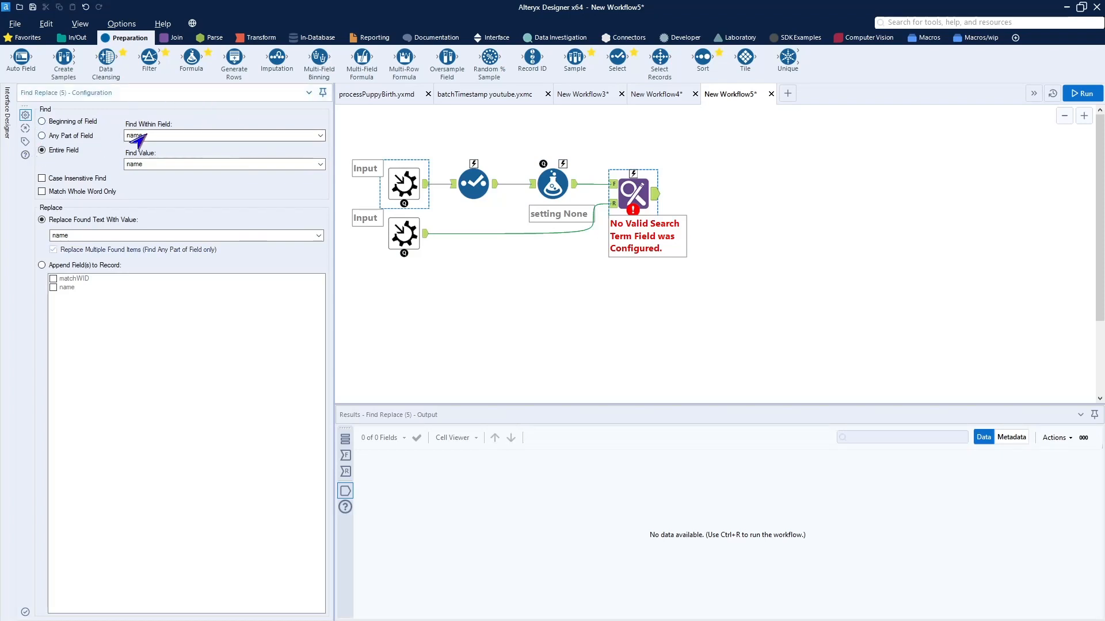
left_click(68, 181)
left_click(40, 267)
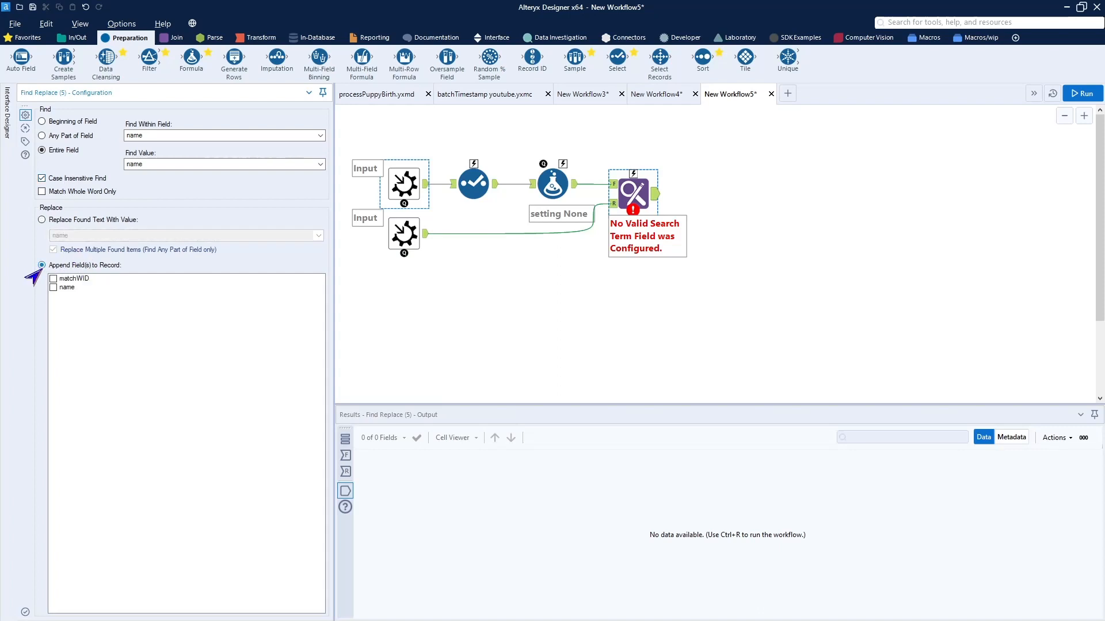
left_click(53, 279)
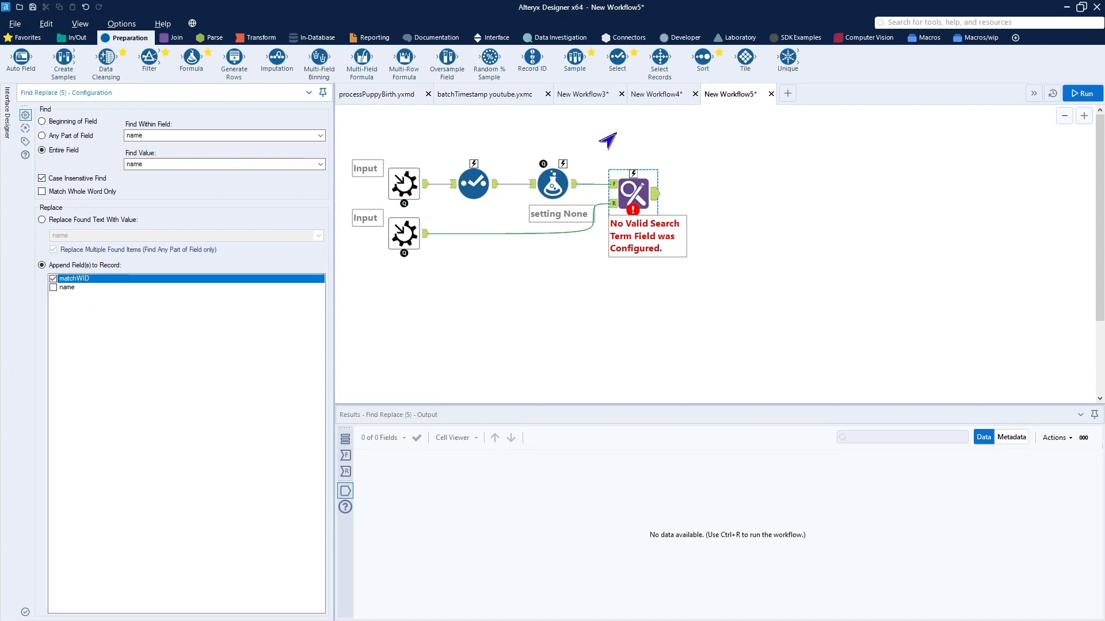
left_click(1070, 94)
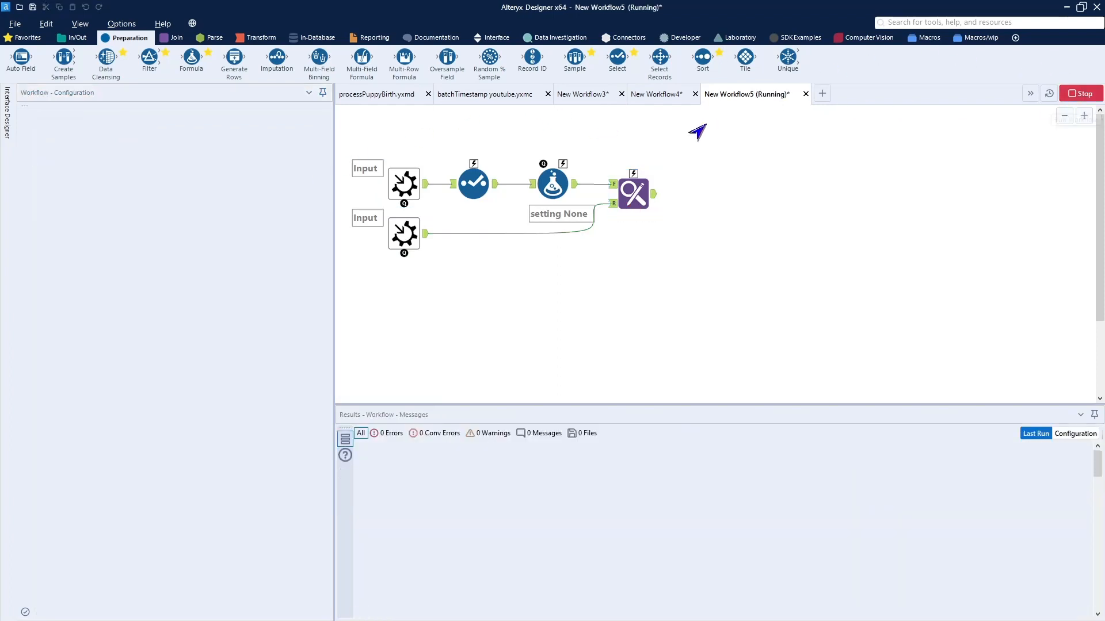
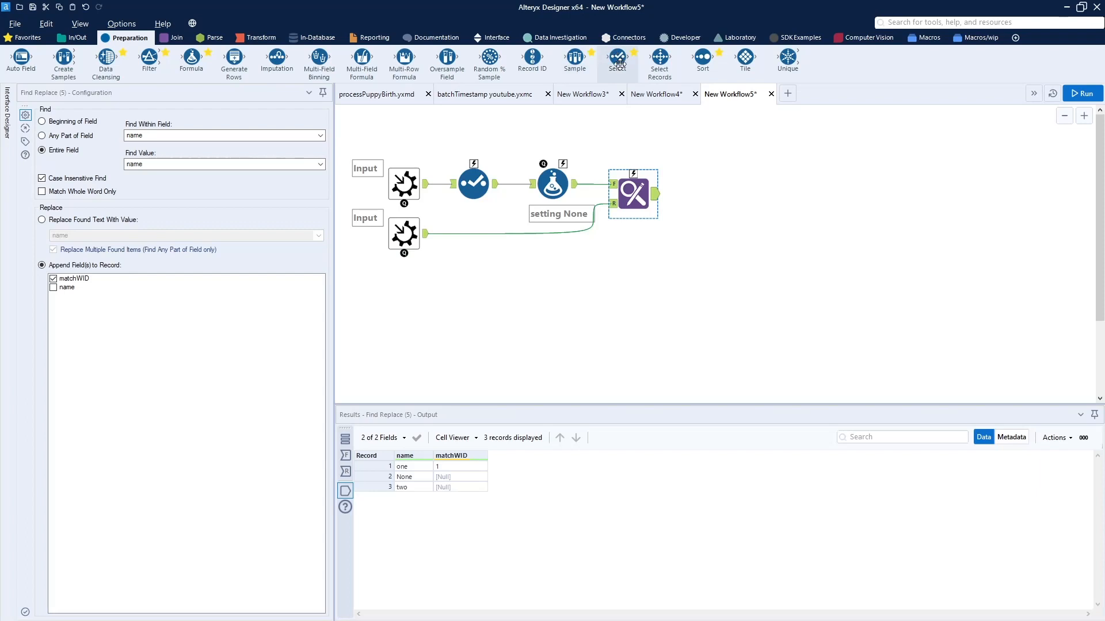
Connect a second Select tool to the Find Replace output and show its field configuration
left_click_drag(617, 58, 704, 194)
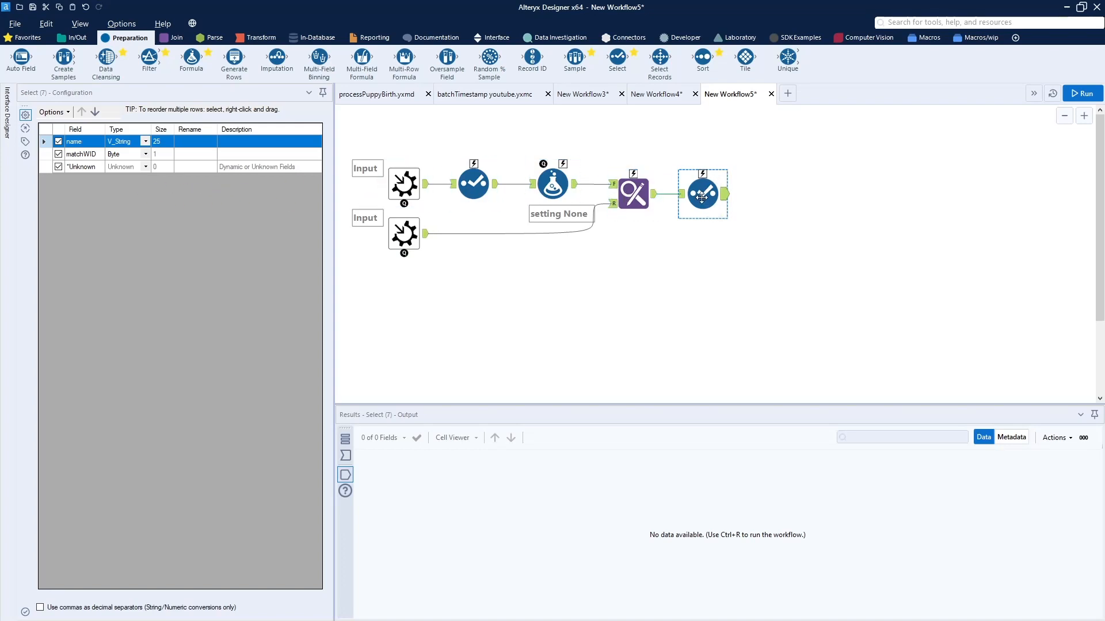
left_click(650, 288)
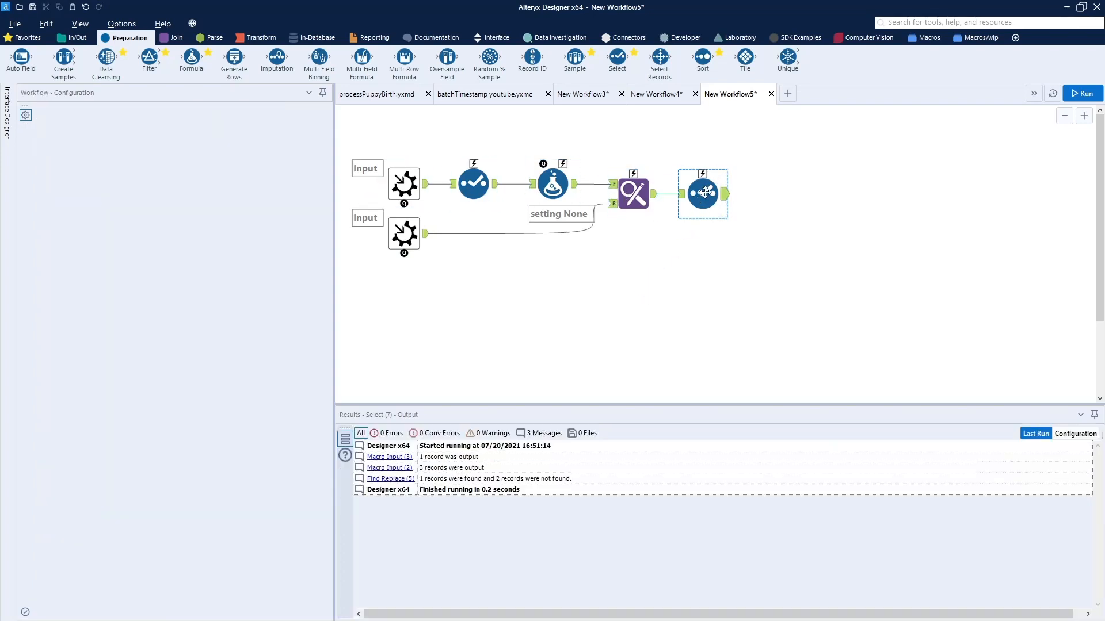
left_click(694, 199)
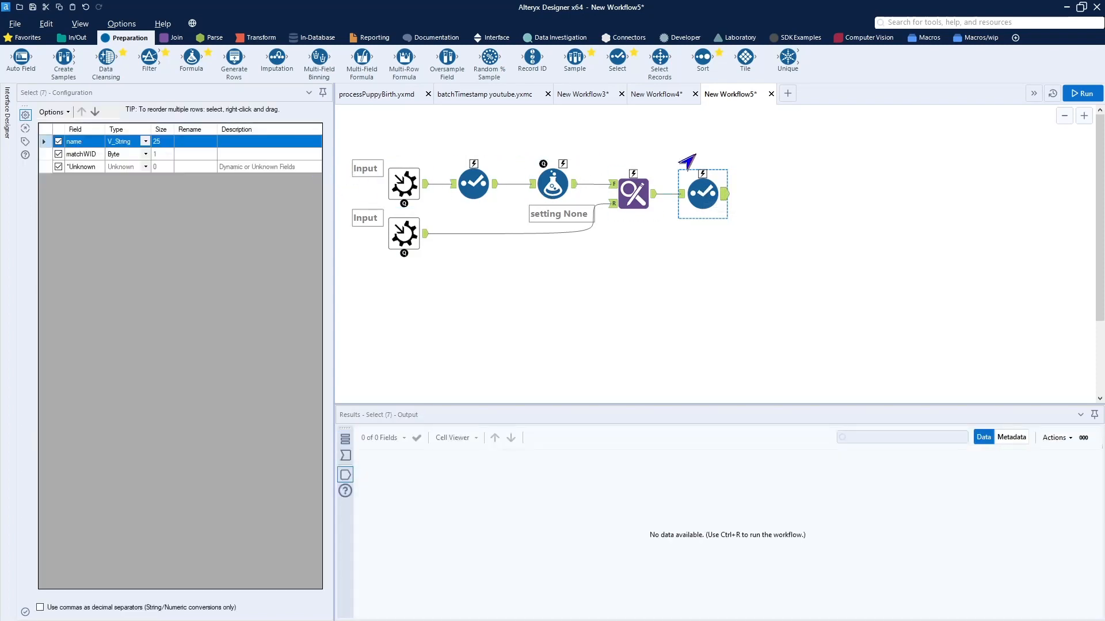
Replace the Select tool after Find Replace with a Formula tool that outputs to the matchWID column
key("Delete")
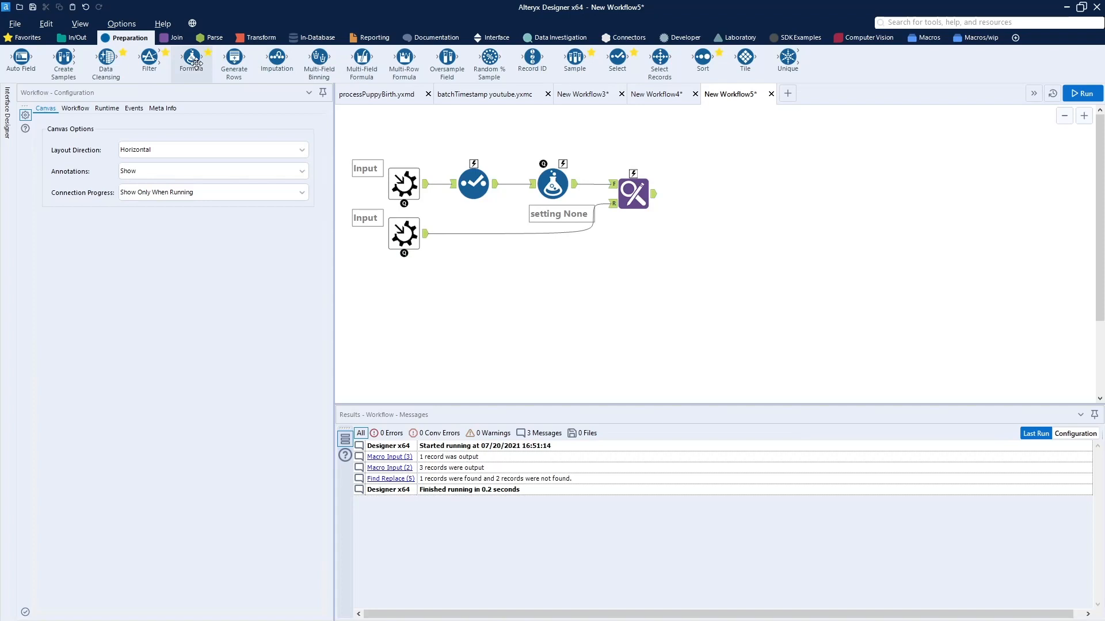
left_click_drag(195, 63, 694, 195)
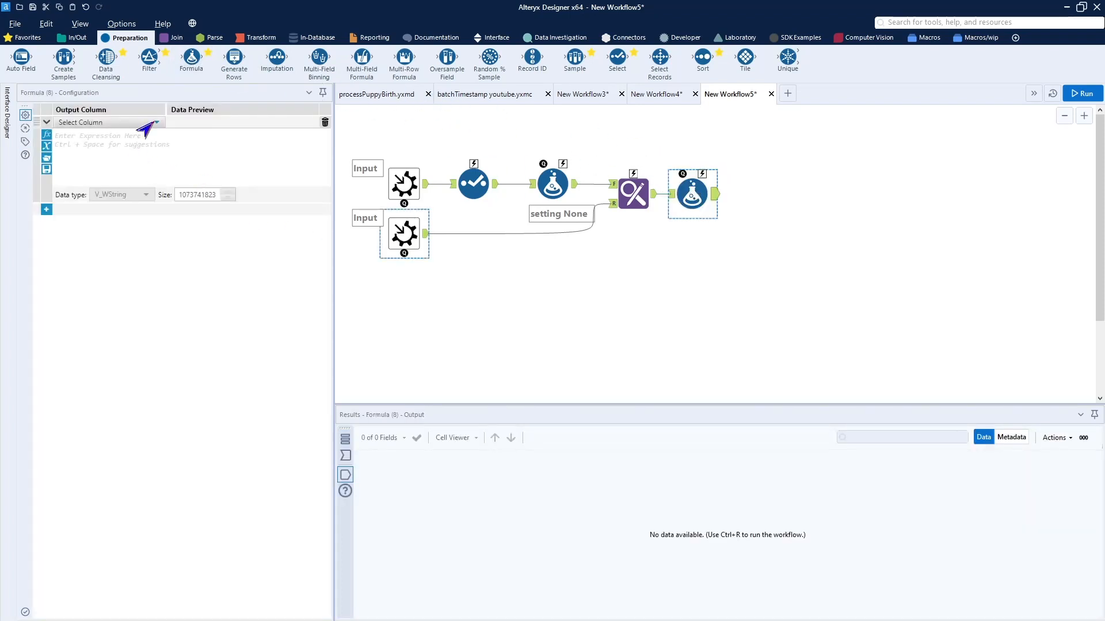
left_click(155, 122)
left_click(115, 165)
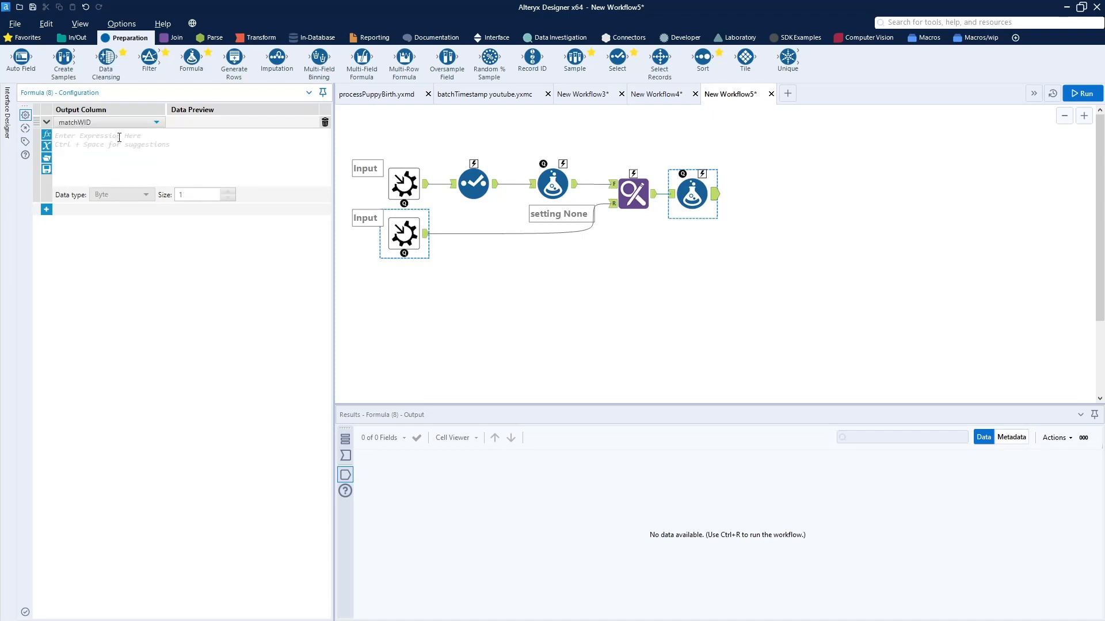
Enter the matchWID expression IIF(IsNull([matchWID]), -1, [matchWID]), space the Formula tool out from Find Replace, and run the workflow
left_click(119, 137)
type("IIF")
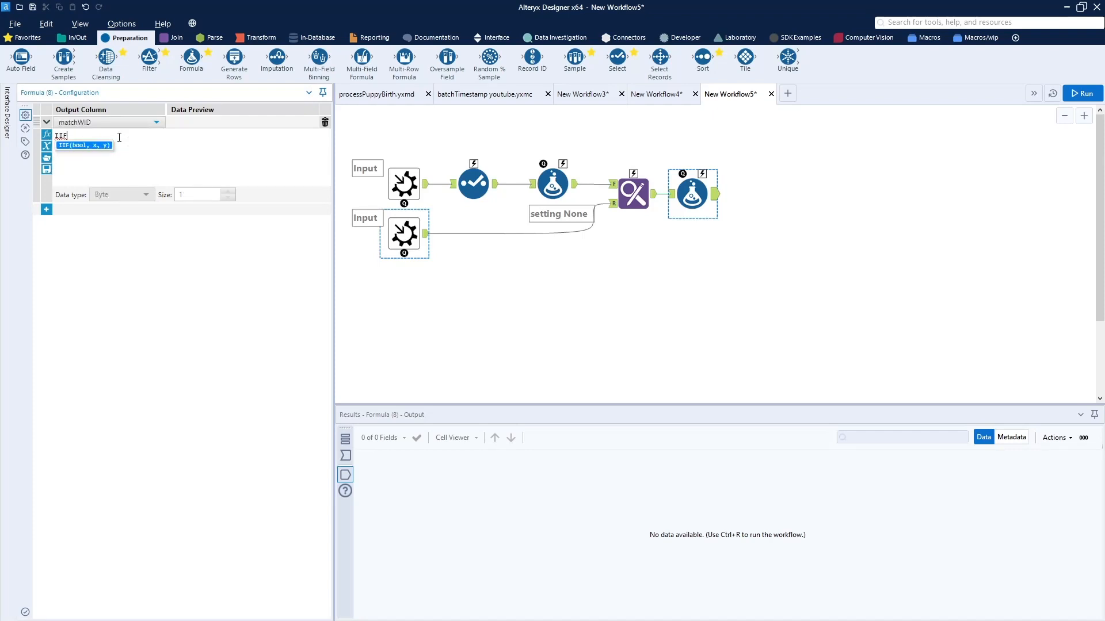
type("(is")
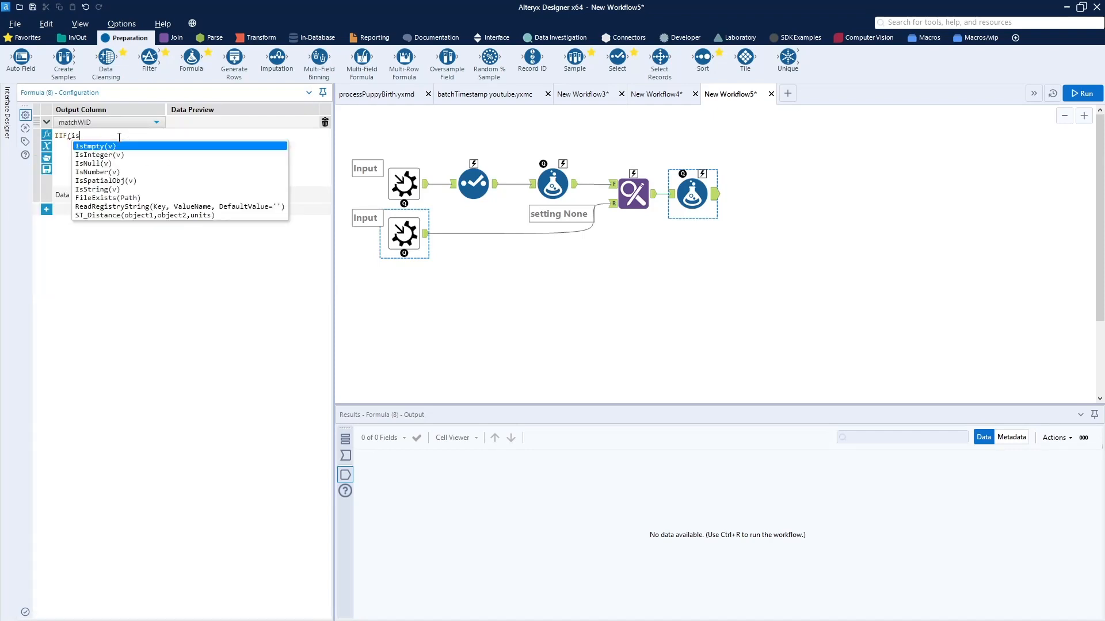
key("Down")
key("Down")
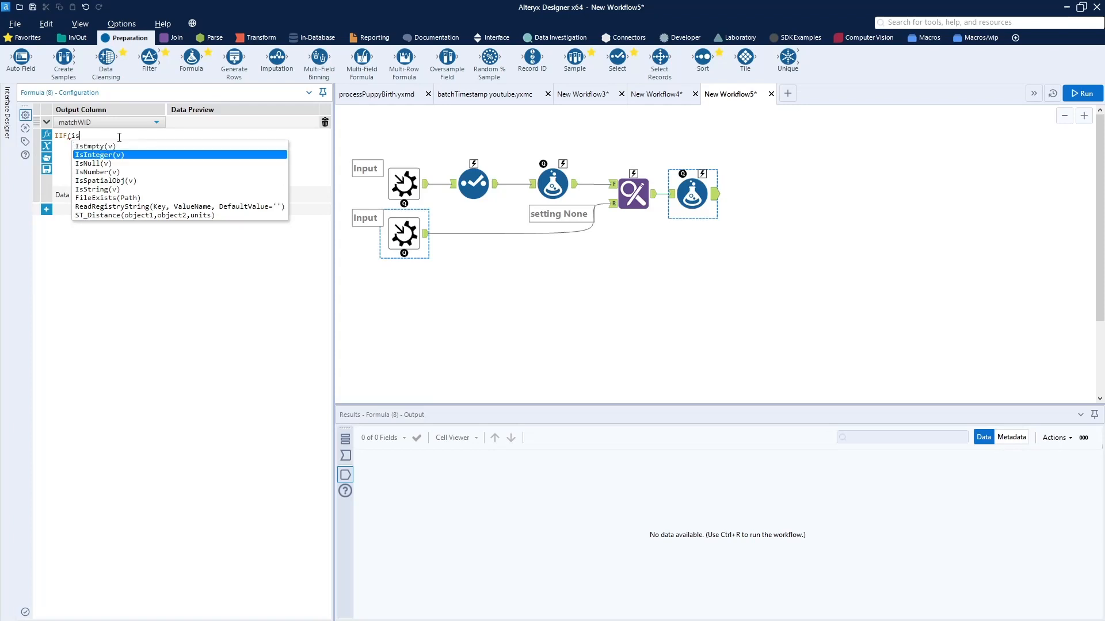
key("Return")
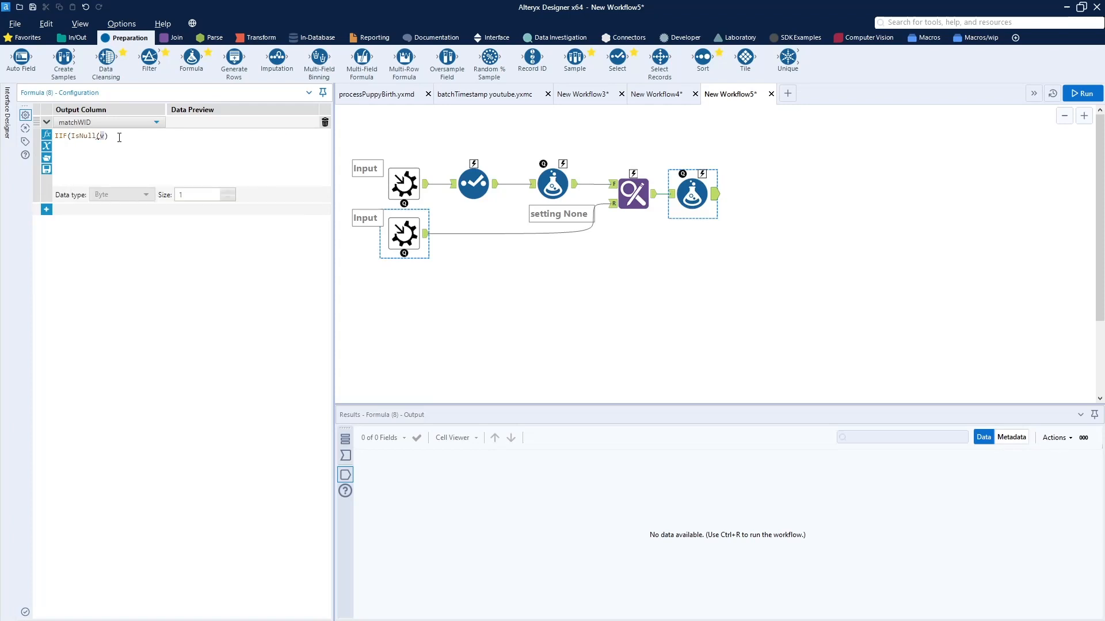
key("BackSpace")
key("Escape")
type("[ma")
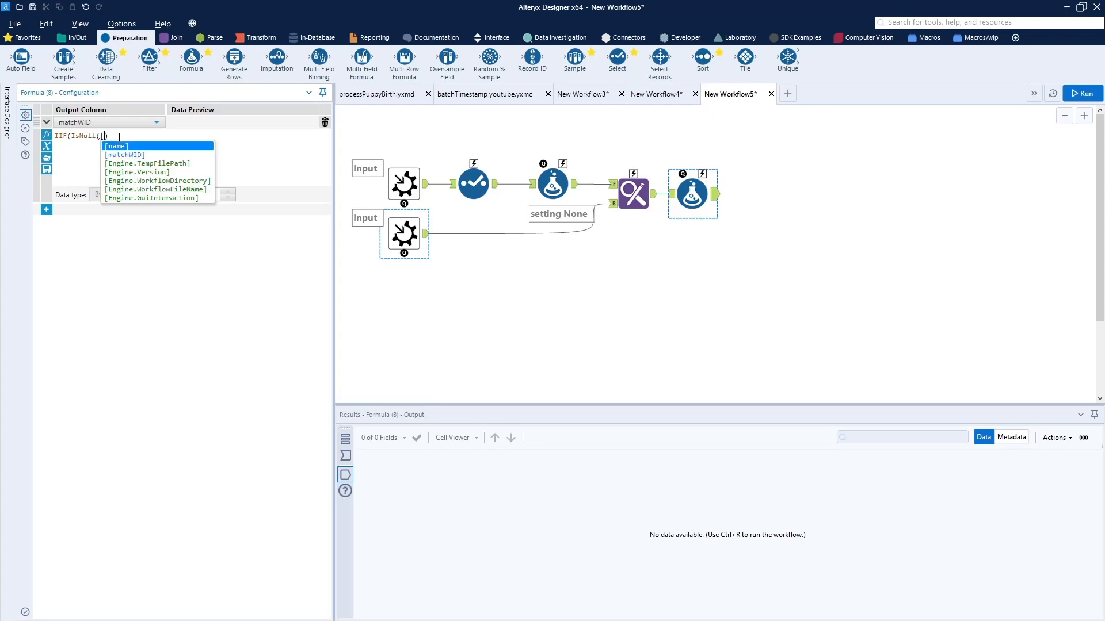
key("Return")
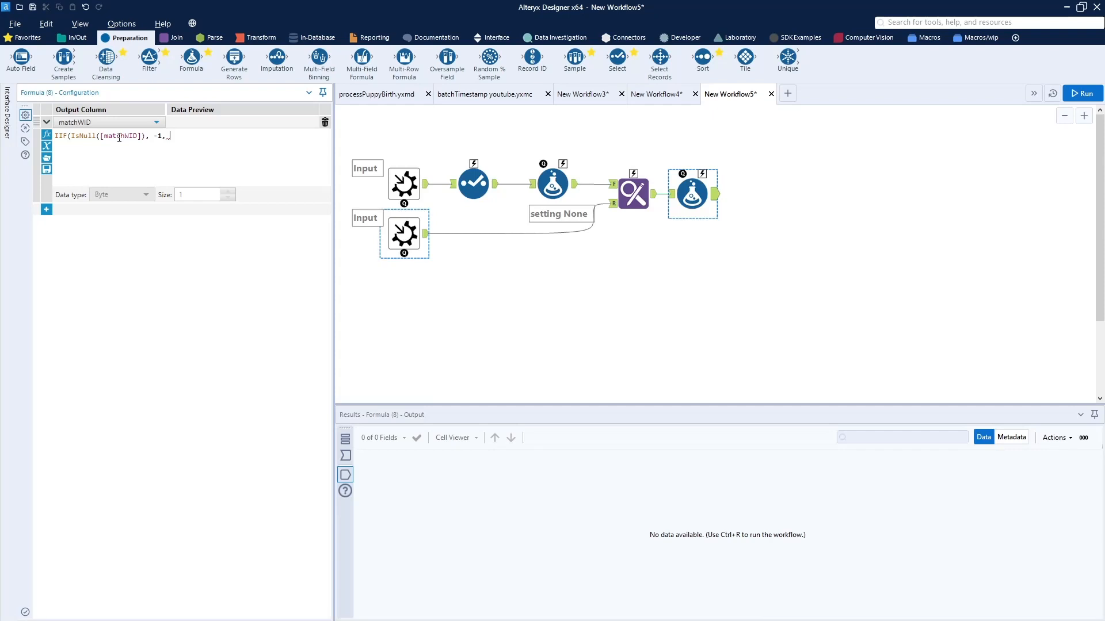
type("[m")
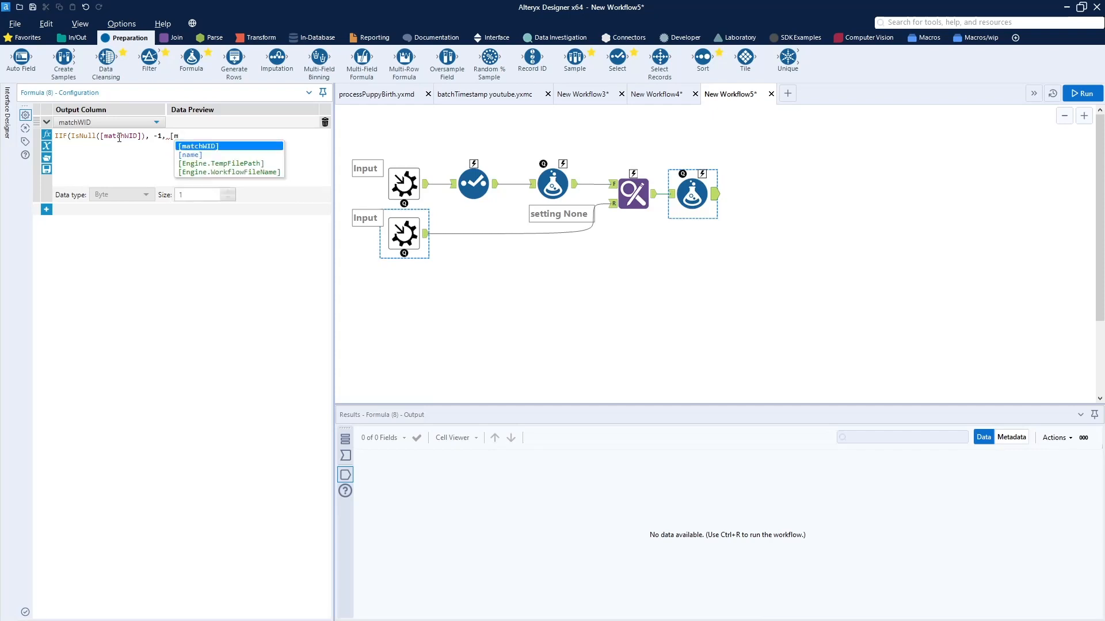
key("Return")
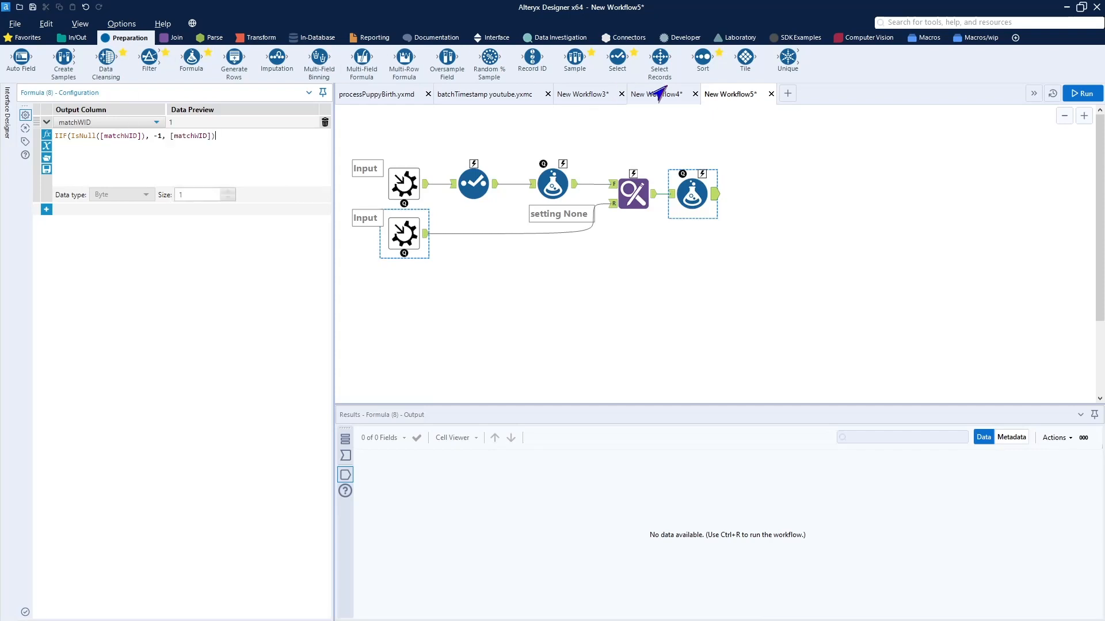
left_click_drag(703, 192, 722, 192)
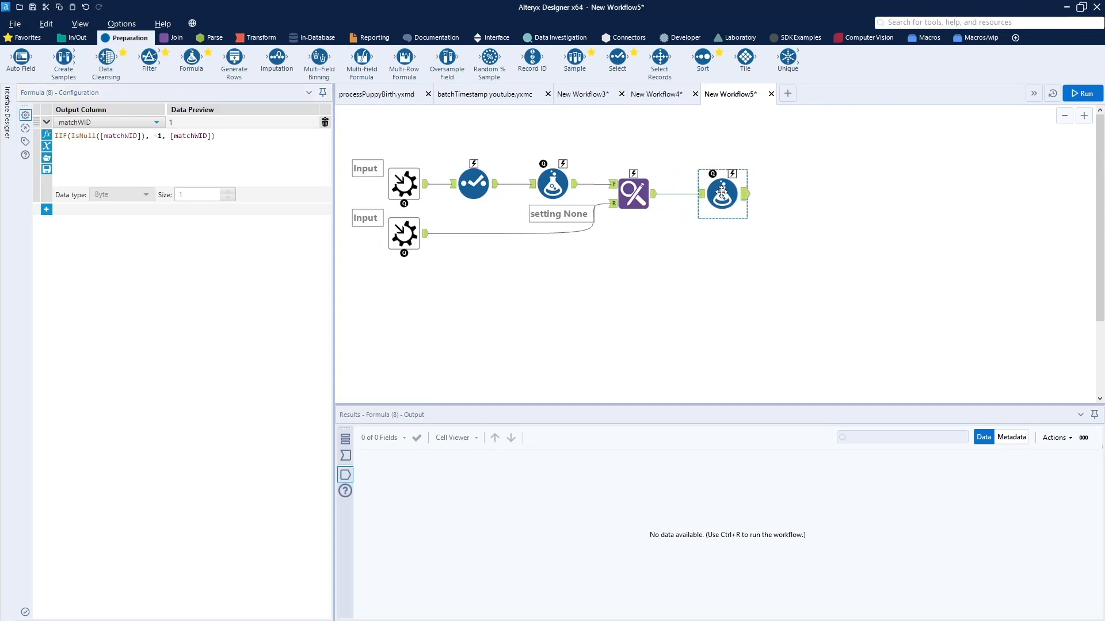
left_click(1079, 94)
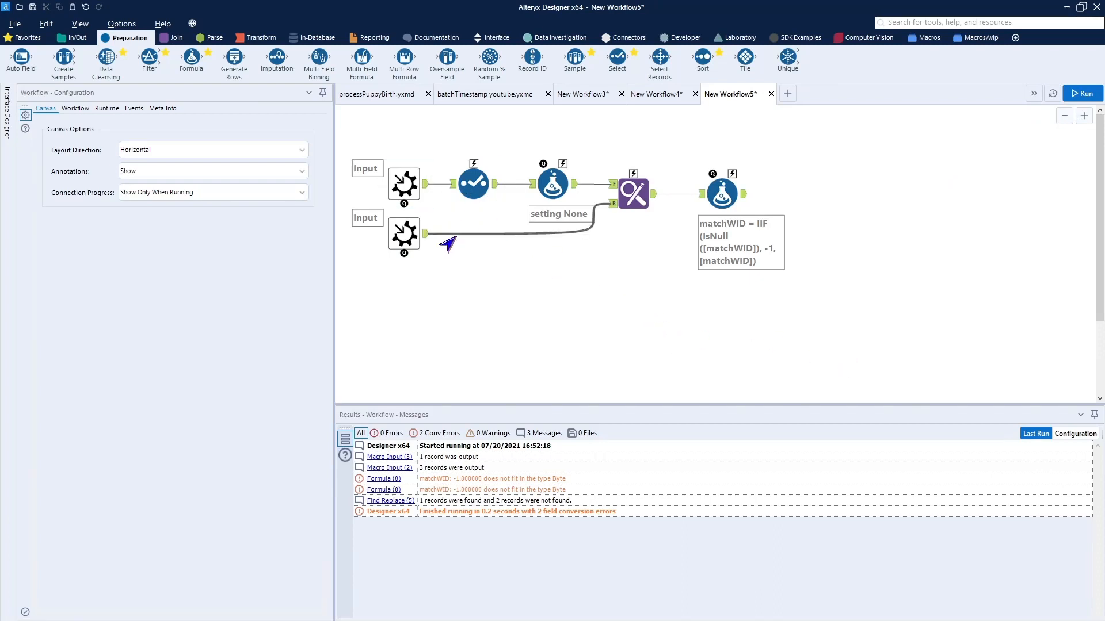
Insert a Select tool between the Dimension Data macro input and Find Replace, and show its field configuration
left_click(391, 187)
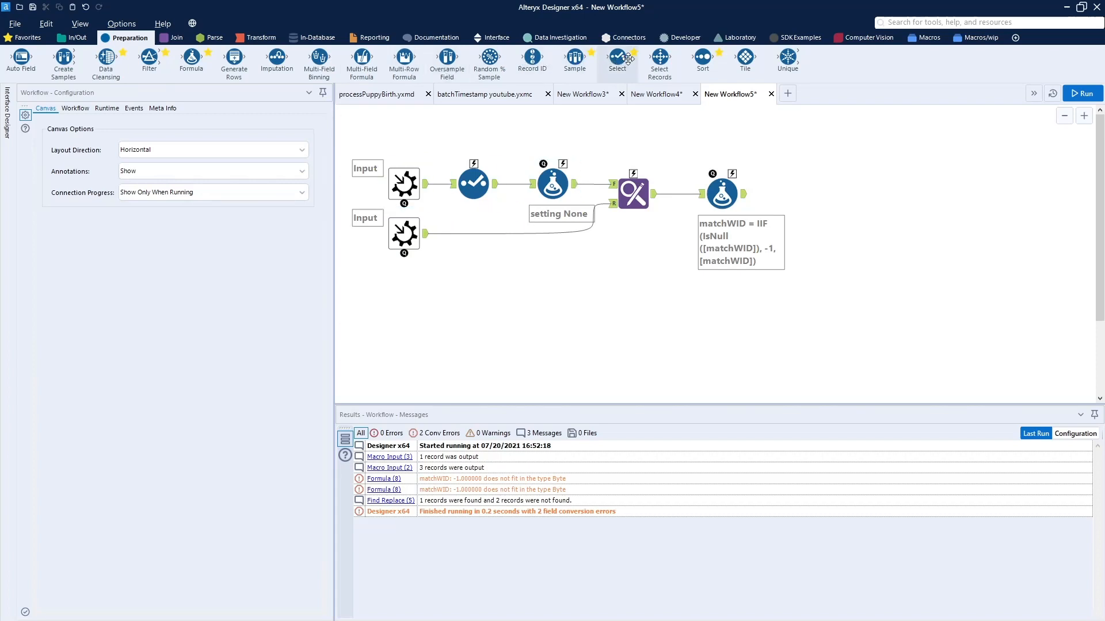
left_click_drag(626, 60, 469, 238)
left_click_drag(467, 238, 477, 238)
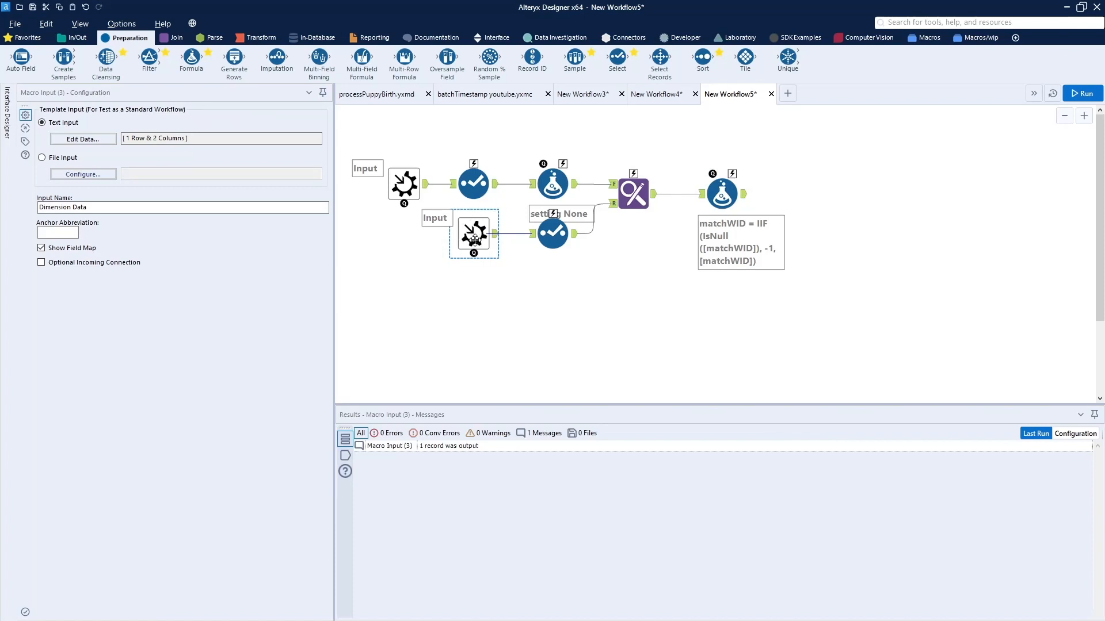
left_click(544, 236, "ctrl")
left_click(544, 236)
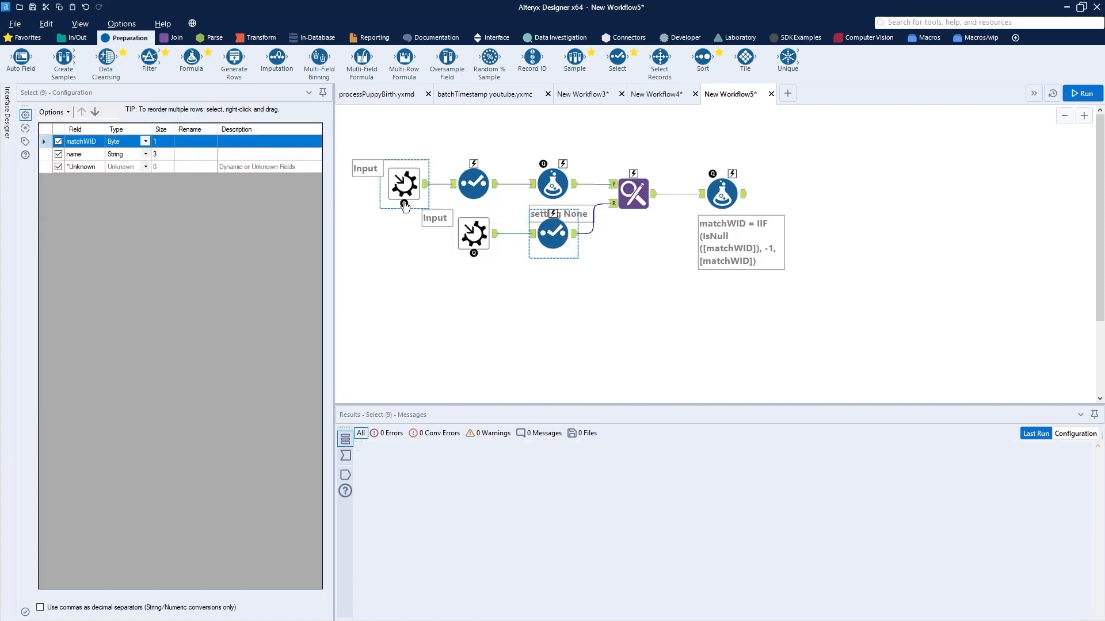
Set matchWID to type Int32 in the dimension Select tool, rerun the workflow, and view the last Formula tool's output
left_click(144, 141)
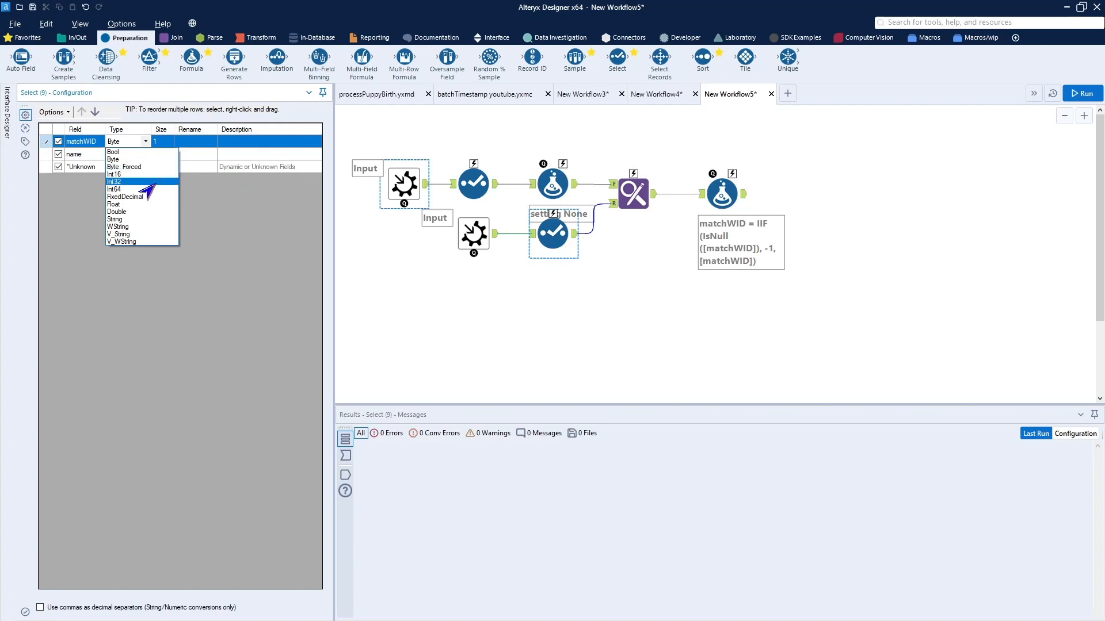
left_click(138, 182)
left_click(923, 194)
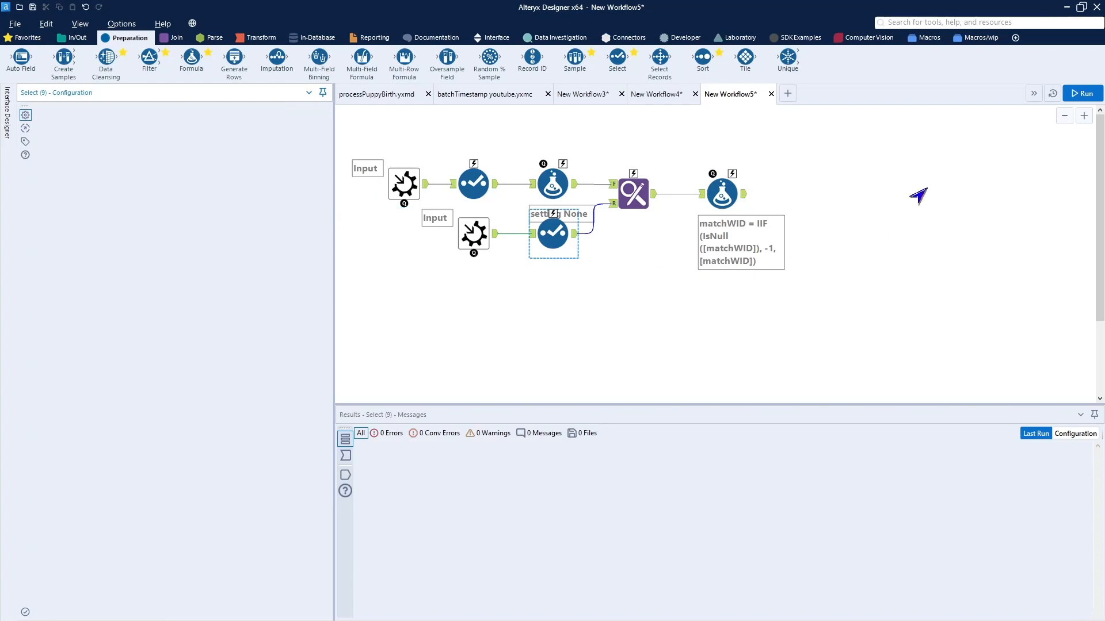
left_click(1084, 94)
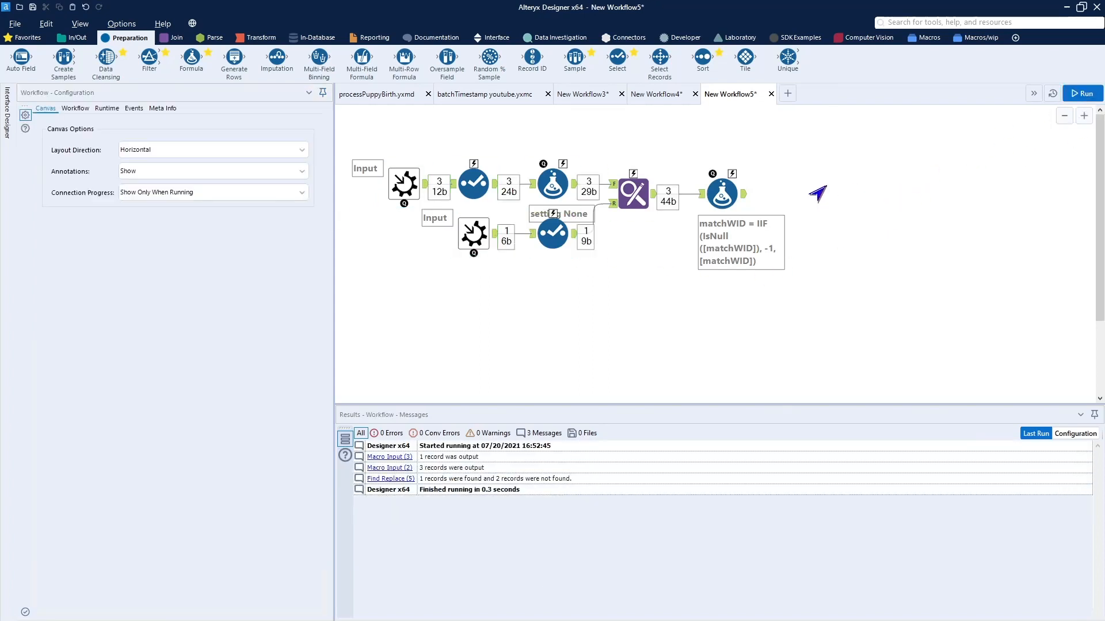
left_click(744, 200)
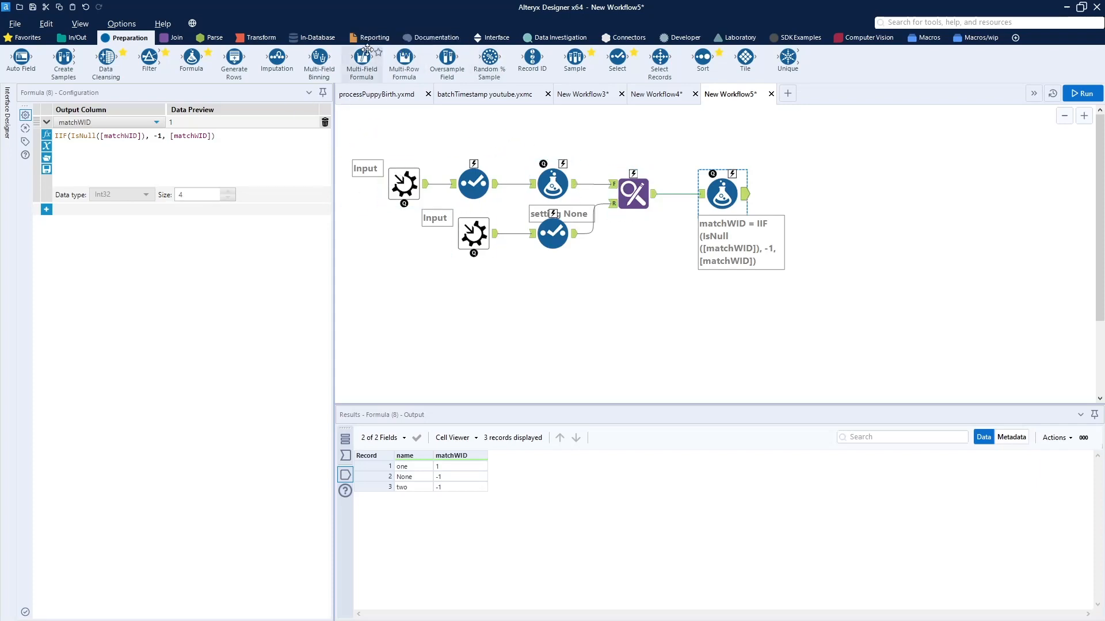
Connect a Macro Output tool to the output of the matchWID Formula tool
left_click(478, 39)
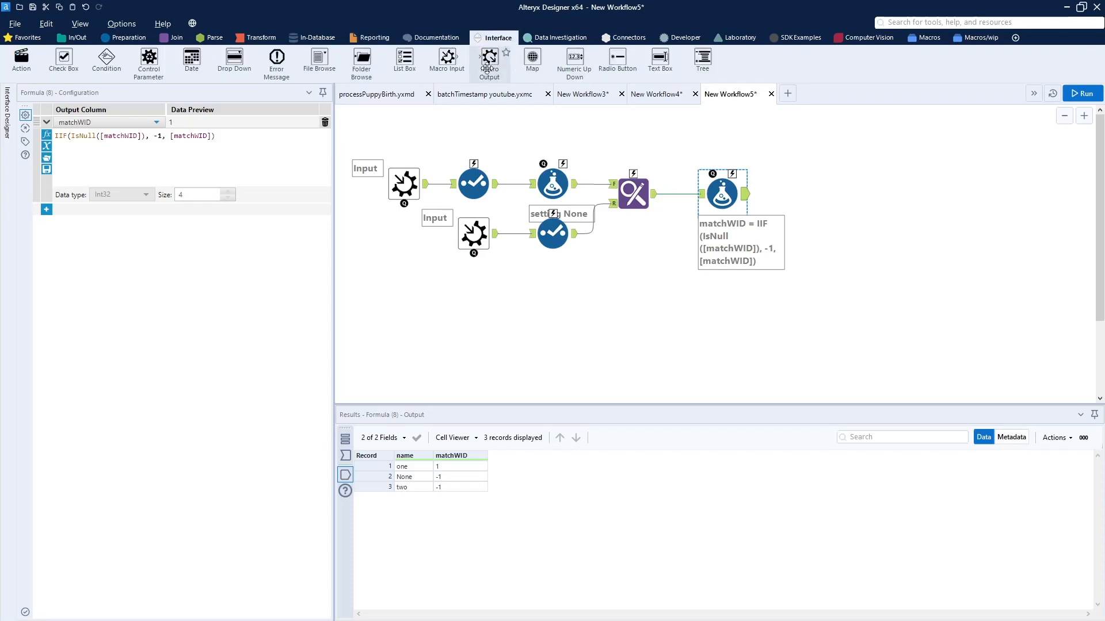
left_click_drag(489, 58, 811, 191)
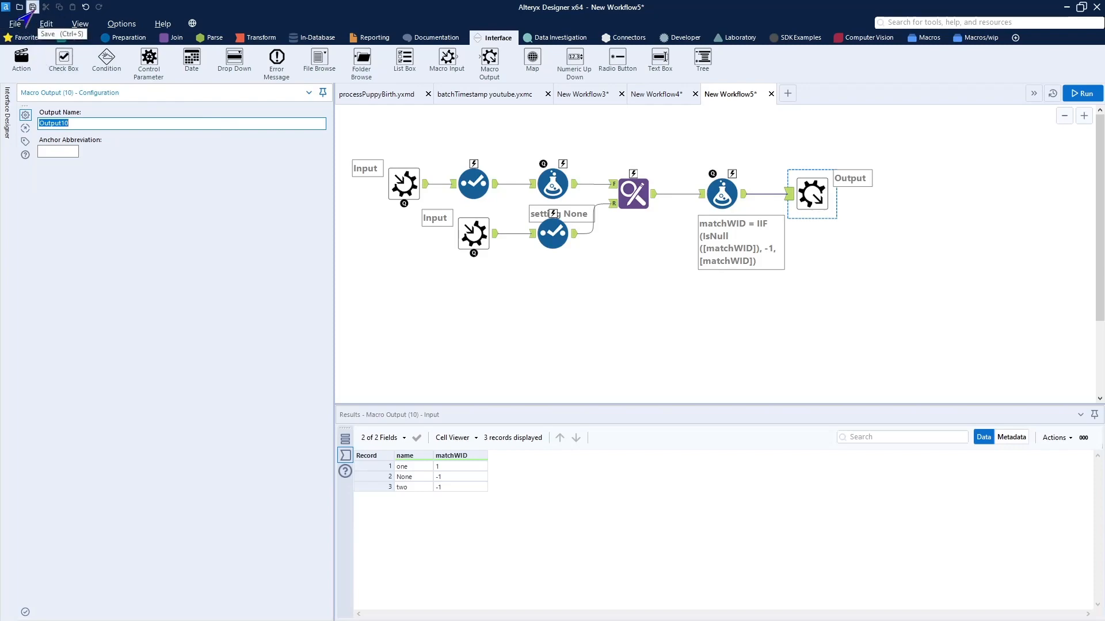
Save the workflow as a macro named "dimensionLookup youtube" in the macros folder
left_click(32, 7)
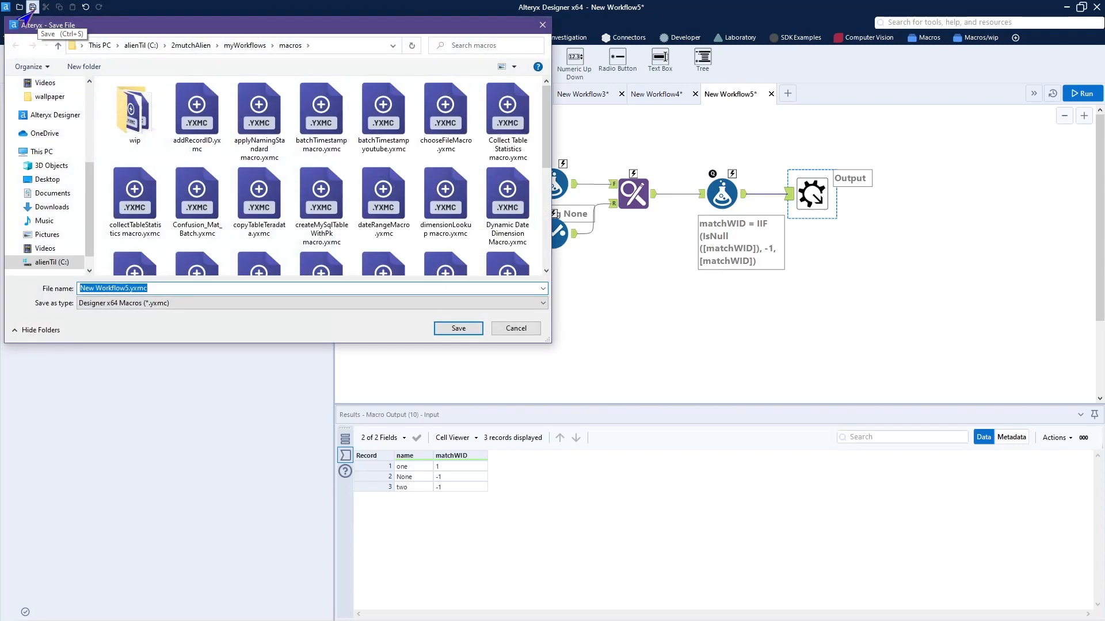
left_click(542, 24)
left_click(15, 23)
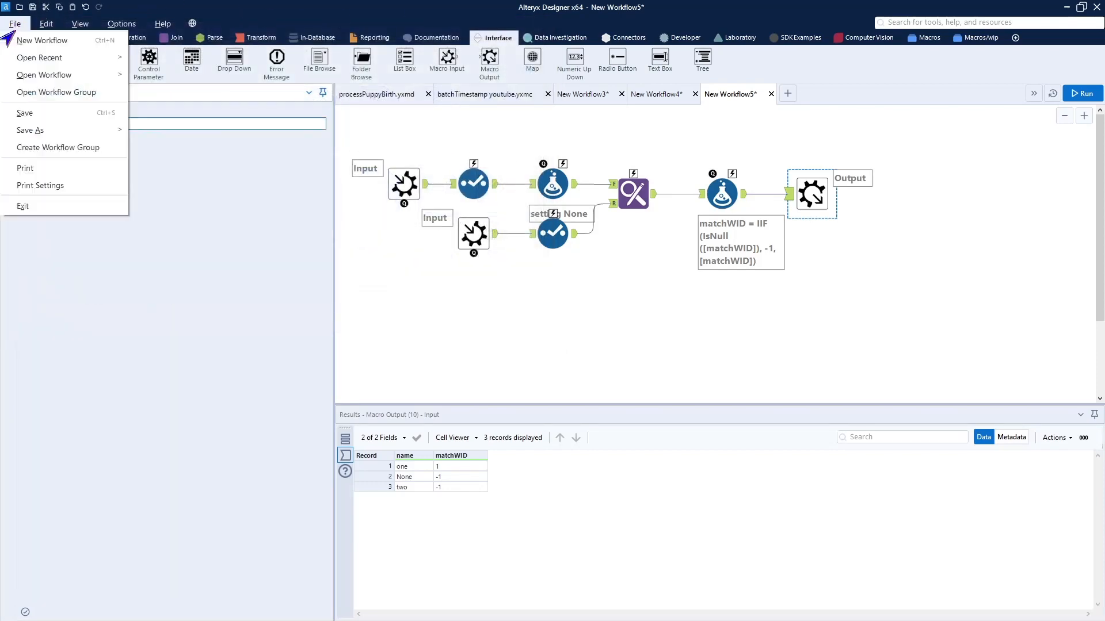
mouse_move(44, 133)
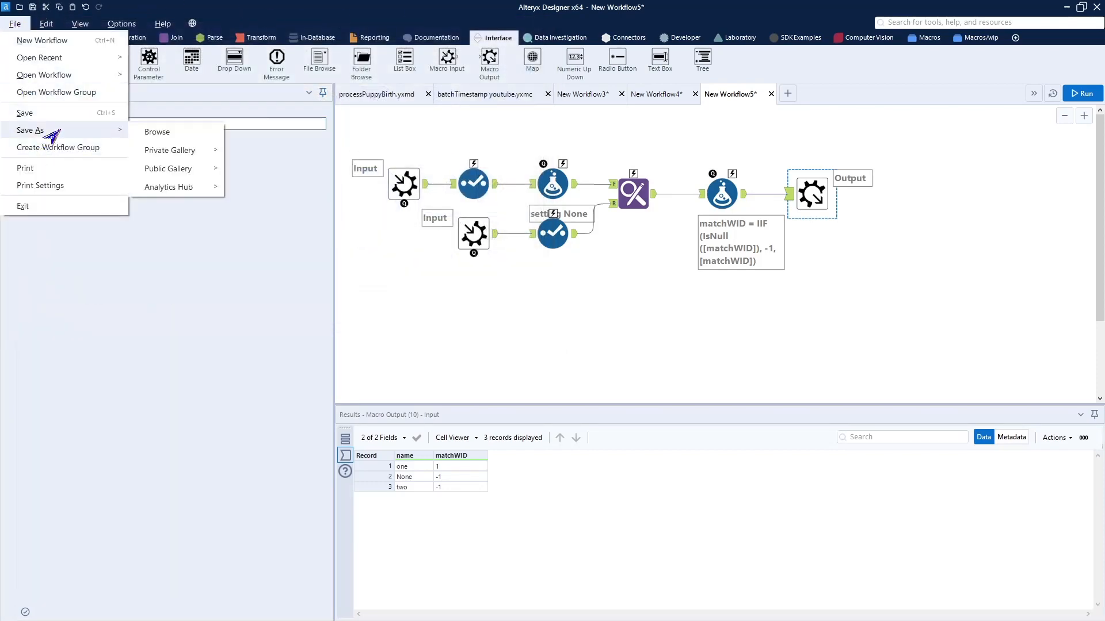
left_click(154, 139)
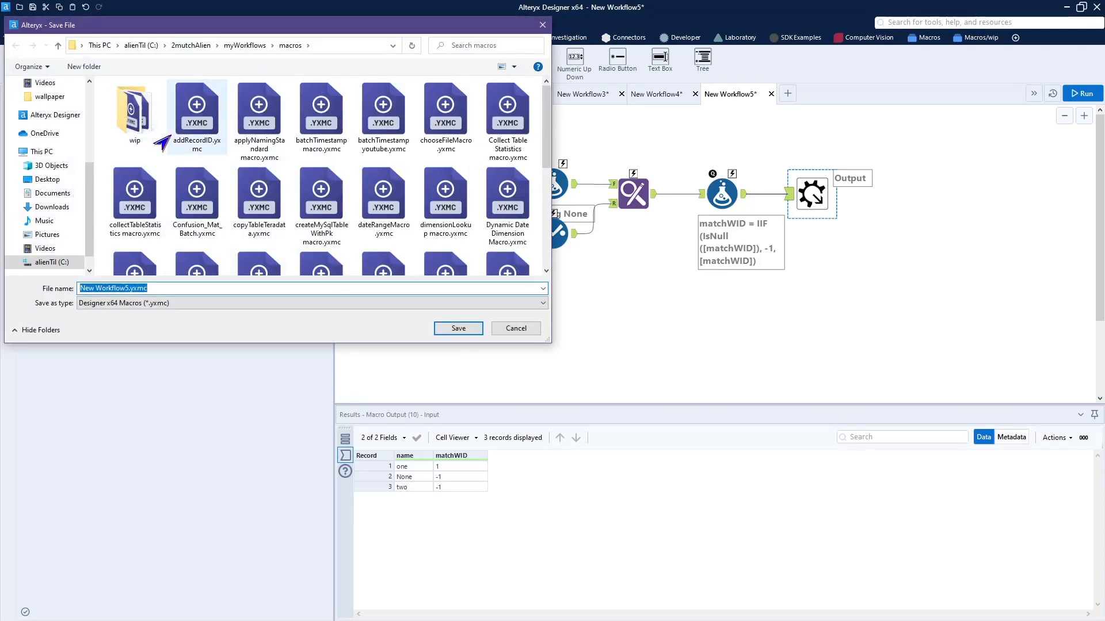
right_click(238, 50)
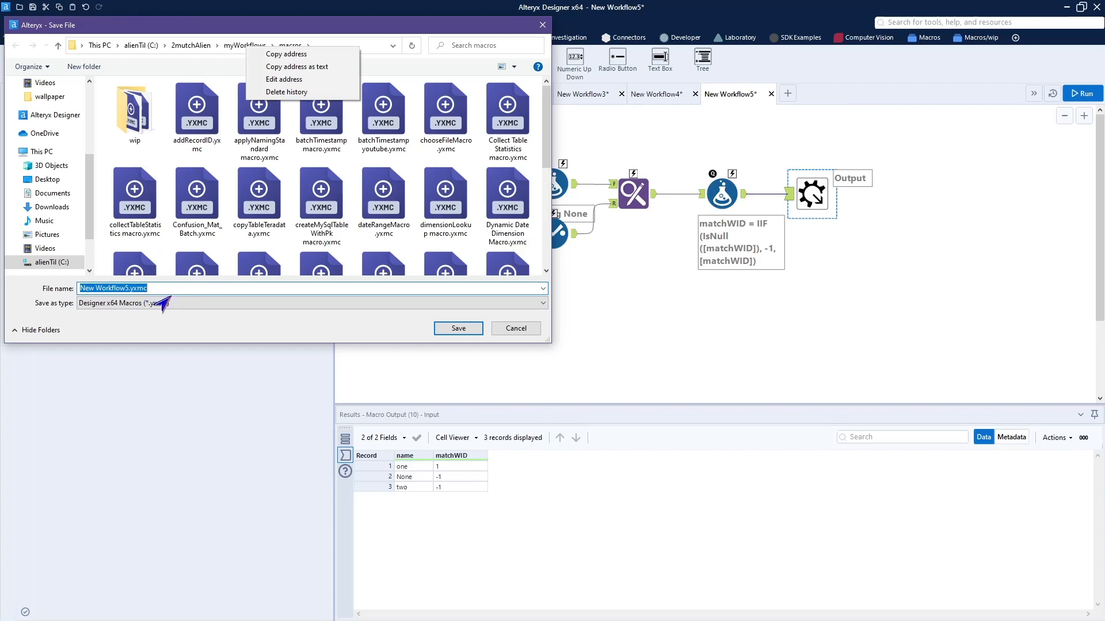
key("Escape")
type("imension")
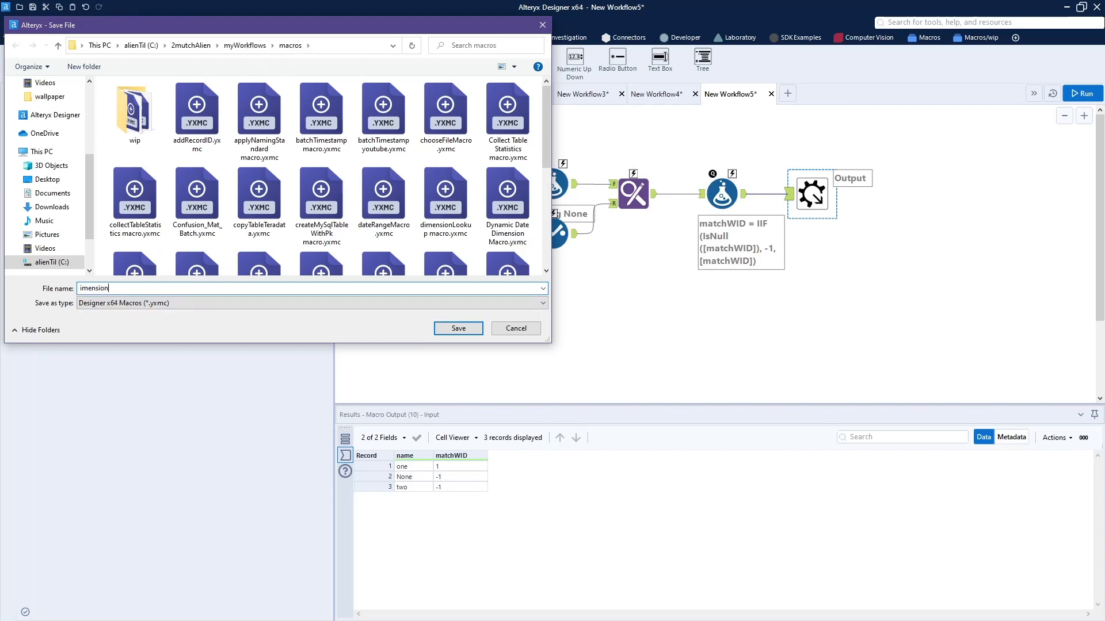
key("BackSpace")
key("BackSpace")
type("dim")
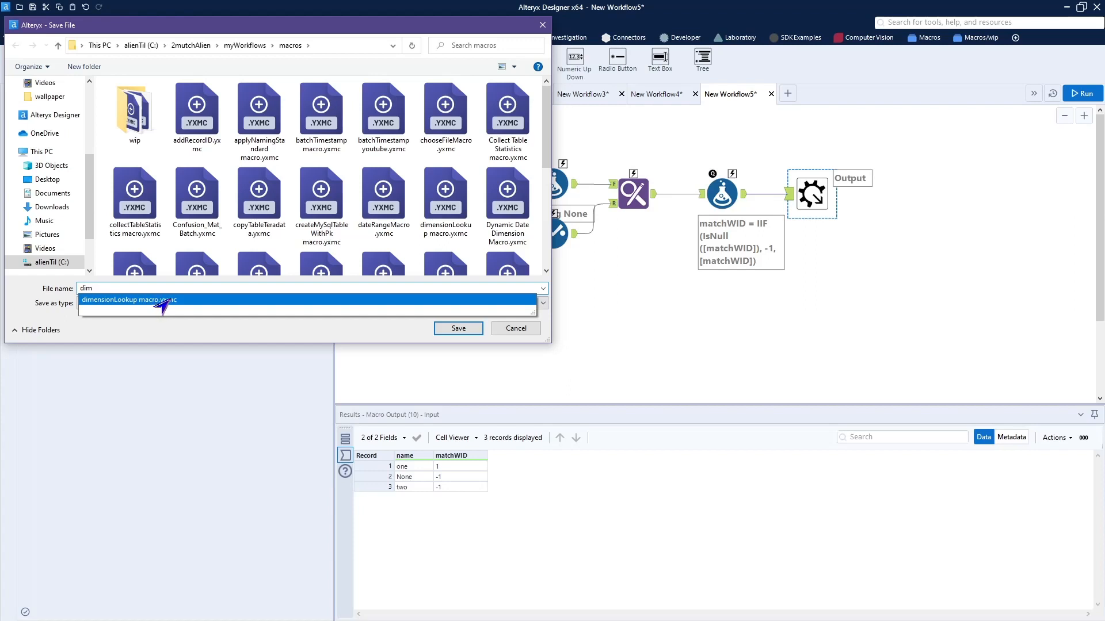
left_click(162, 301)
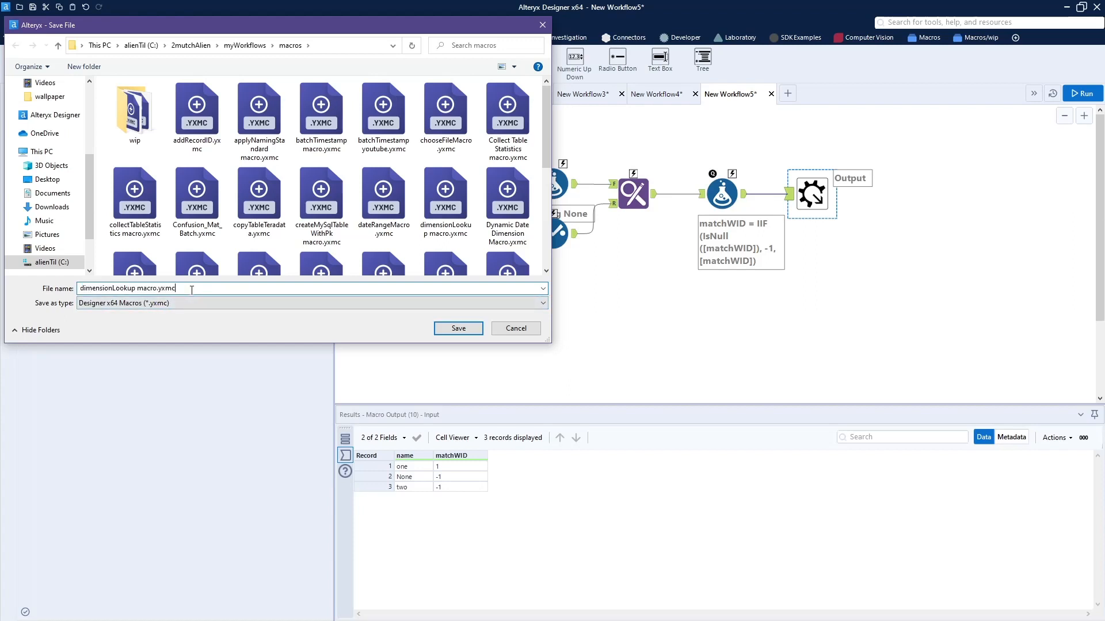
key("BackSpace")
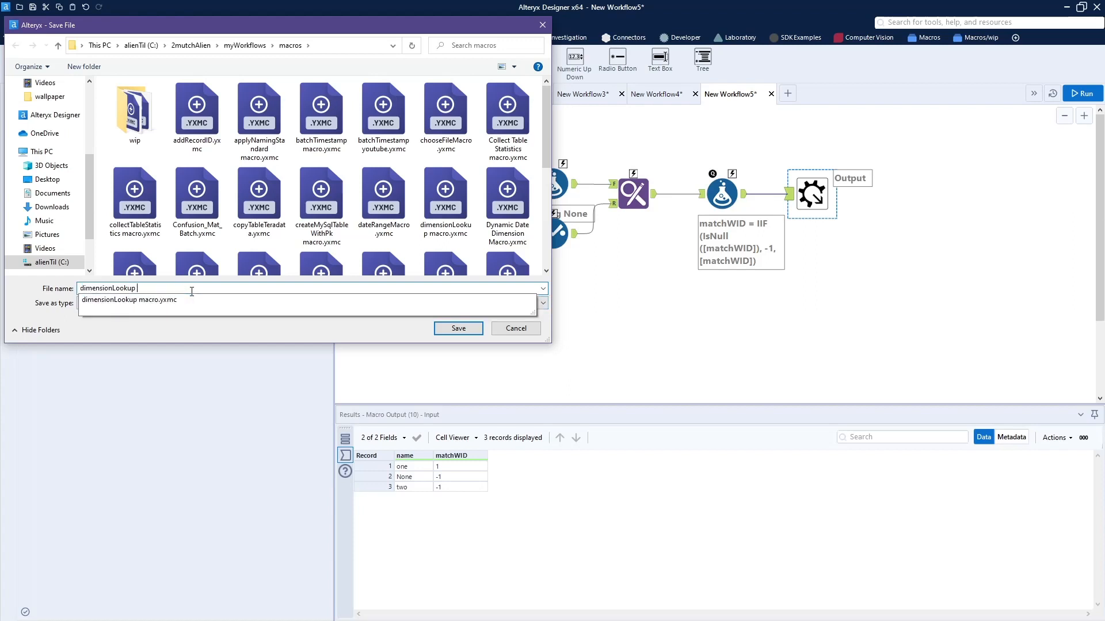
type("y")
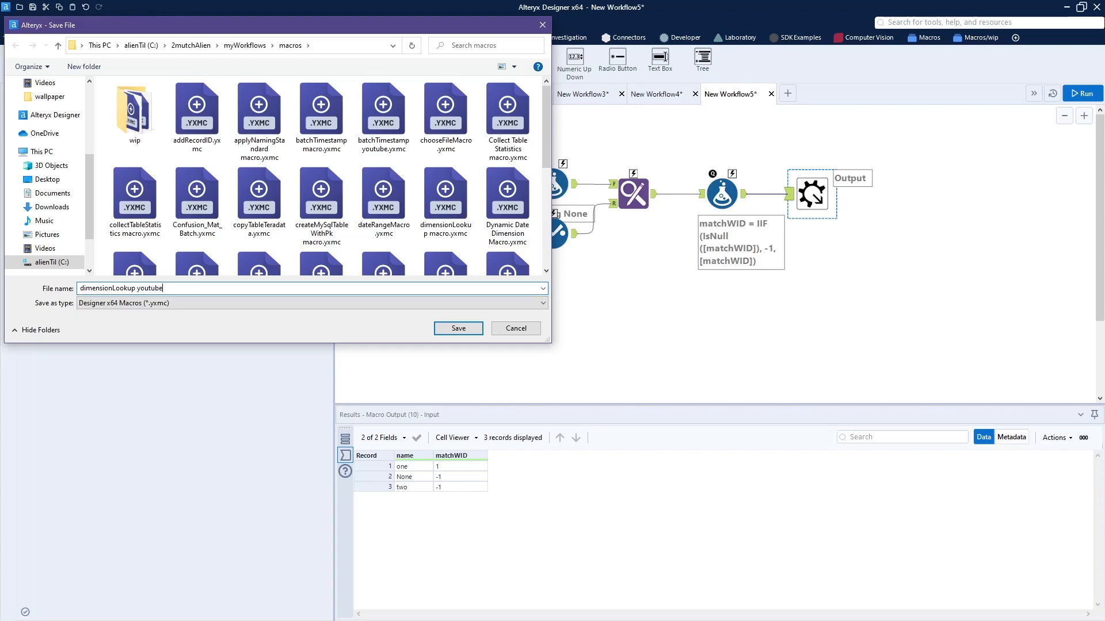
type("outube")
key("Return")
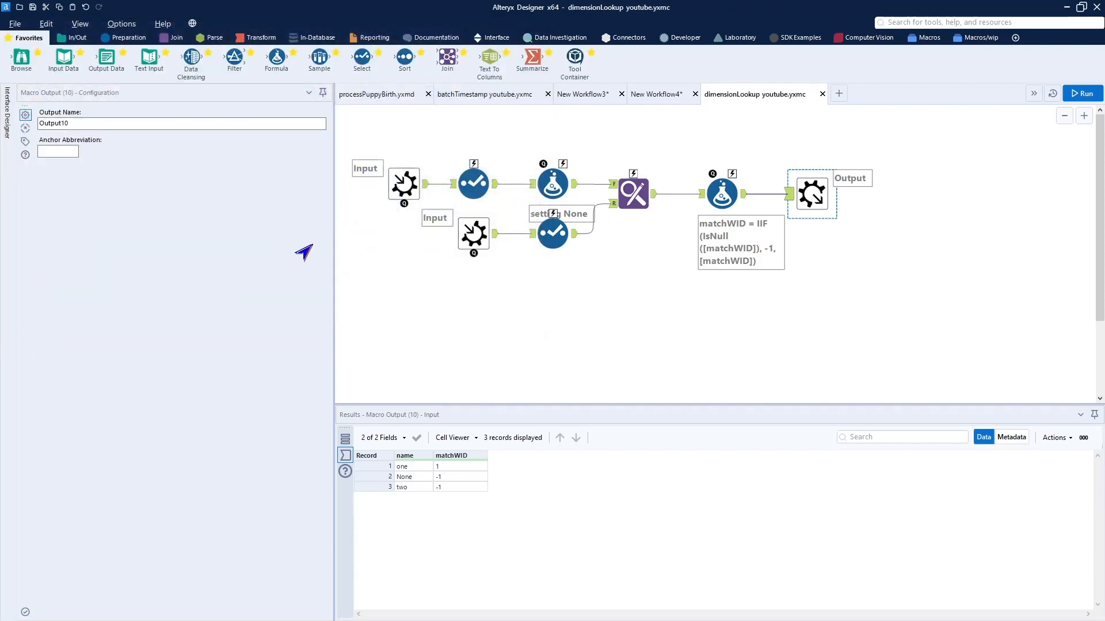
Set the dimensionLookup youtube macro to use a custom icon from the image coffee012.jpg in the macros folder
left_click(6, 122)
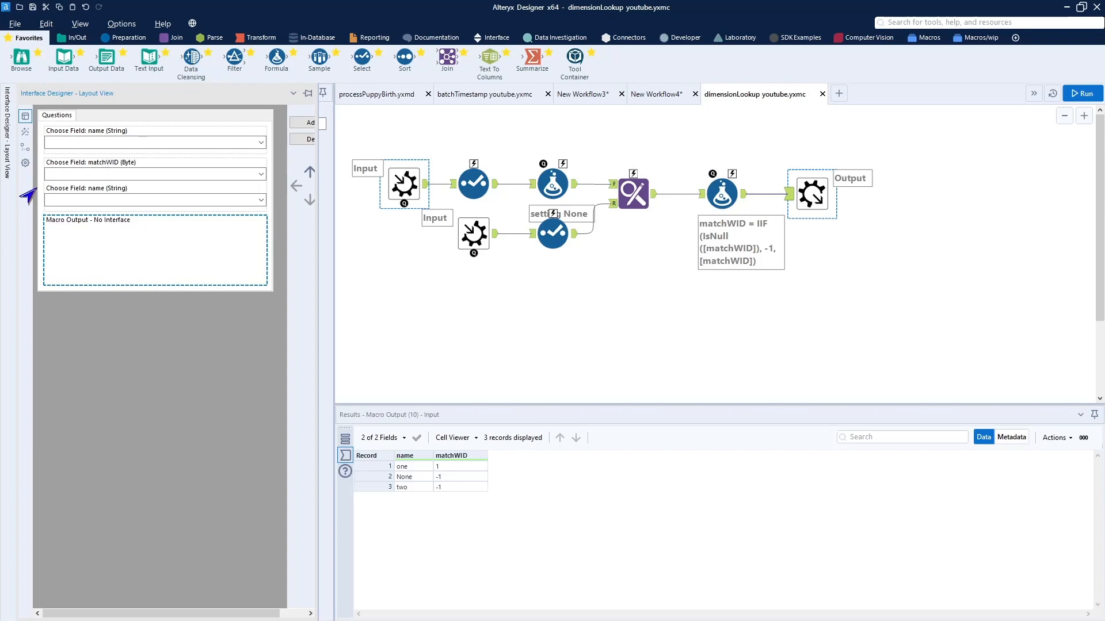
left_click(26, 163)
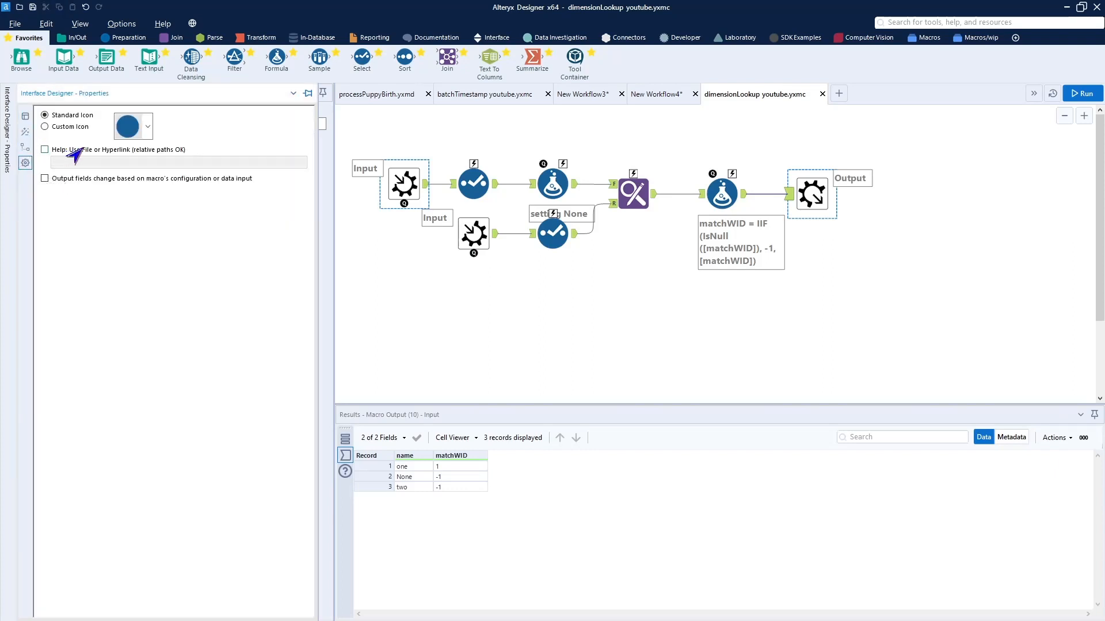
left_click(46, 128)
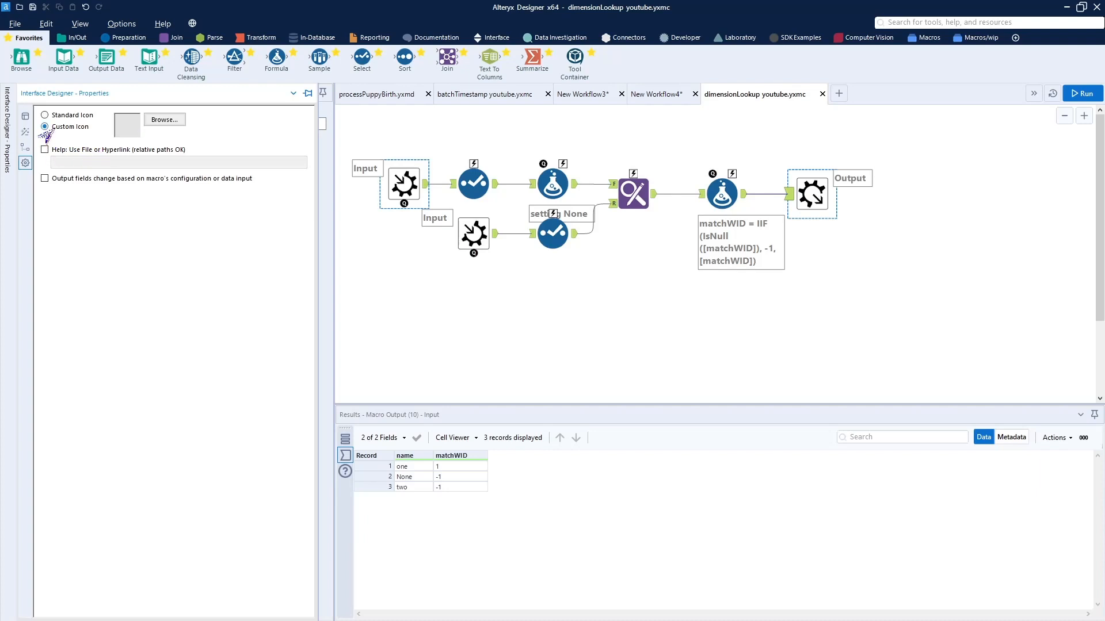
left_click(154, 122)
left_click(198, 109)
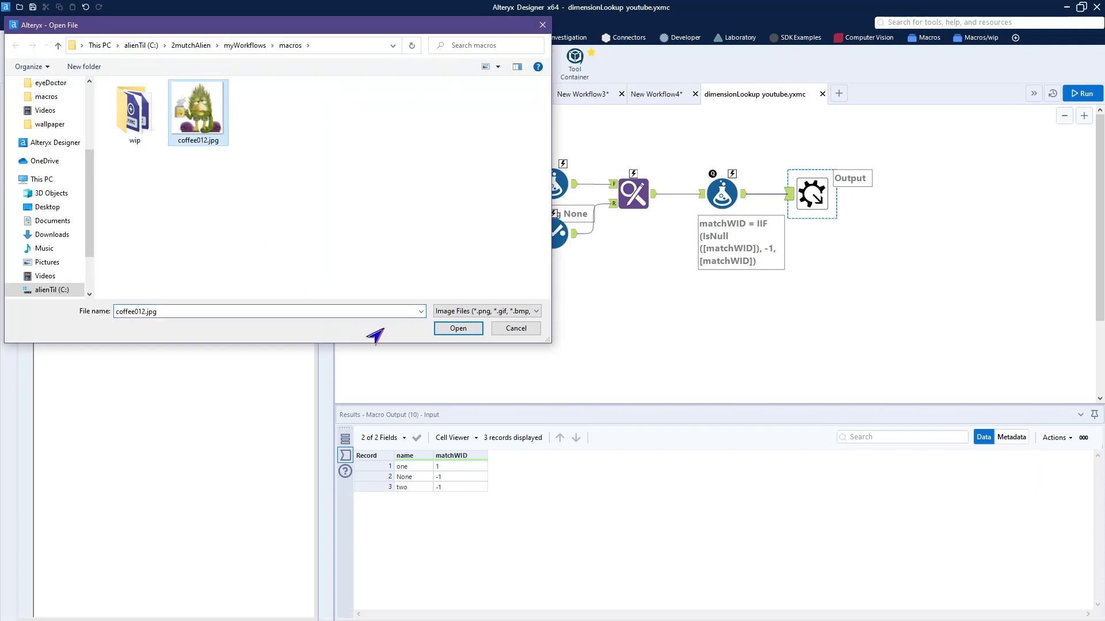
left_click(455, 332)
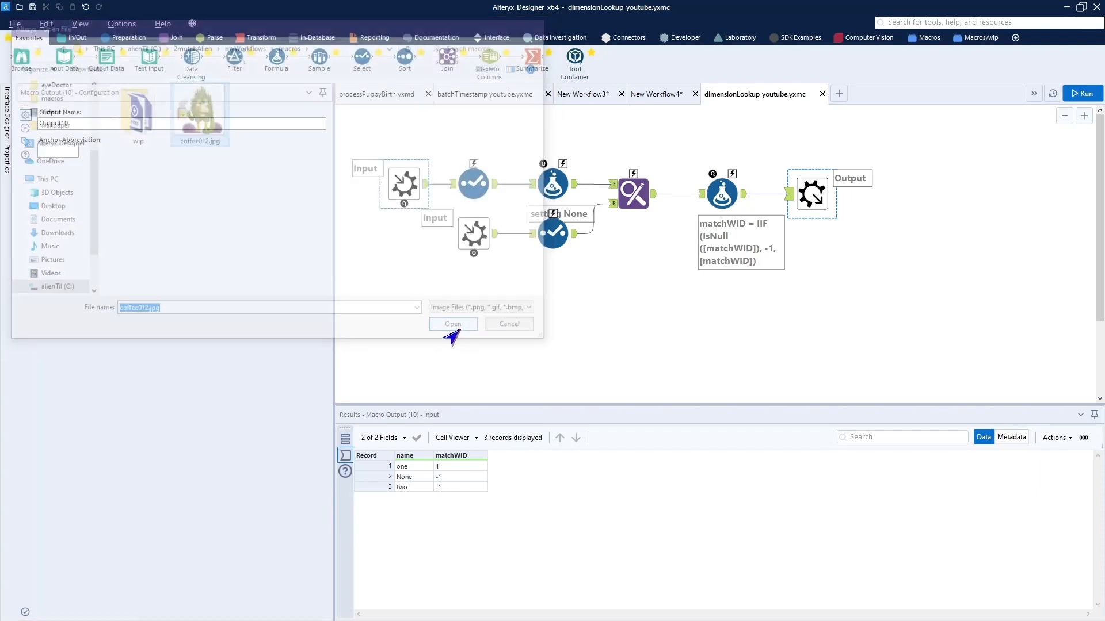
left_click(588, 325)
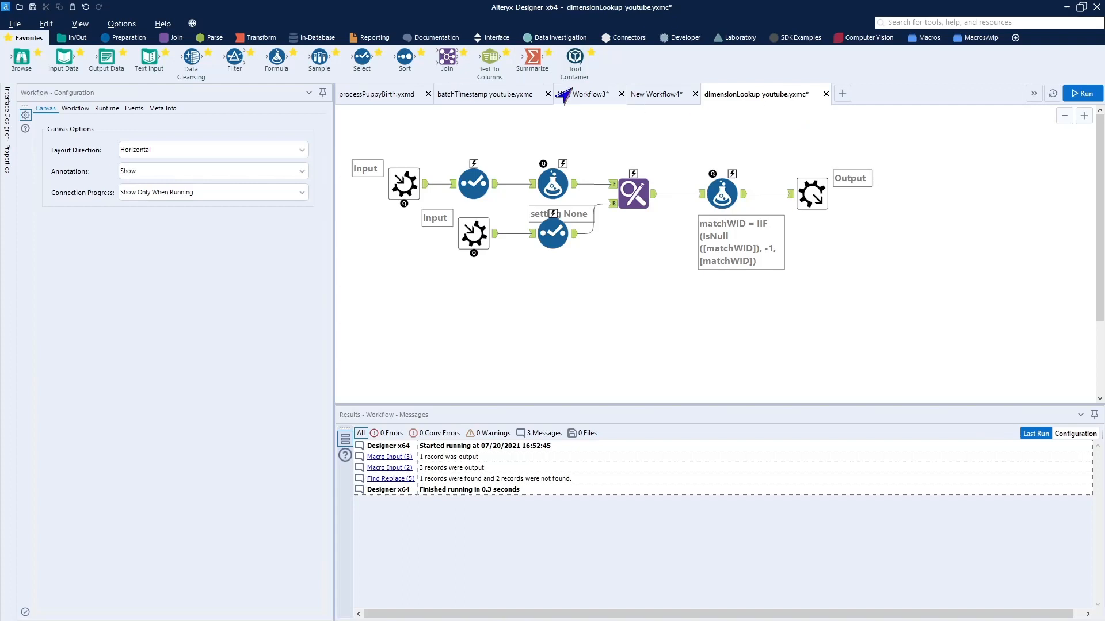
Insert the dimensionLookup youtube macro into New Workflow4, feeding PuppyTable to its transaction input and BreedDim to its dimension input
left_click(640, 96)
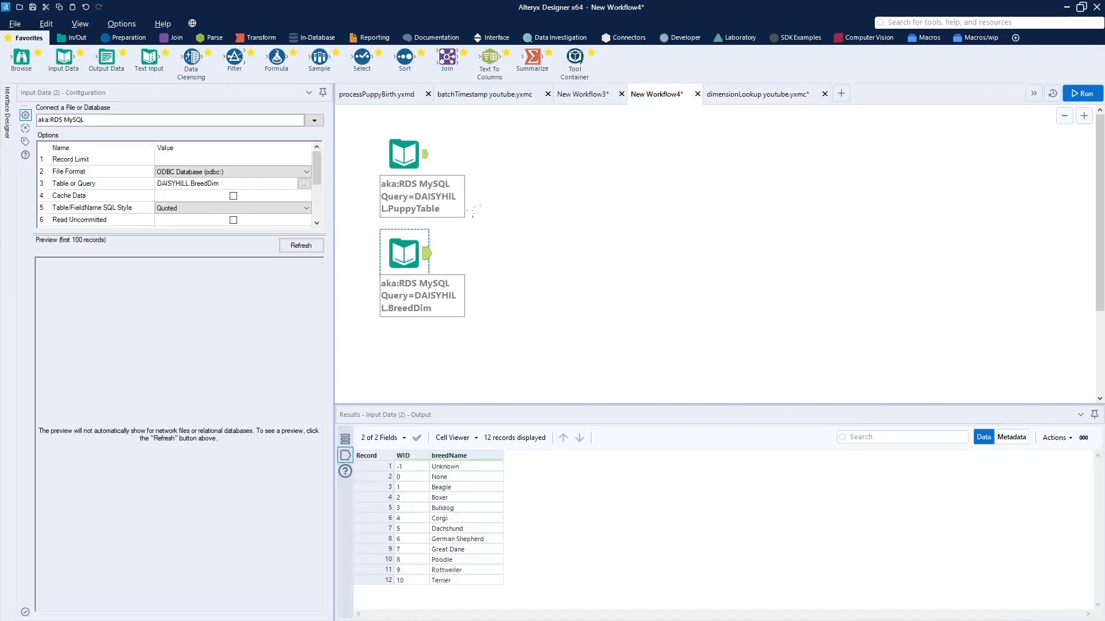
right_click(550, 216)
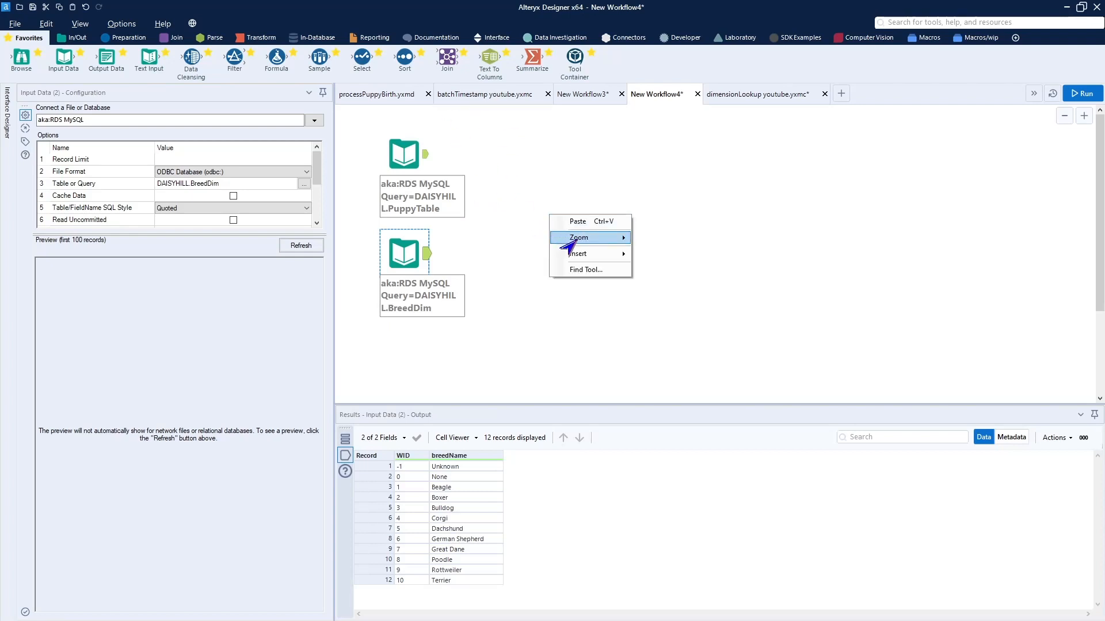
mouse_move(570, 258)
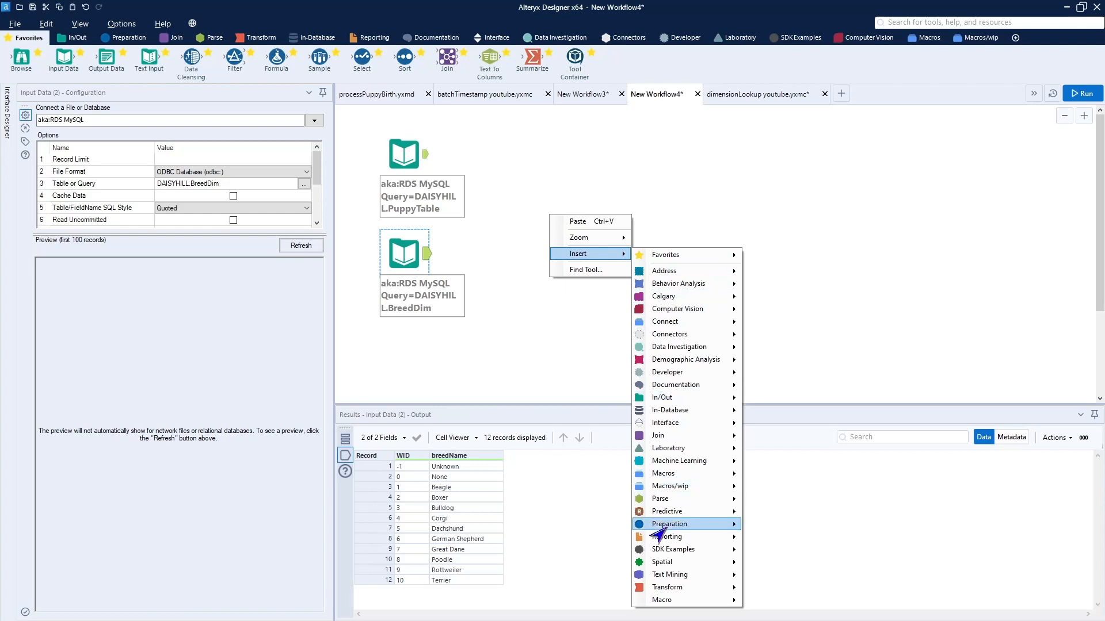
mouse_move(683, 604)
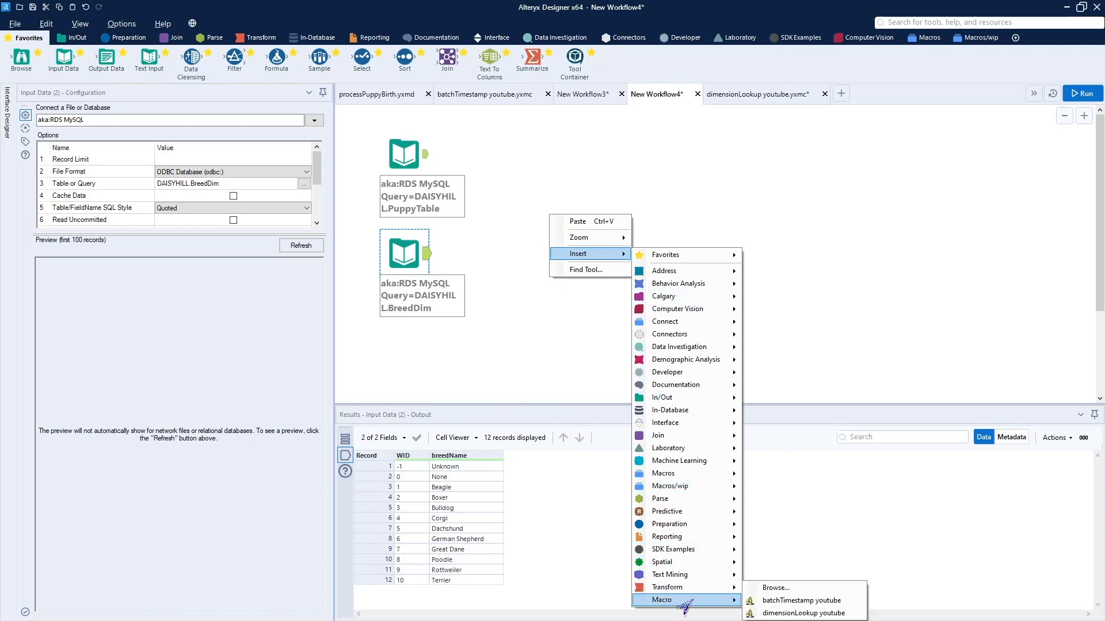
left_click(771, 613)
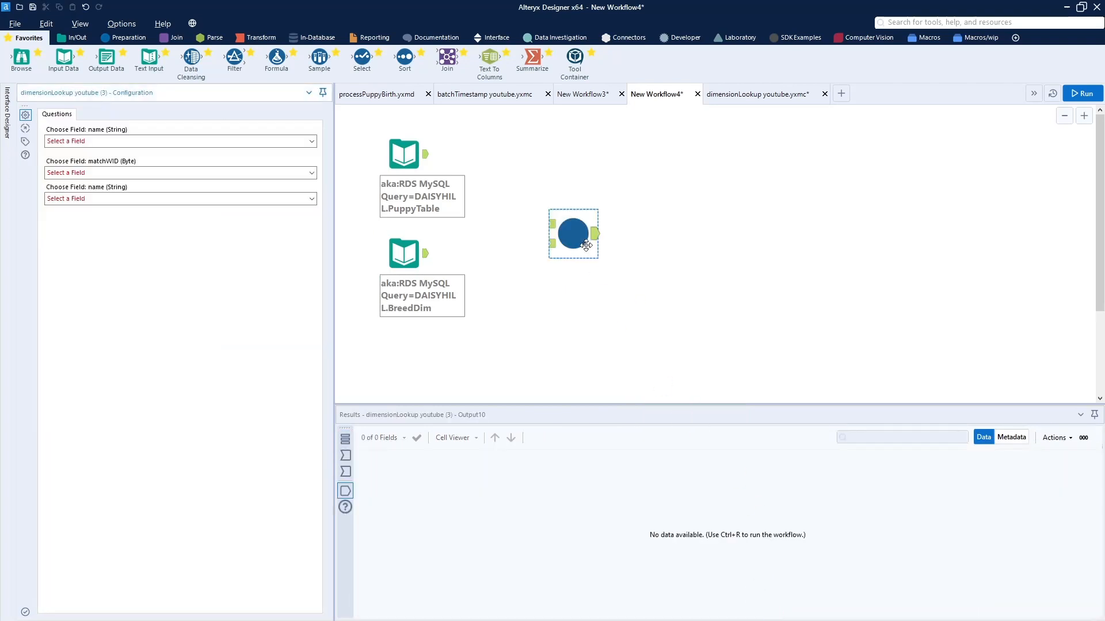
left_click_drag(572, 233, 533, 205)
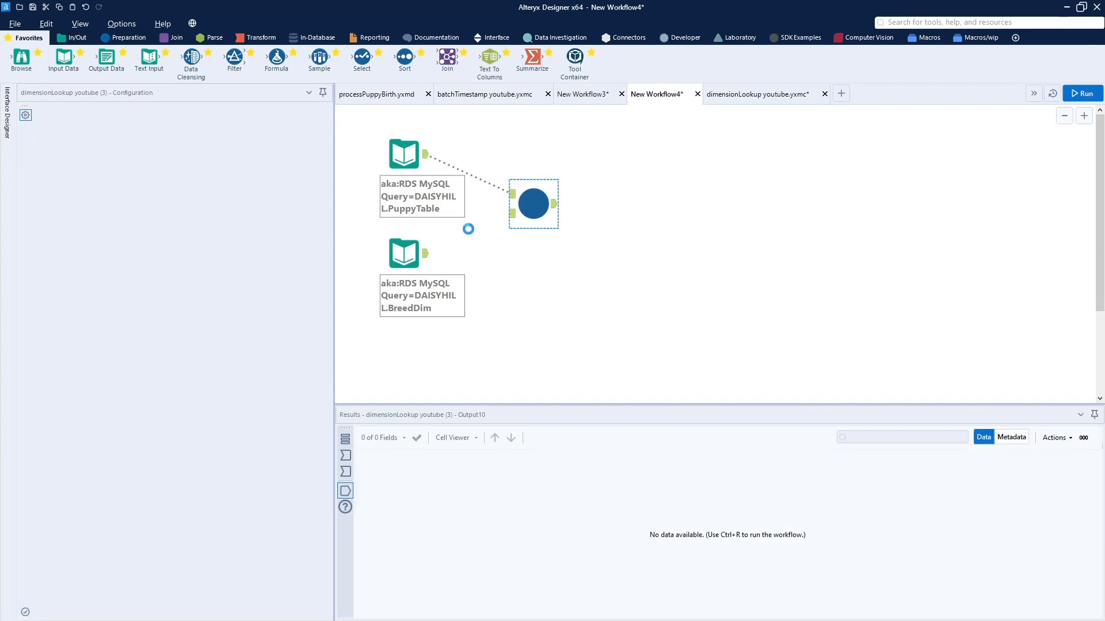
left_click_drag(426, 257, 515, 219)
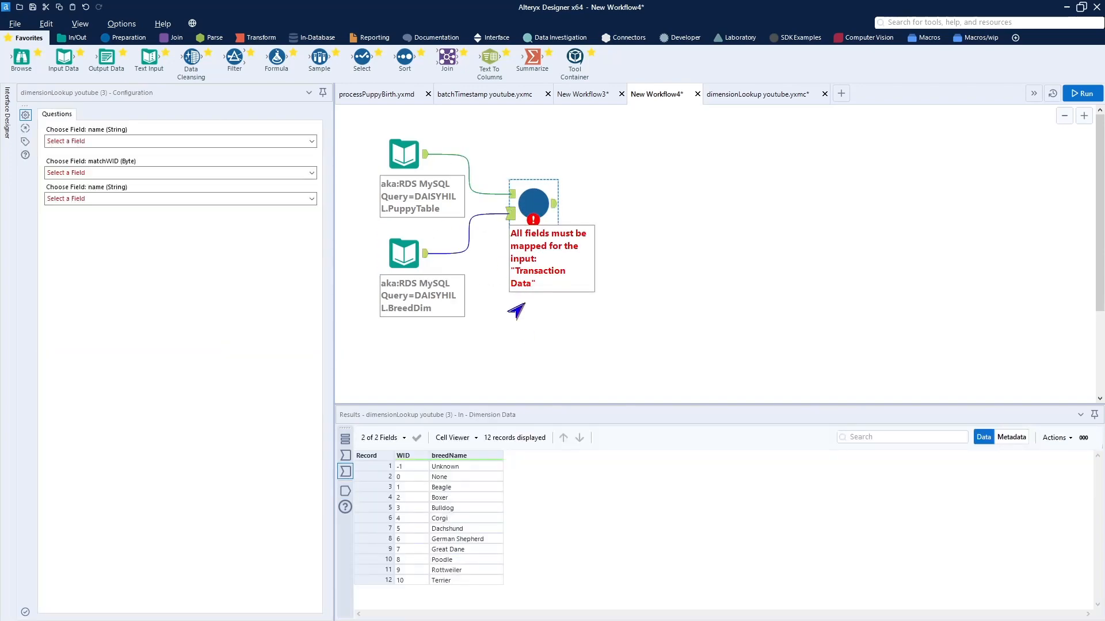
Check the custom icon setting in the dimensionLookup youtube macro, save the macro, and refresh it in New Workflow4
left_click(745, 102)
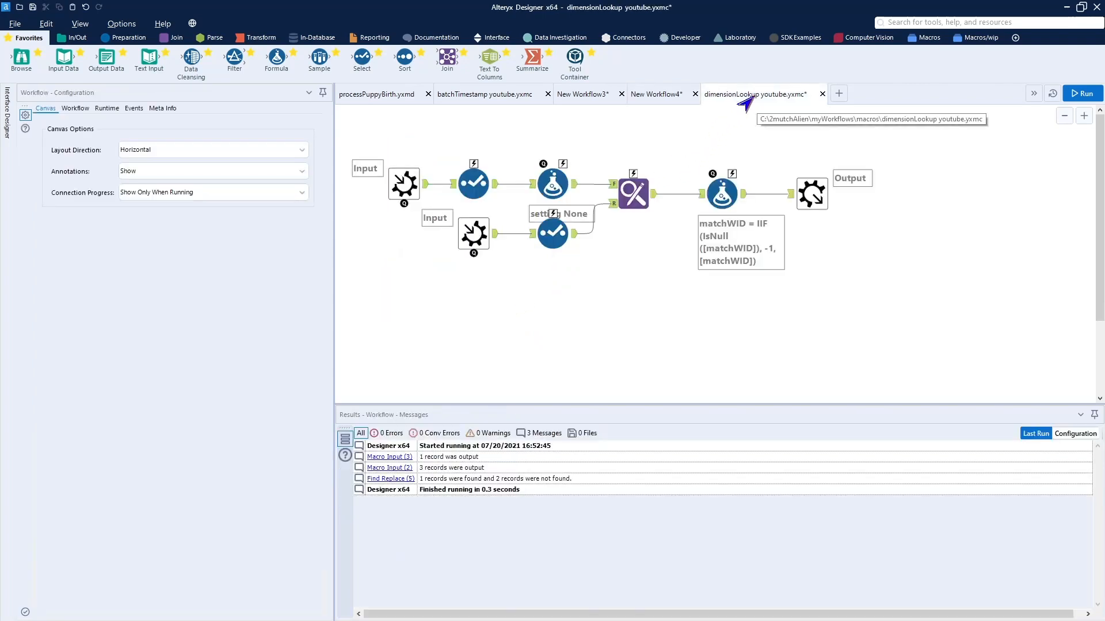
left_click(6, 121)
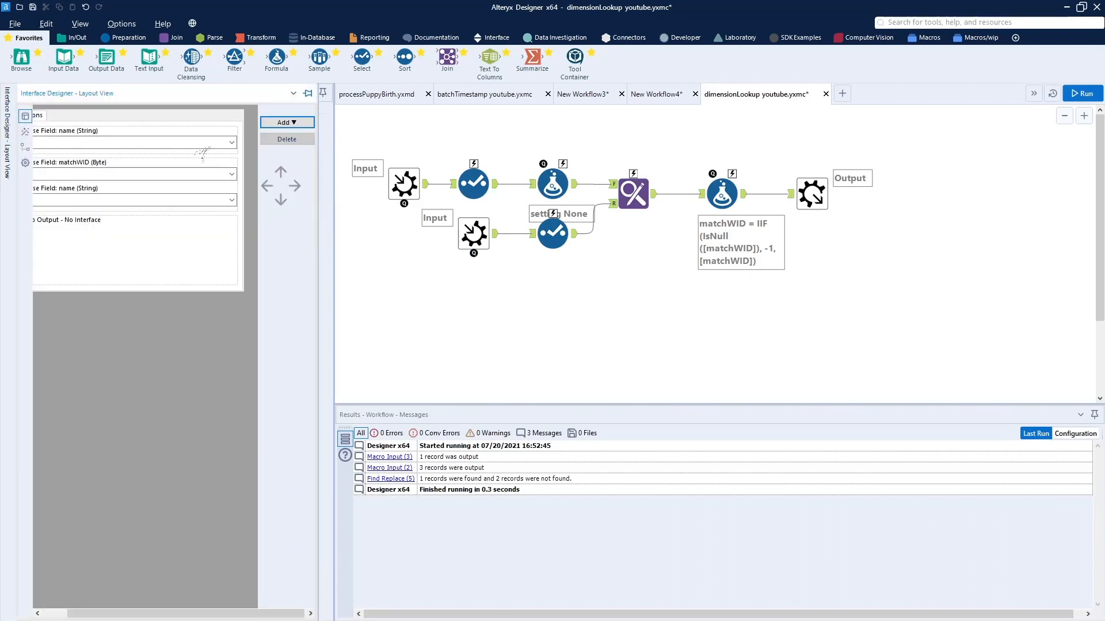
left_click(25, 163)
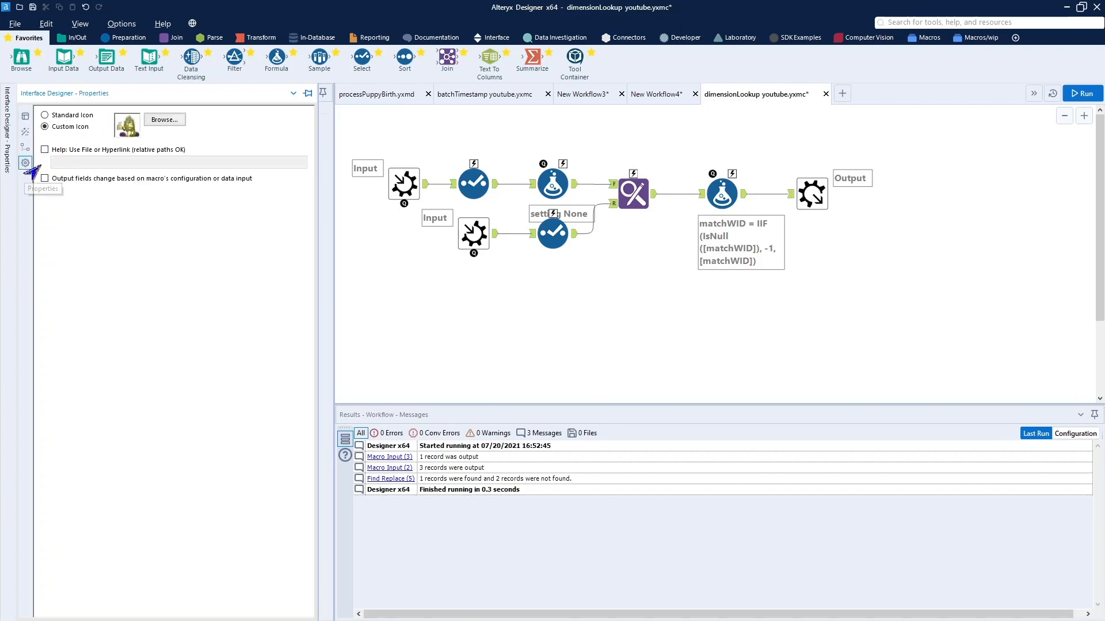
left_click(633, 313)
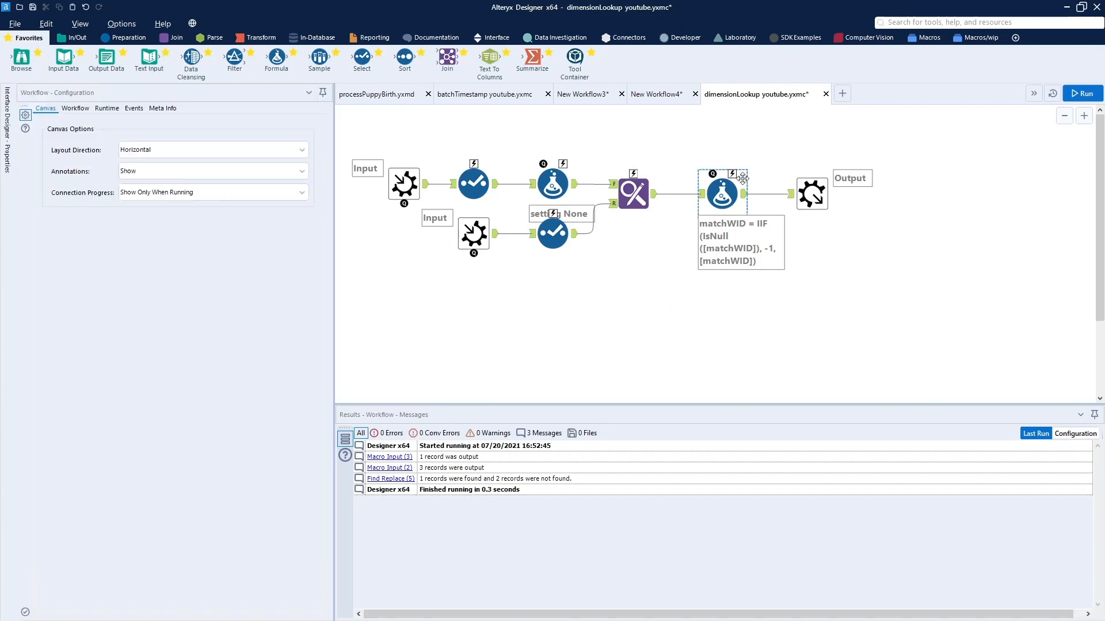
left_click(650, 97)
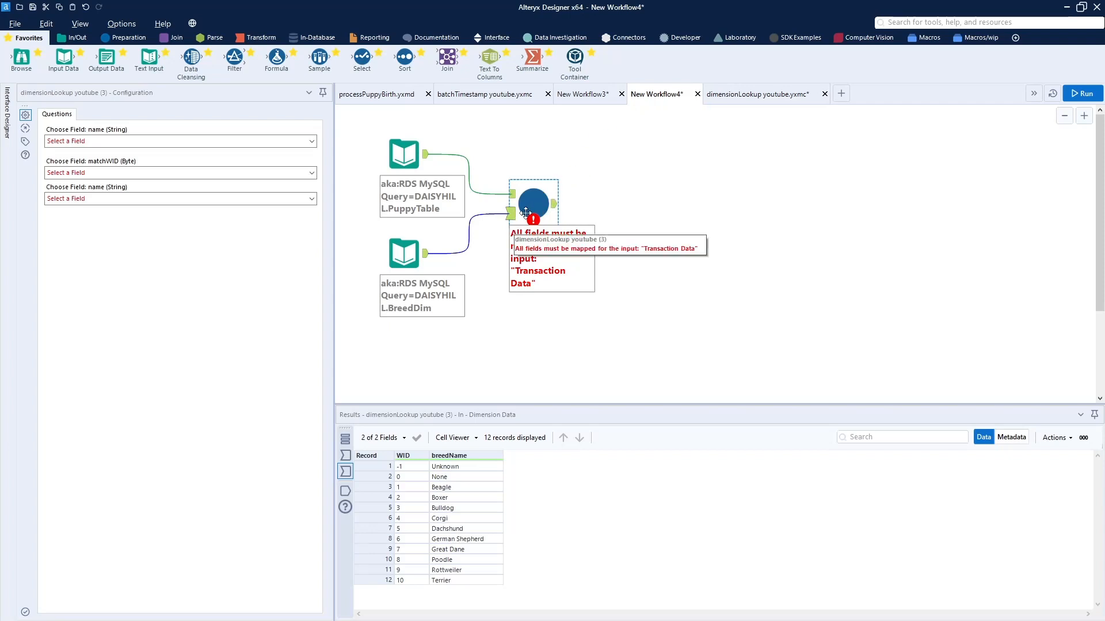
left_click(730, 94)
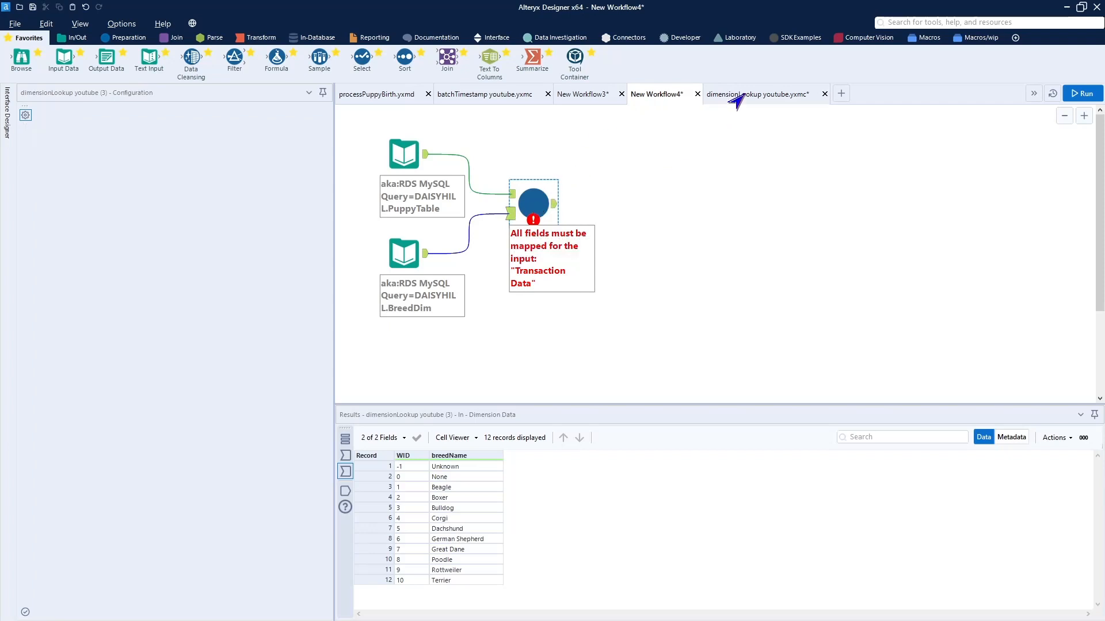
left_click(32, 7)
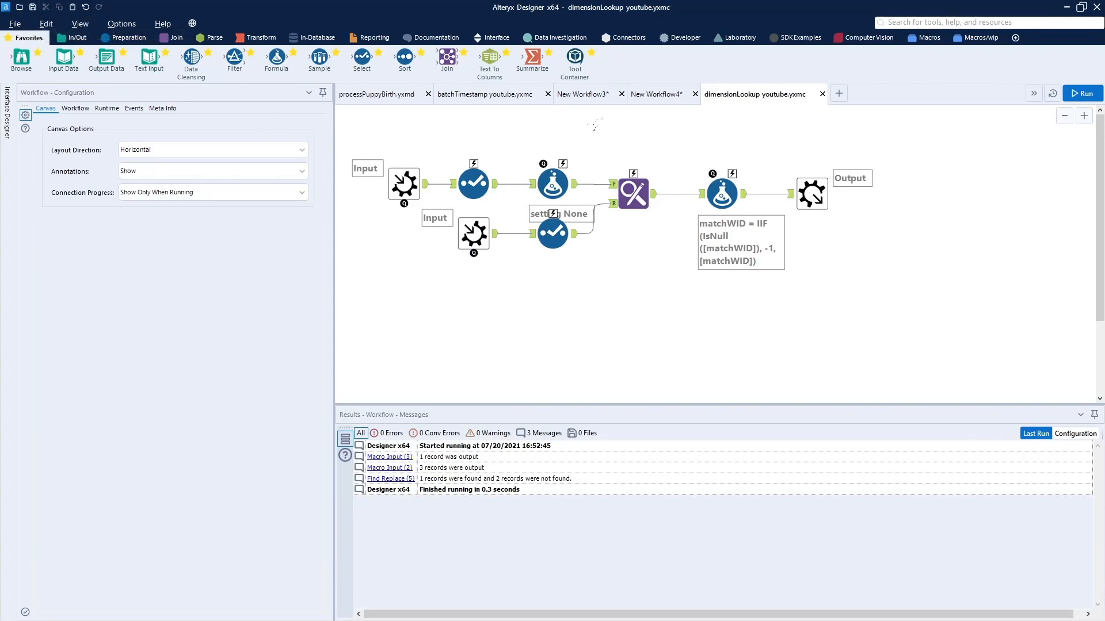
left_click(656, 95)
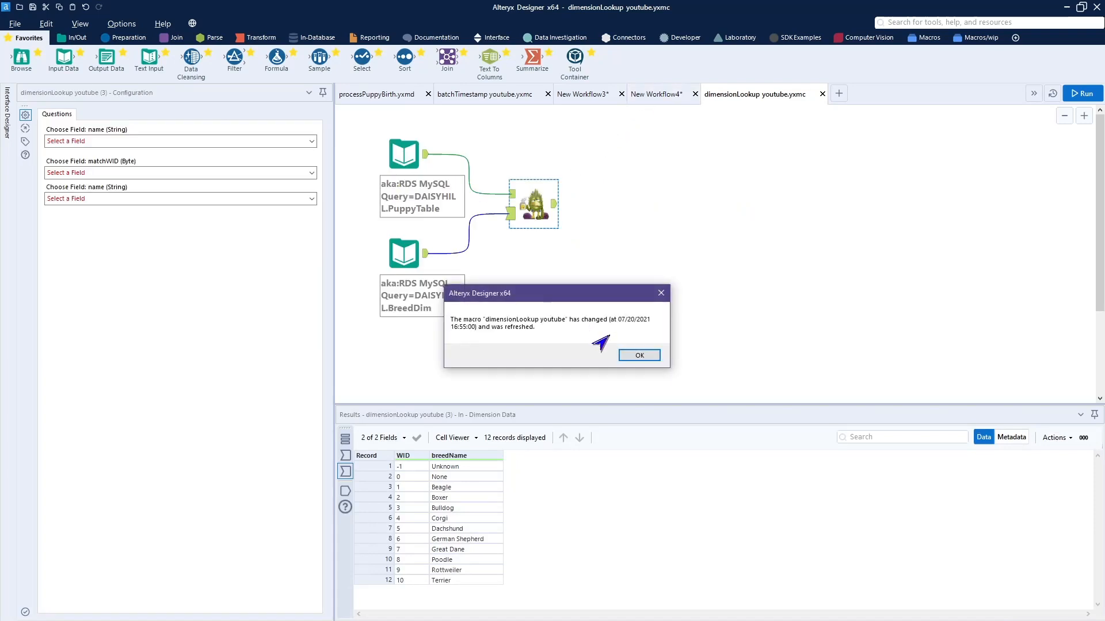
left_click(637, 355)
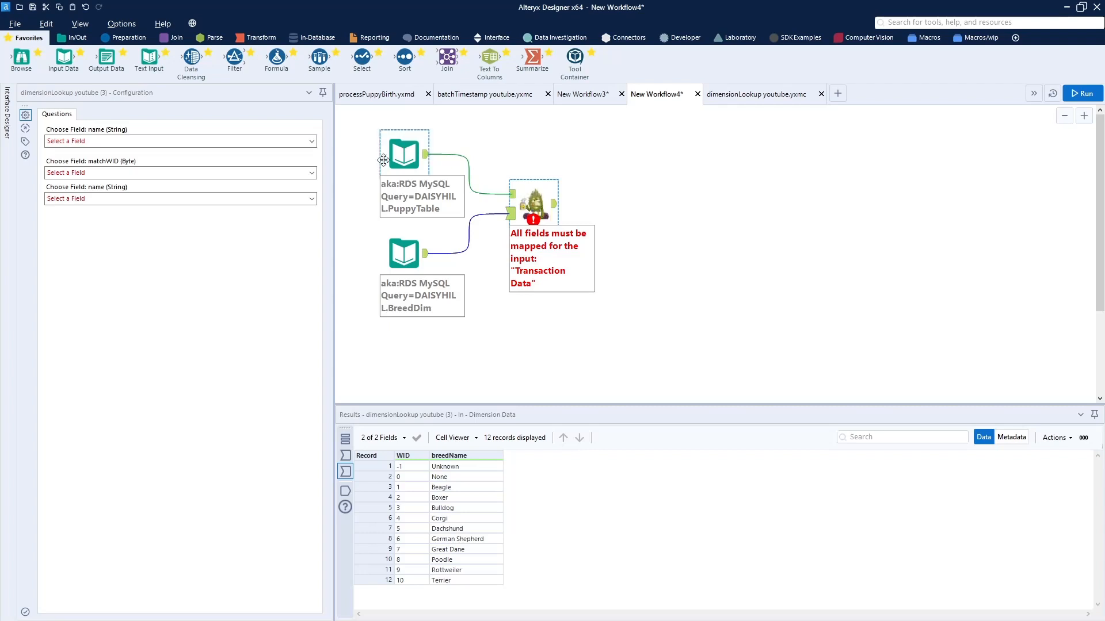
Map the macro's transaction name to breedName, matchWID to WID, and dimension name to breedName
left_click(309, 142)
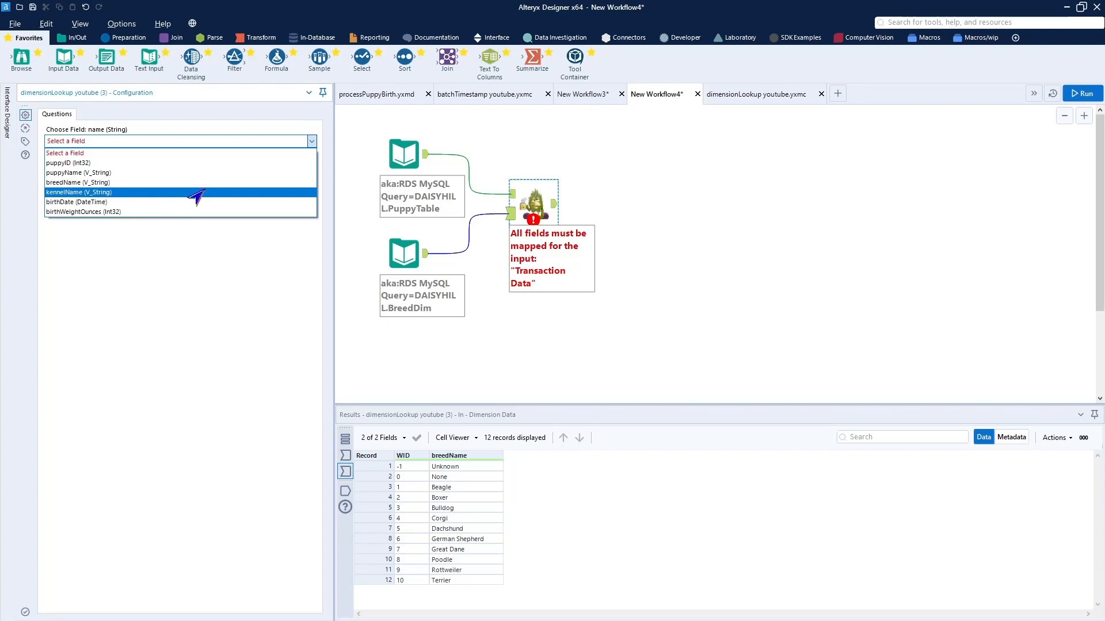
left_click(189, 183)
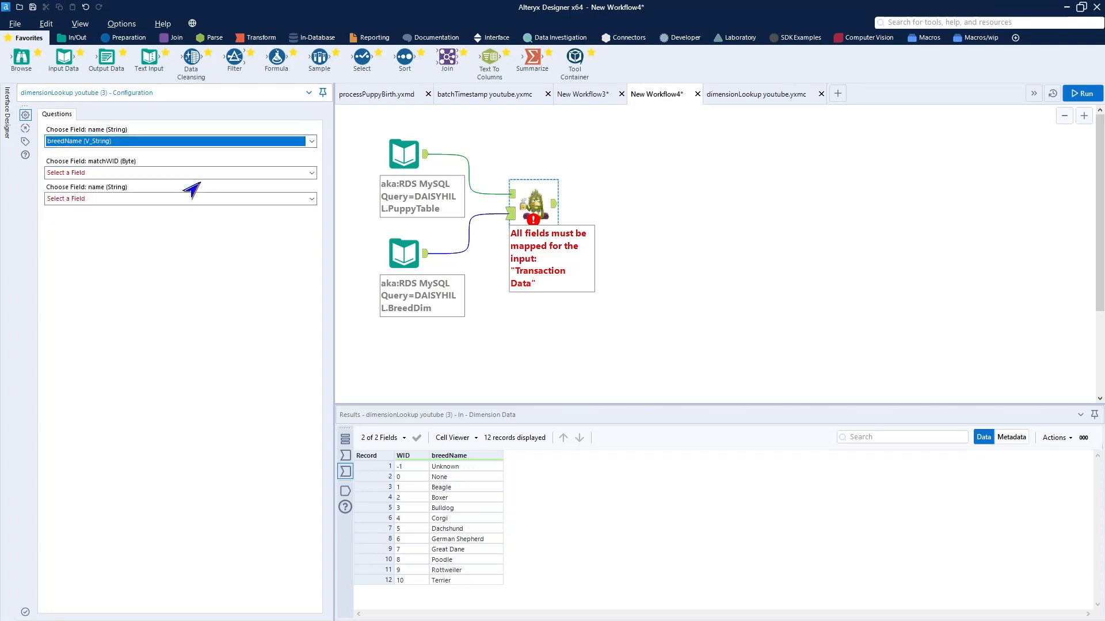
left_click(185, 173)
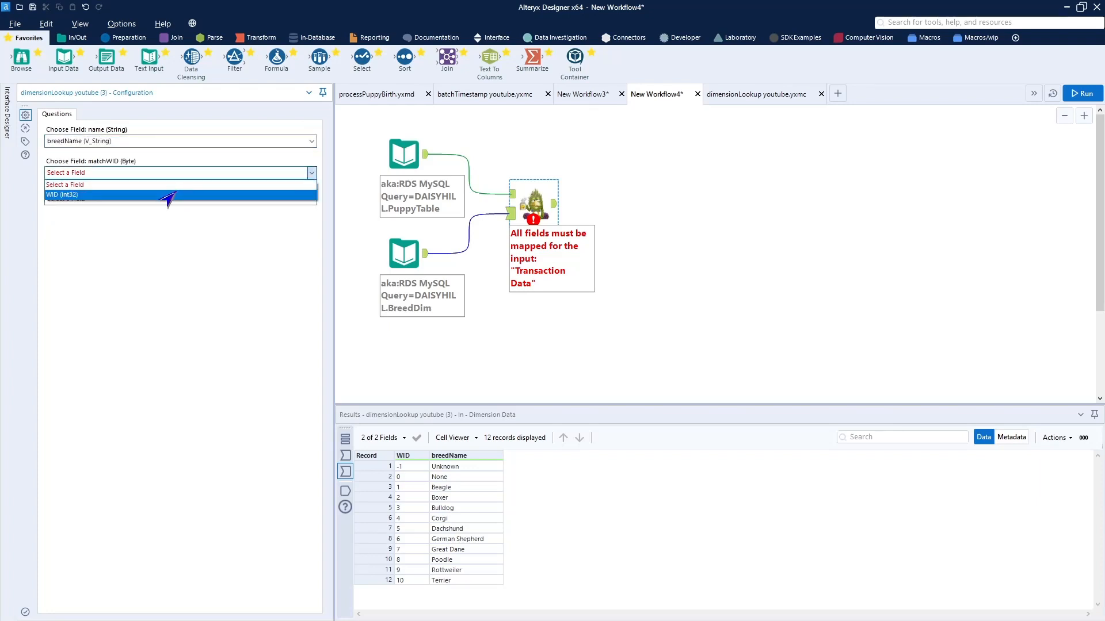
left_click(166, 195)
left_click(167, 199)
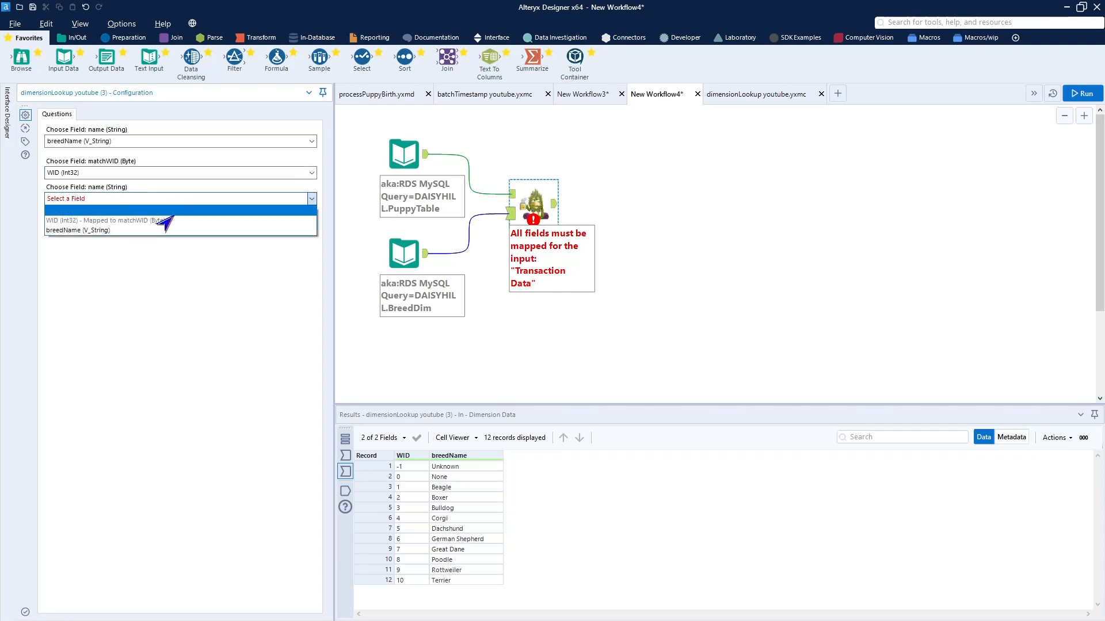
left_click(162, 230)
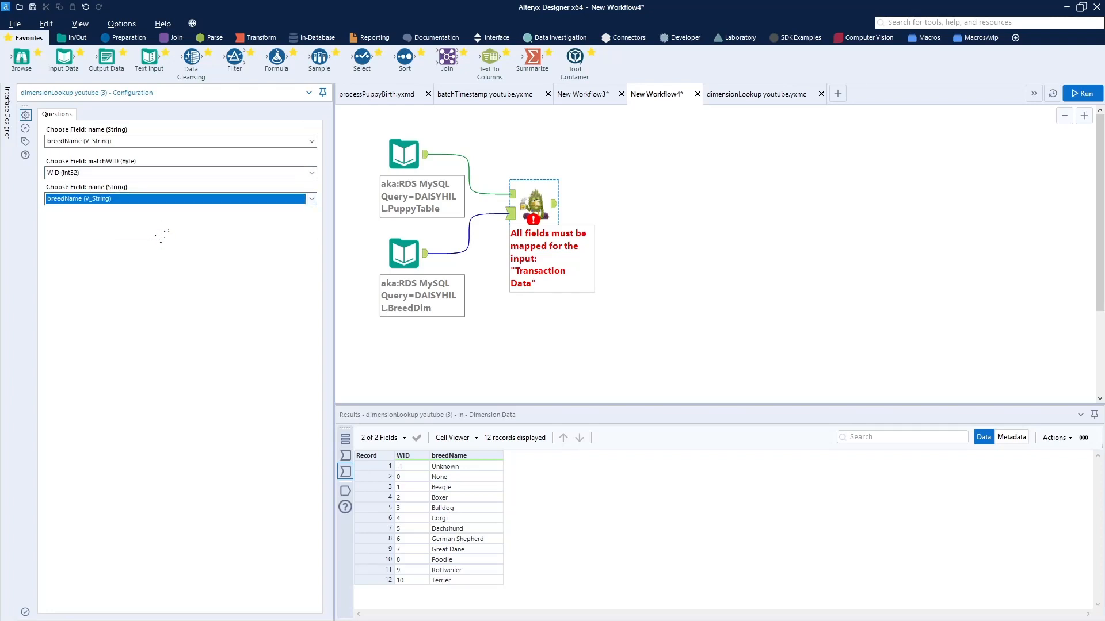
Connect a Select tool to the macro's output and rename the matchWID field to breedWID
left_click(540, 204)
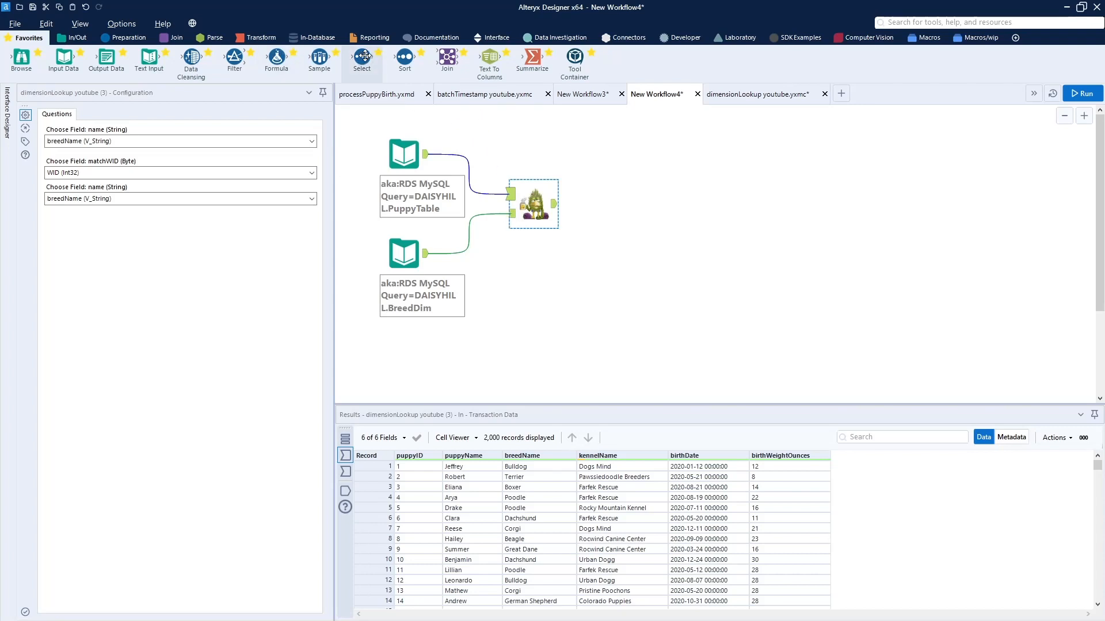
left_click_drag(362, 58, 603, 204)
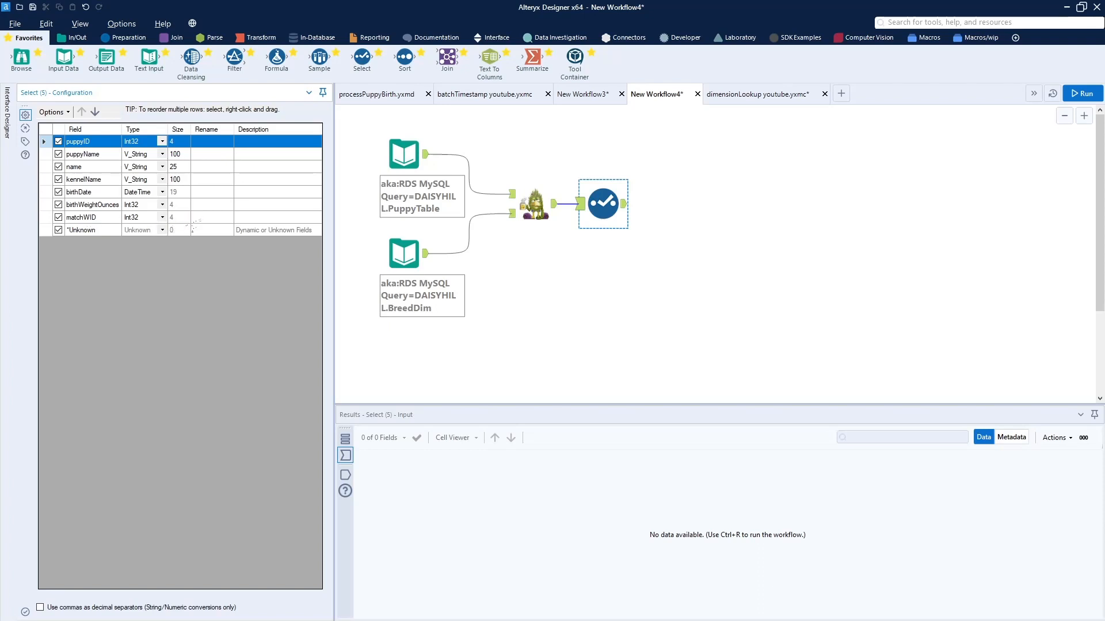
left_click(200, 218)
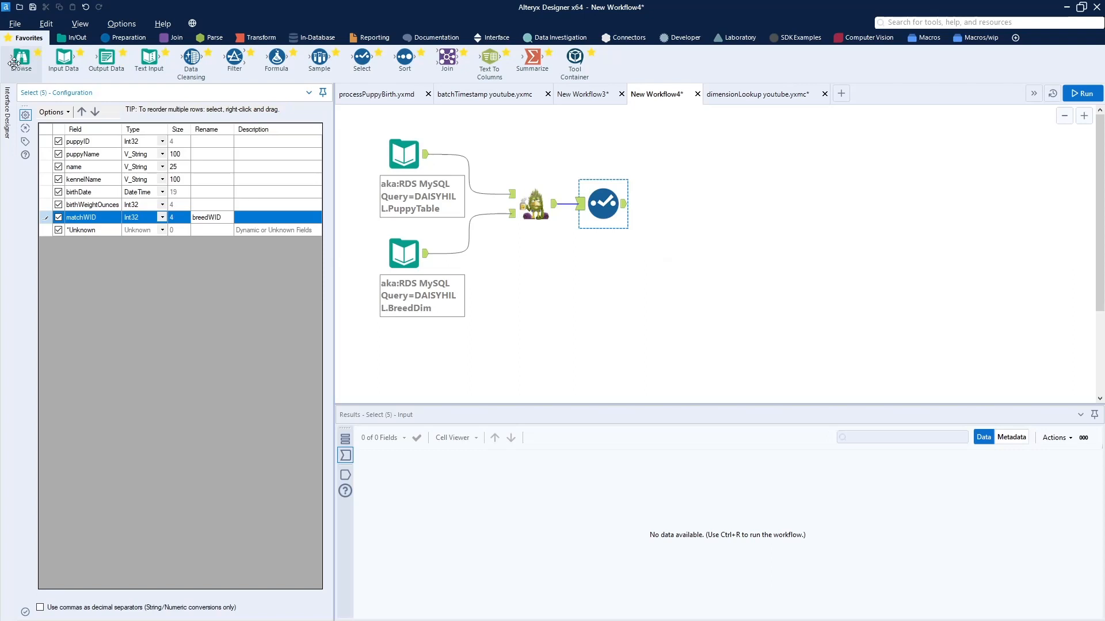
Connect a Browse tool after the Select tool, run the workflow, and view the Browse results
left_click_drag(14, 62, 682, 204)
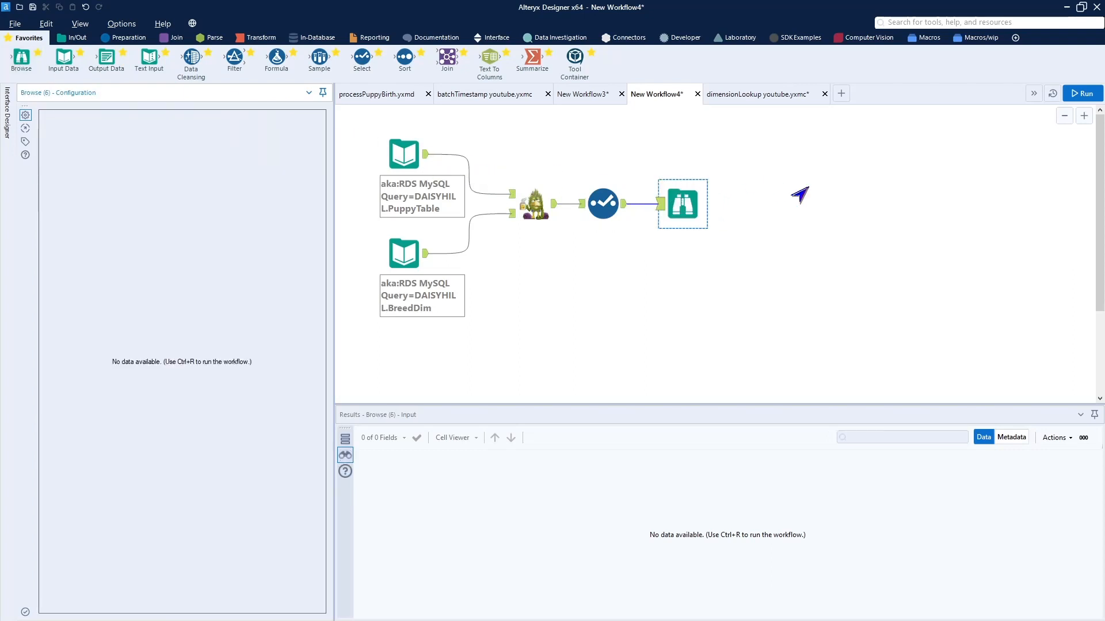
left_click(1081, 95)
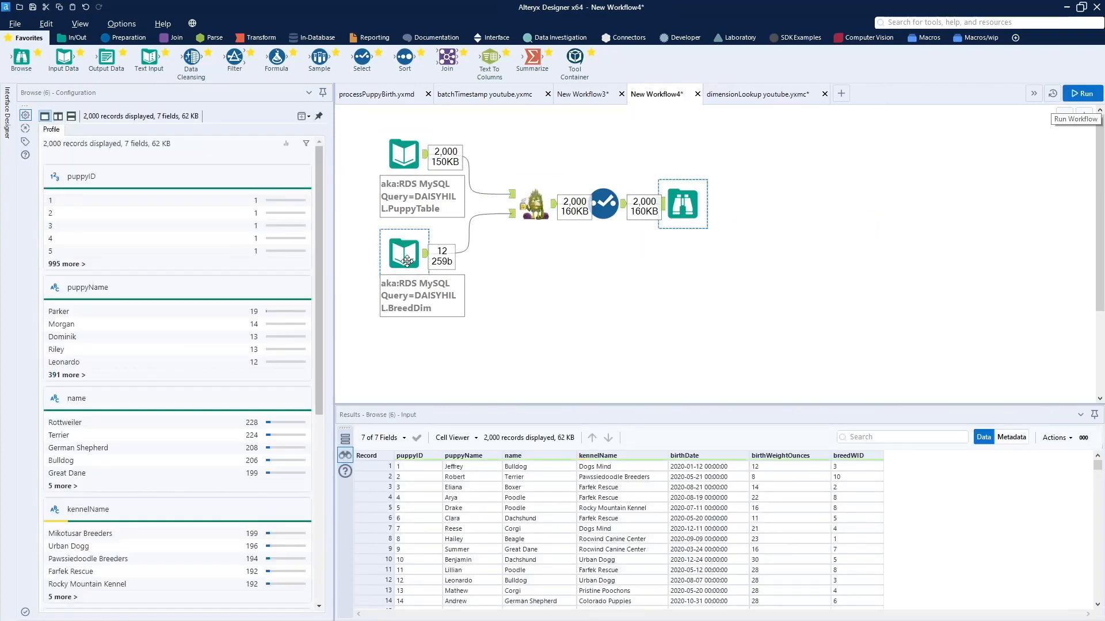
left_click(676, 208)
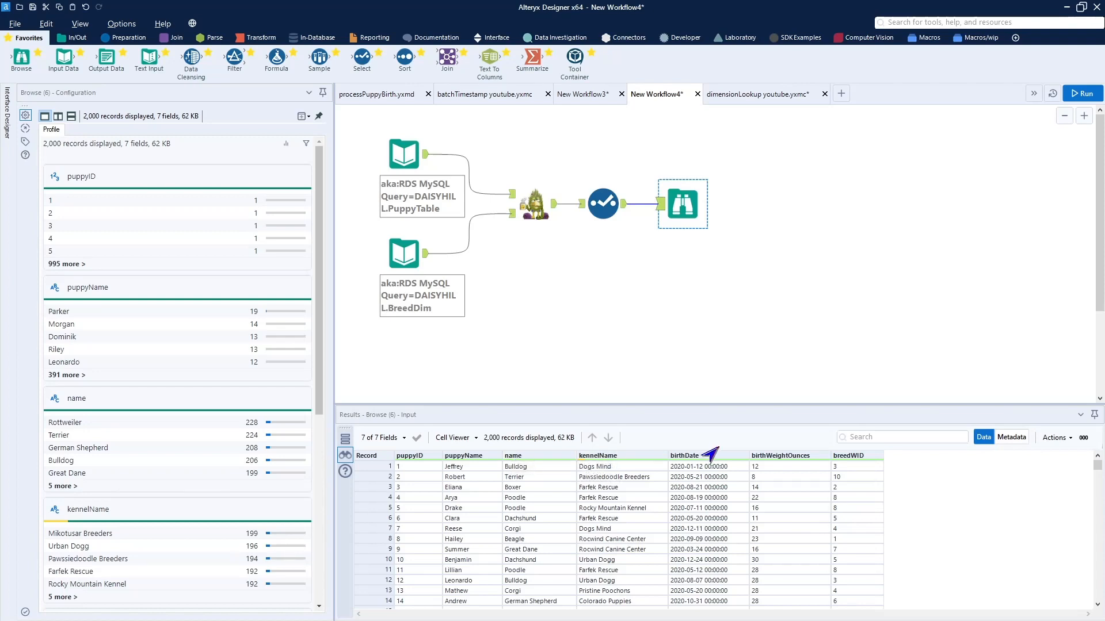
Exclude the name field from the output of the Select tool after the macro
left_click(602, 207)
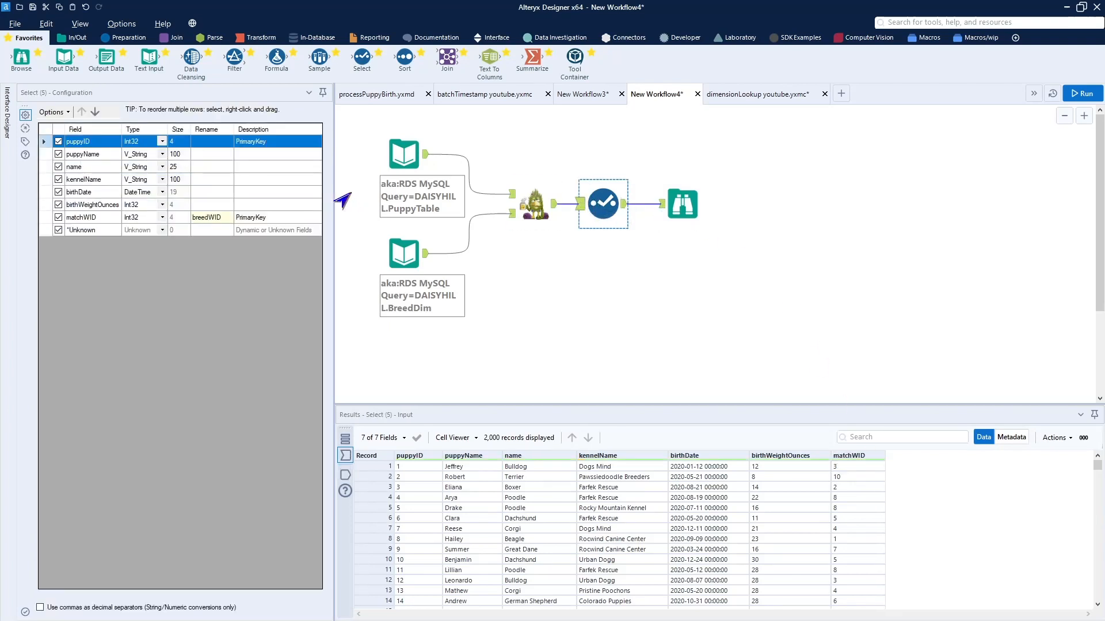
left_click(52, 168)
left_click(58, 166)
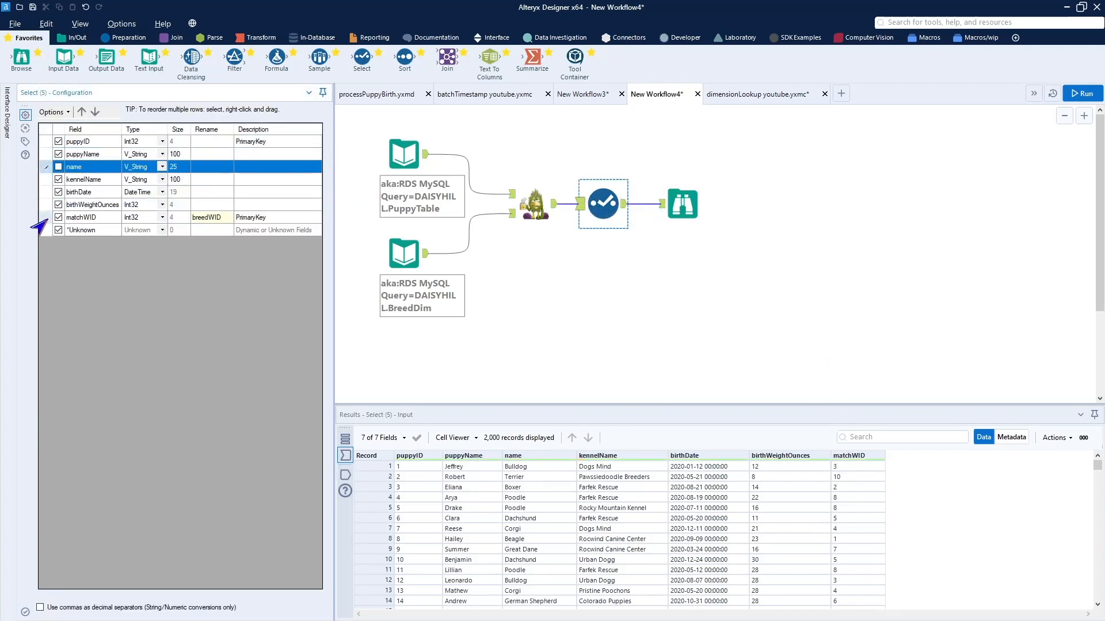
Move the matchWID field up in the Select tool so it sits directly below puppyID
left_click(45, 219)
left_click(82, 111)
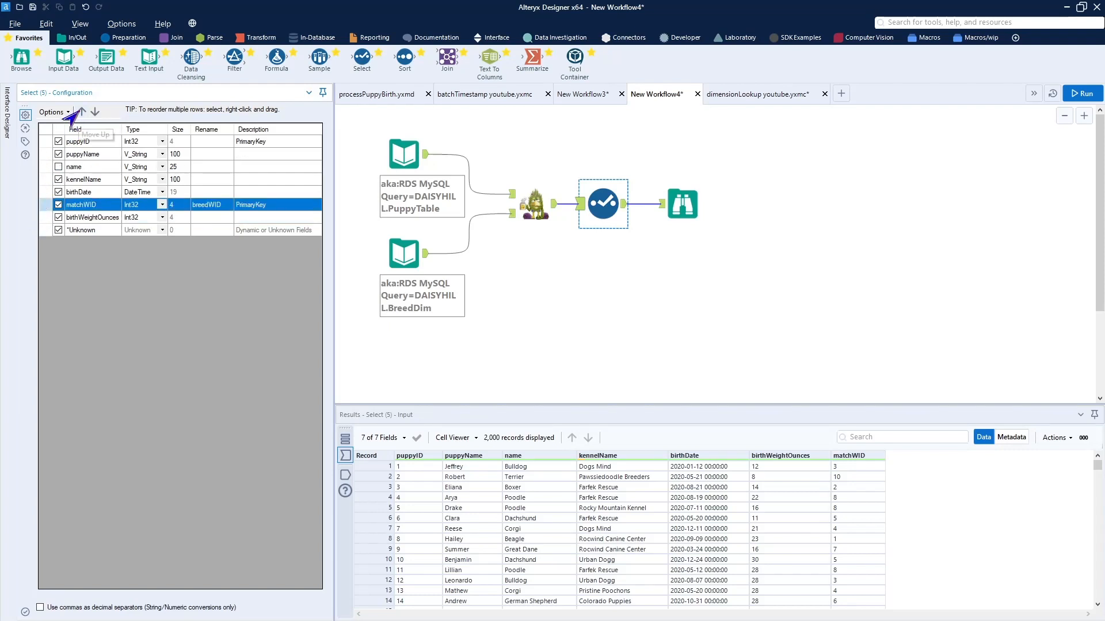
left_click(82, 111)
left_click(82, 112)
left_click(82, 112)
left_click(80, 113)
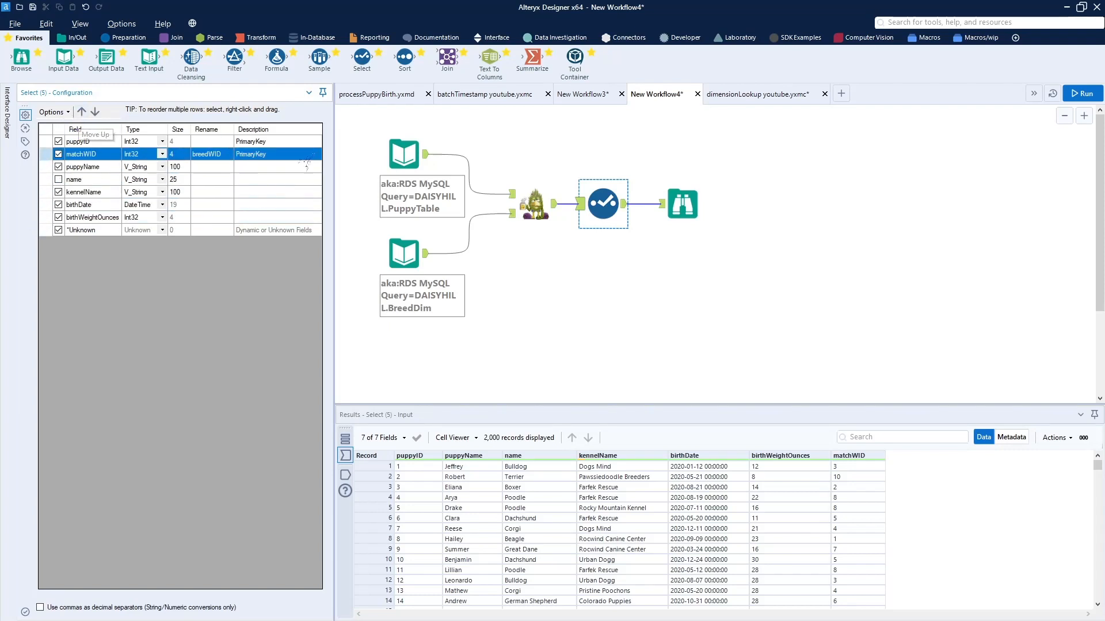
Run the workflow and view the Browse tool's results with the reordered fields
left_click(1081, 96)
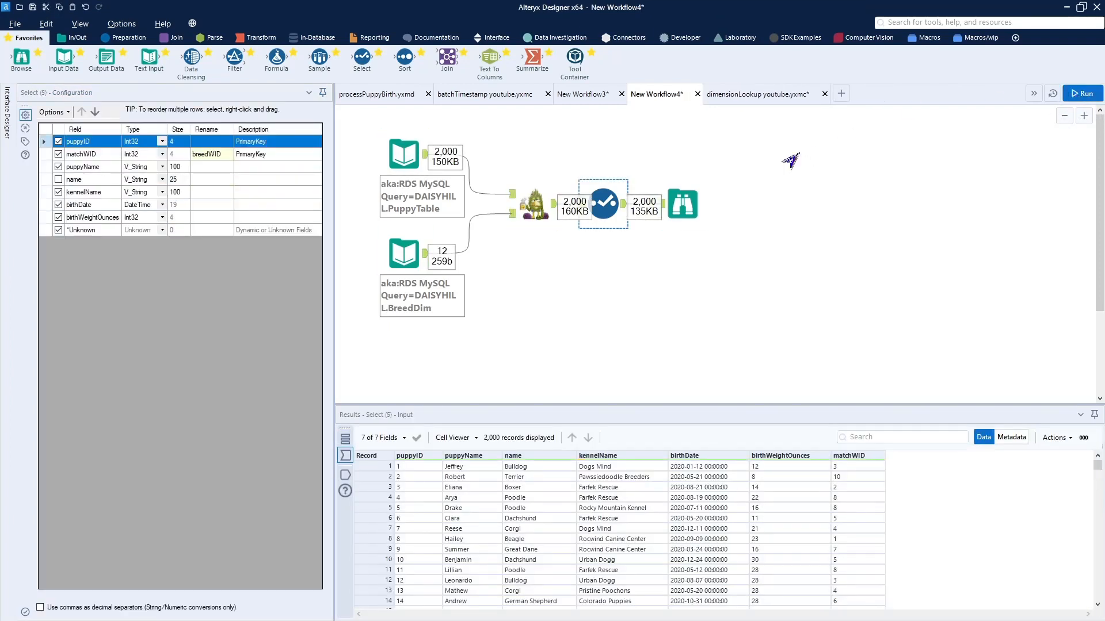
left_click(682, 192)
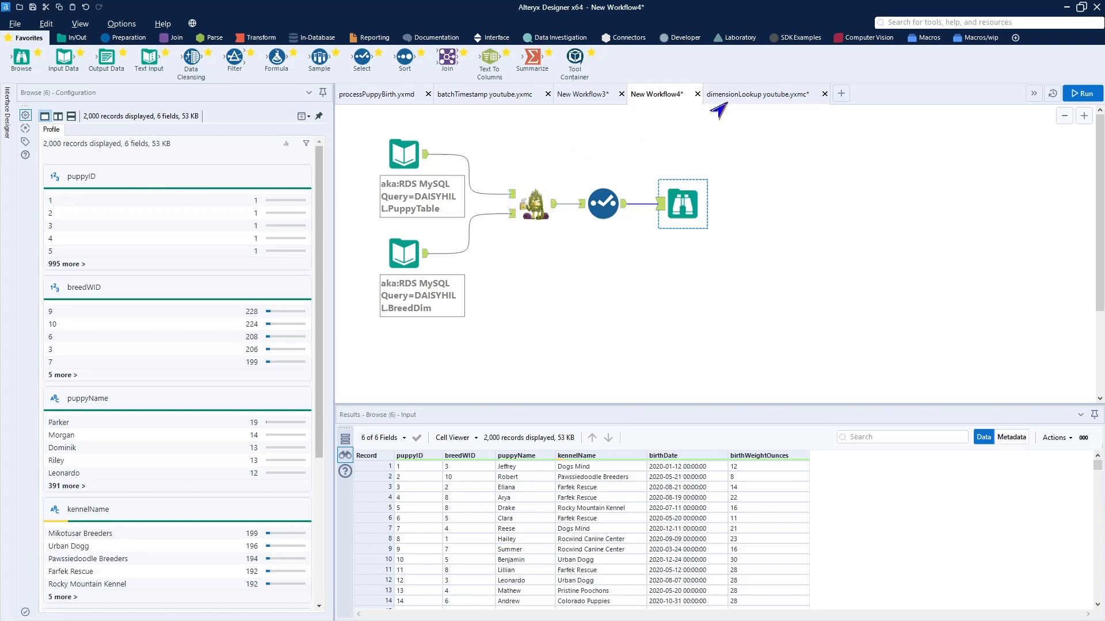
Open the recent workflow generatePuppyCostumeFct from C:\2mutchAlien\myWorkflows and examine how it uses the costume lookup and timestamp macros
left_click(743, 99)
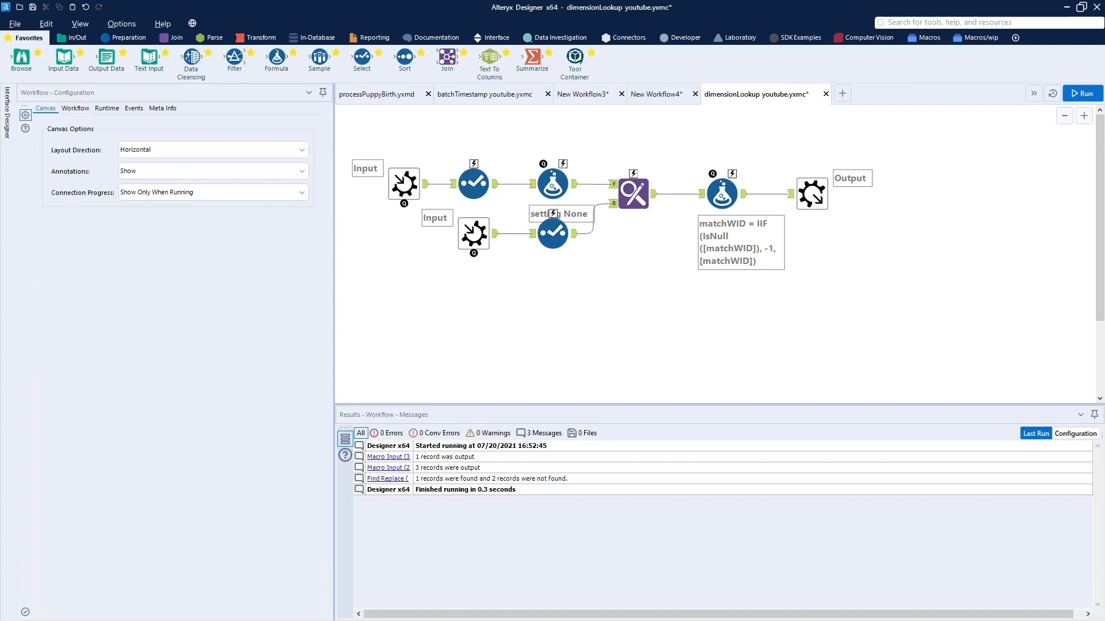
left_click(15, 24)
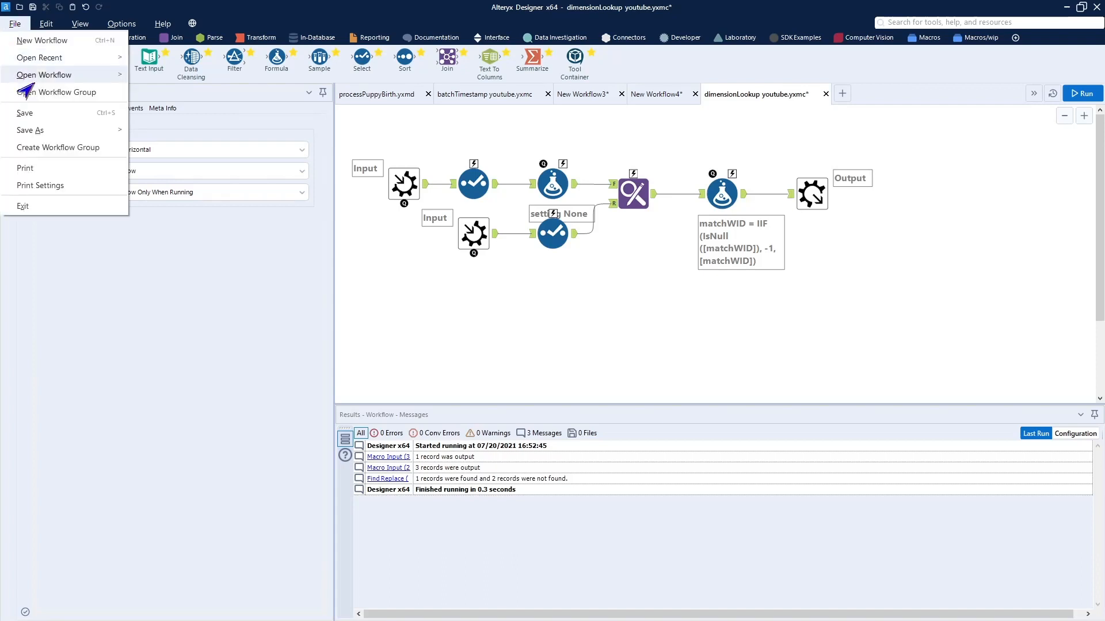
mouse_move(46, 62)
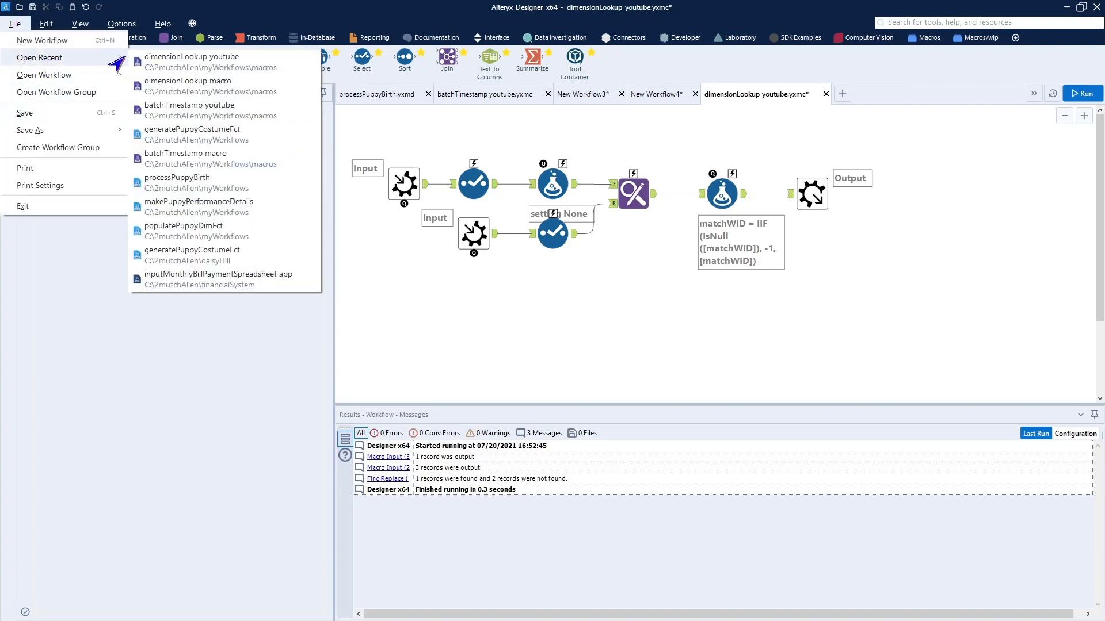
left_click(153, 137)
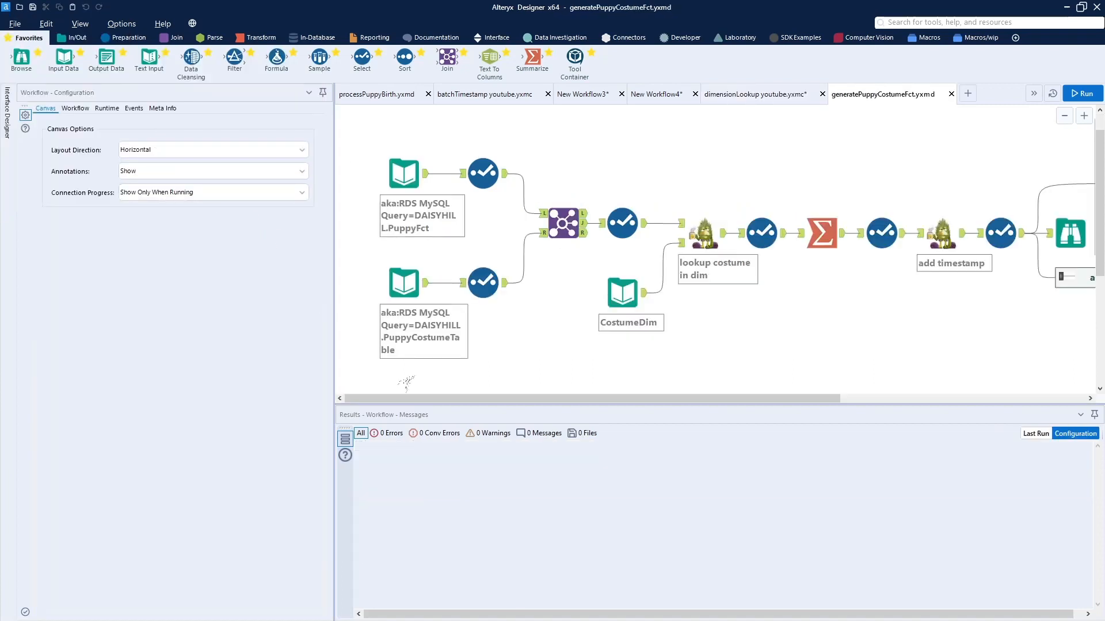
mouse_move(464, 402)
left_mouse_down()
mouse_move(506, 403)
mouse_move(453, 409)
left_mouse_up()
left_click_drag(702, 398, 752, 398)
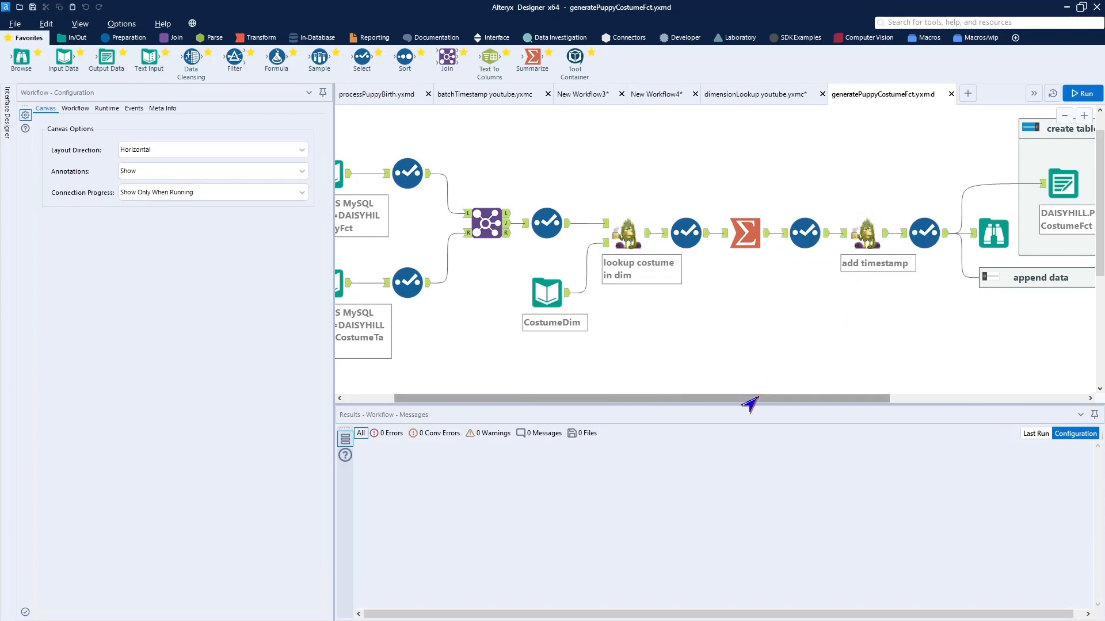
left_click_drag(748, 398, 666, 410)
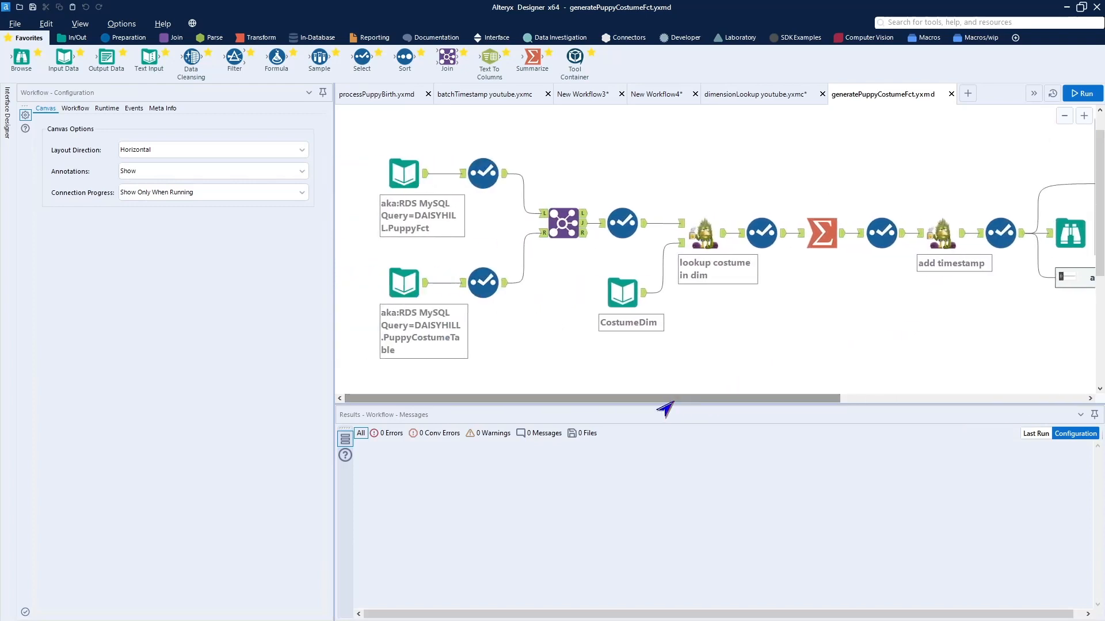